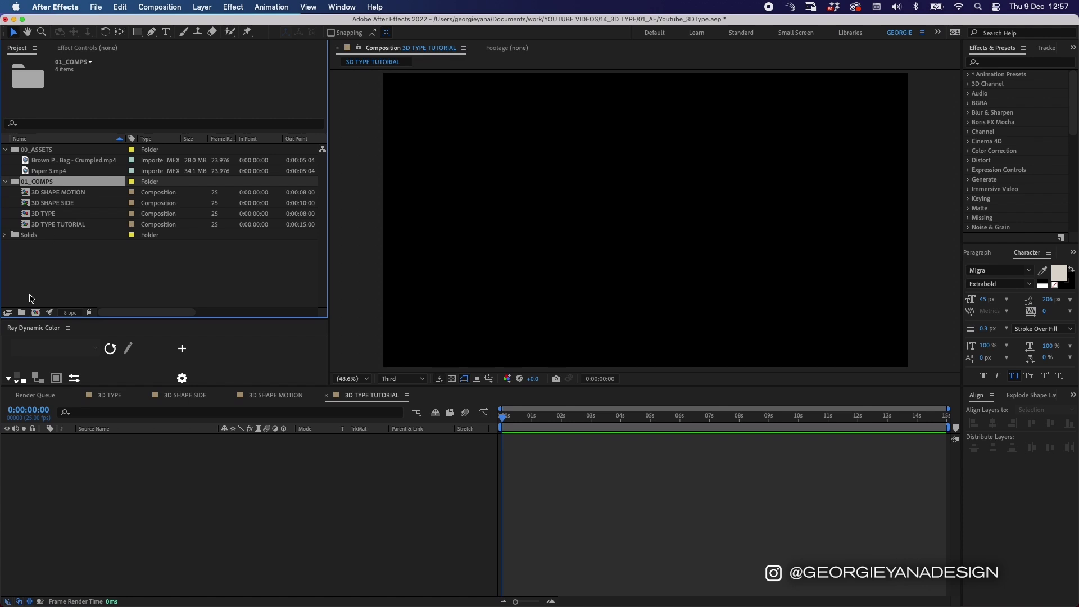
Create an _OLD folder inside 01_COMPS and move the 3D SHAPE MOTION, 3D SHAPE SIDE and 3D TYPE compositions into it
{"action": "key", "text": "BackSpace"}
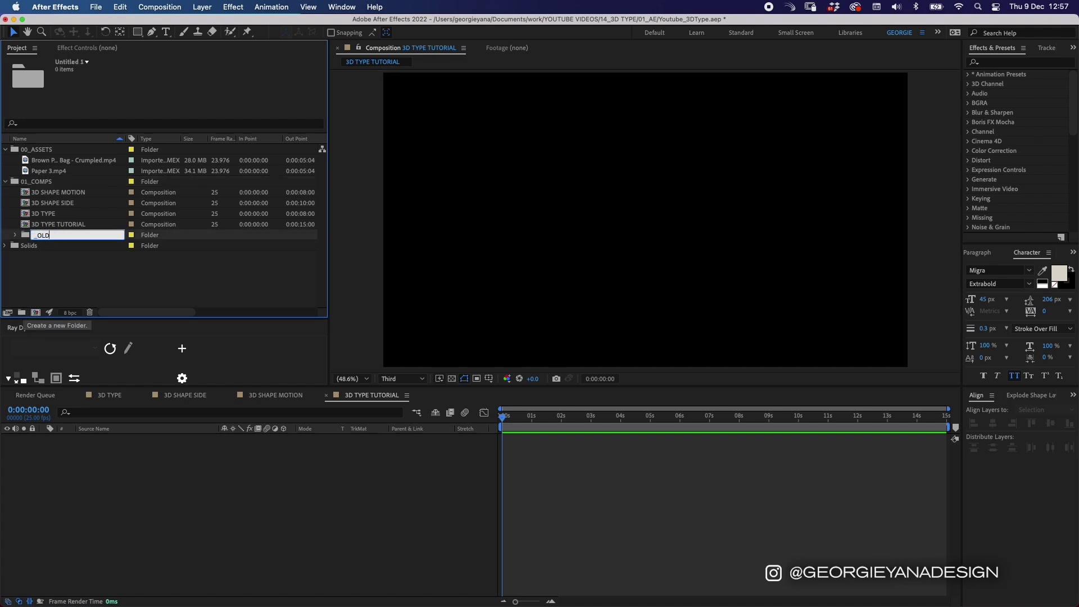
{"action": "key", "text": "Return"}
{"action": "left_click", "coordinate": [43, 224], "text": "shift"}
{"action": "left_click_drag", "start_coordinate": [44, 225], "coordinate": [40, 192]}
{"action": "left_click", "coordinate": [45, 203]}
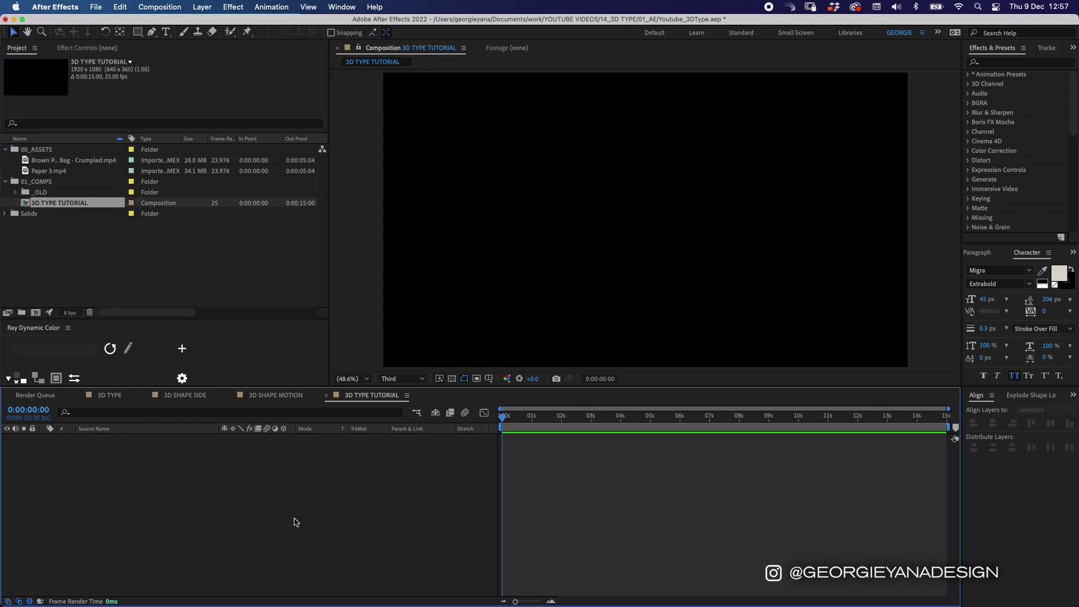
Draw a paragraph text box across the middle of the 3D TYPE TUTORIAL composition and enter "3D TYPE"
{"action": "key", "text": "ctrl+t"}
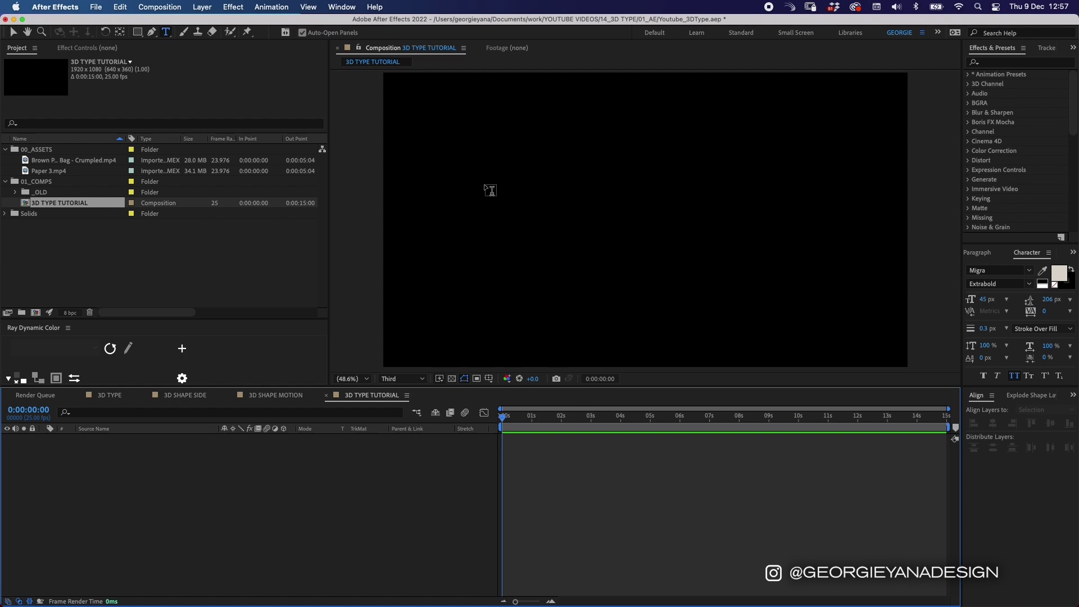
{"action": "left_click_drag", "start_coordinate": [484, 196], "coordinate": [814, 278]}
{"action": "type", "text": "3D TYPE"}
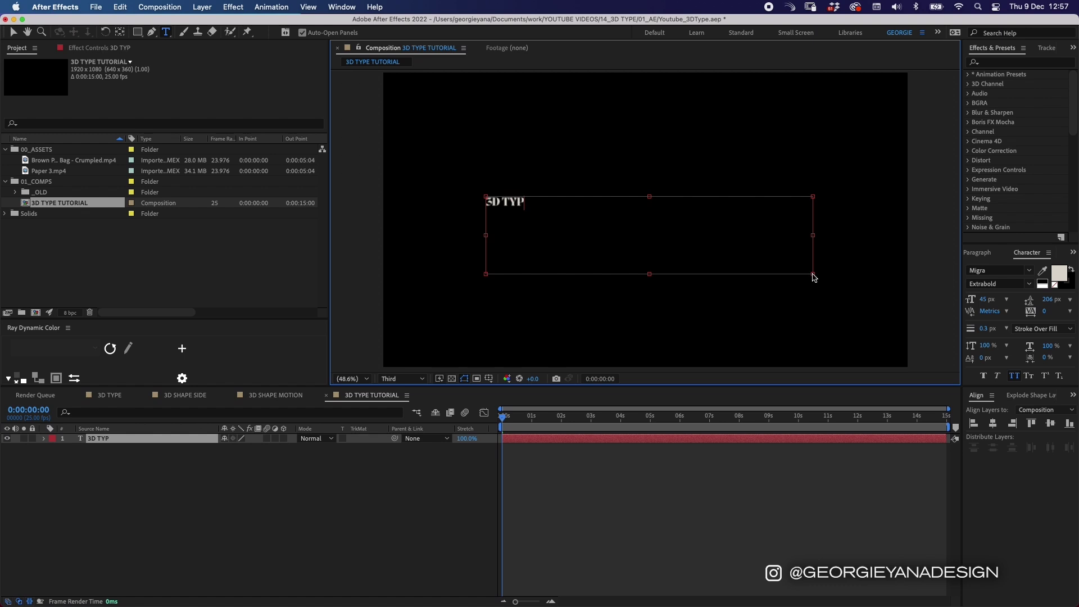
Change the font of all the "3D TYPE" text to Briller Black
{"action": "key", "text": "super+a"}
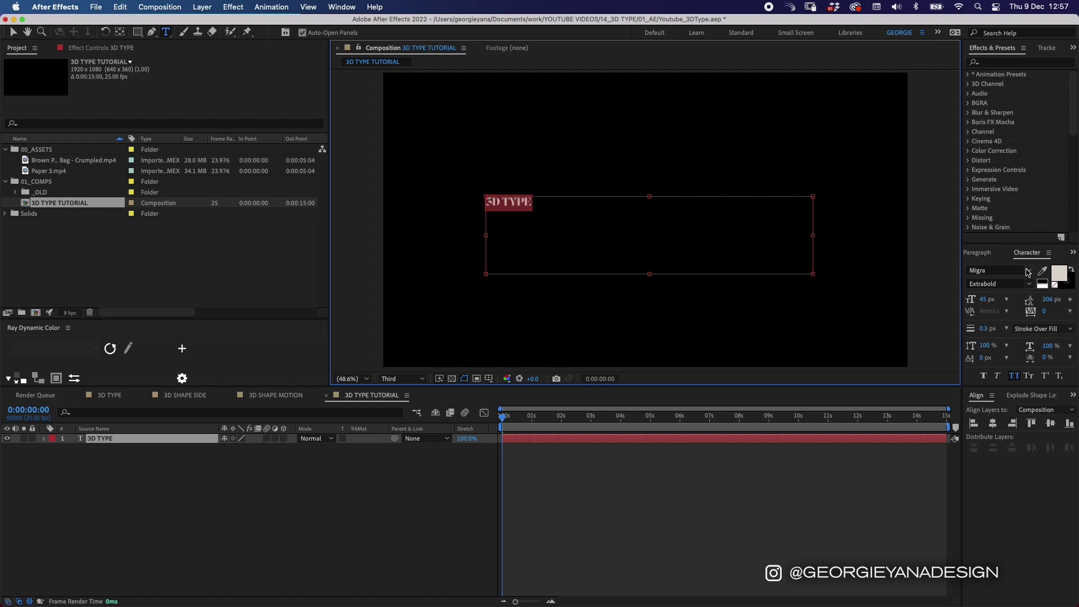
{"action": "left_click", "coordinate": [1028, 270]}
{"action": "scroll", "coordinate": [957, 347], "scroll_direction": "up", "scroll_amount": 15}
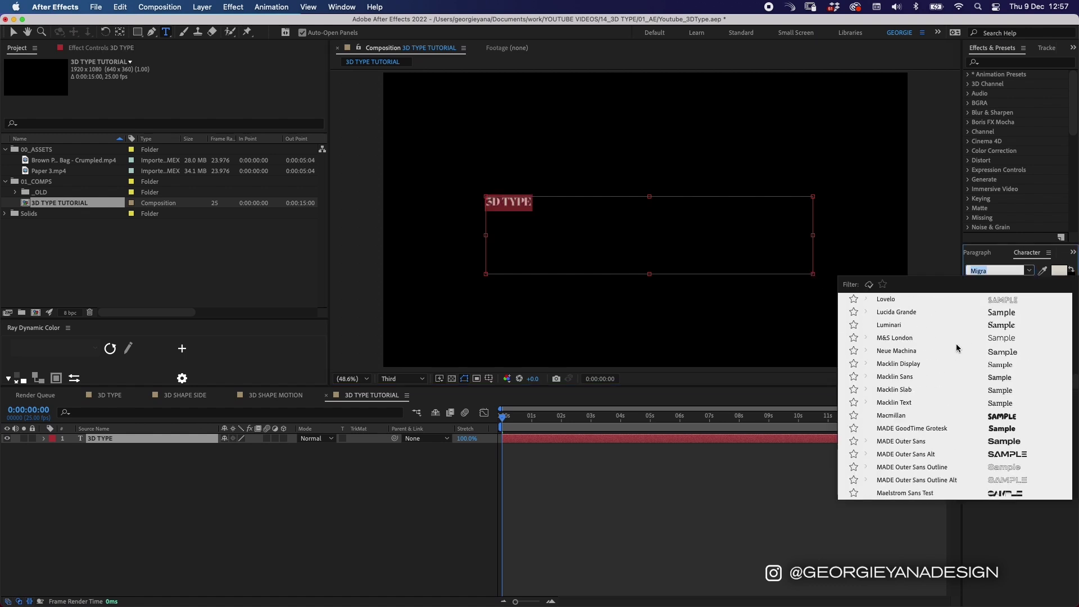
{"action": "scroll", "coordinate": [957, 347], "scroll_direction": "up", "scroll_amount": 10}
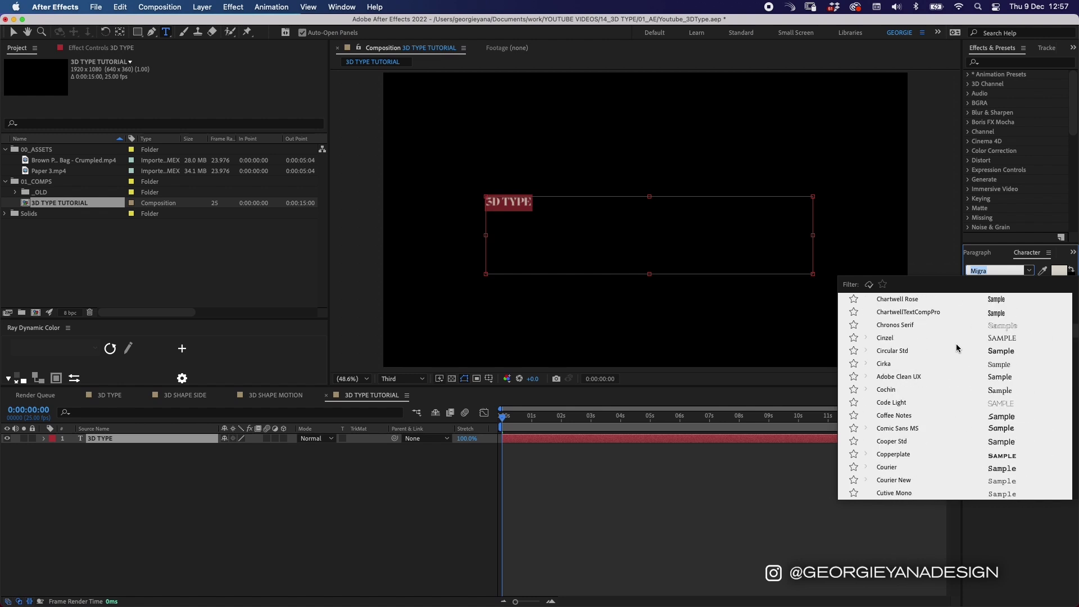
{"action": "scroll", "coordinate": [956, 348], "scroll_direction": "up", "scroll_amount": 8}
{"action": "scroll", "coordinate": [957, 348], "scroll_direction": "down", "scroll_amount": 6}
{"action": "scroll", "coordinate": [957, 348], "scroll_direction": "down", "scroll_amount": 3}
{"action": "left_click", "coordinate": [893, 339]}
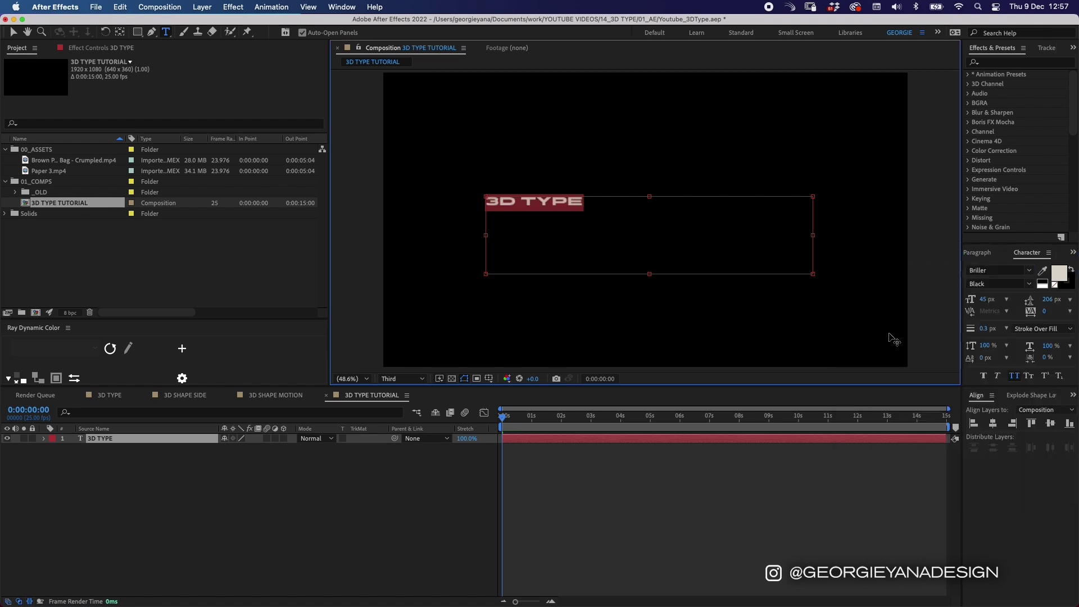
Centre-align the "3D TYPE" paragraph and set its font size to 70 px
{"action": "left_click", "coordinate": [982, 252]}
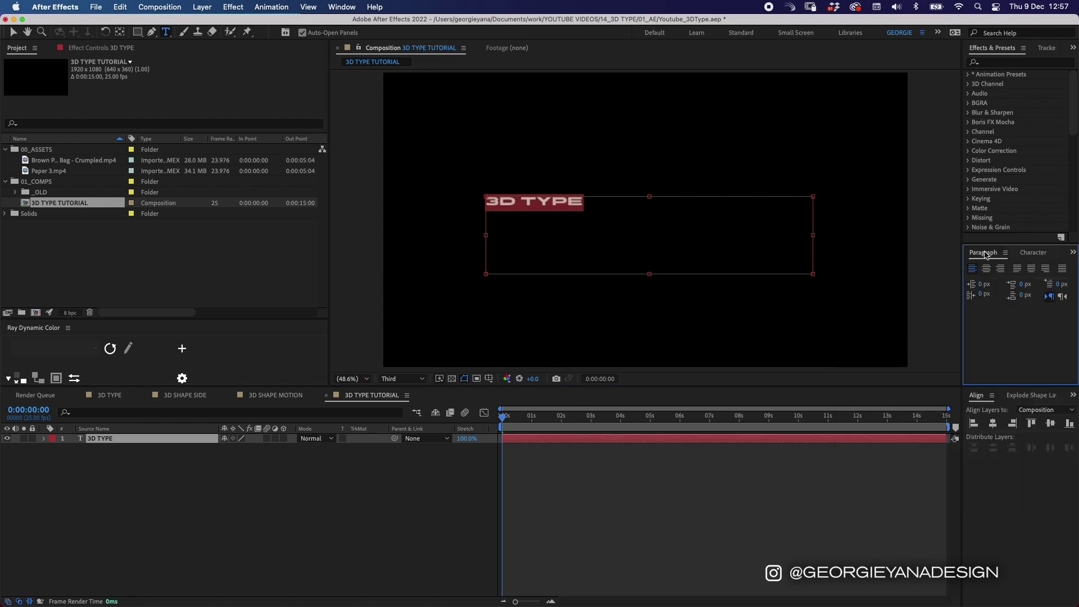
{"action": "left_click", "coordinate": [986, 269]}
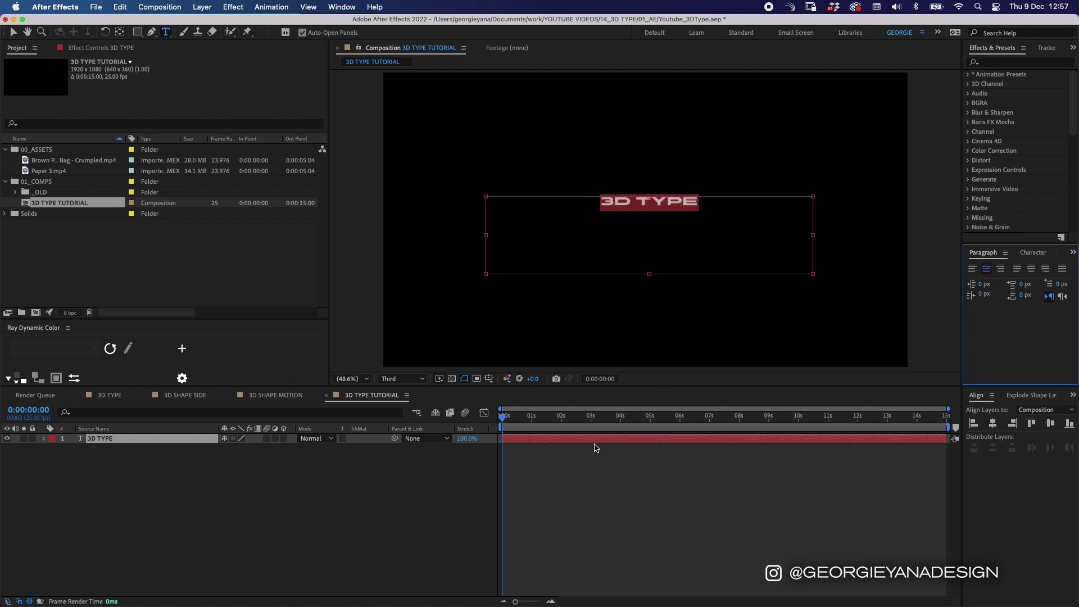
{"action": "left_click", "coordinate": [1032, 253]}
{"action": "left_click", "coordinate": [982, 300]}
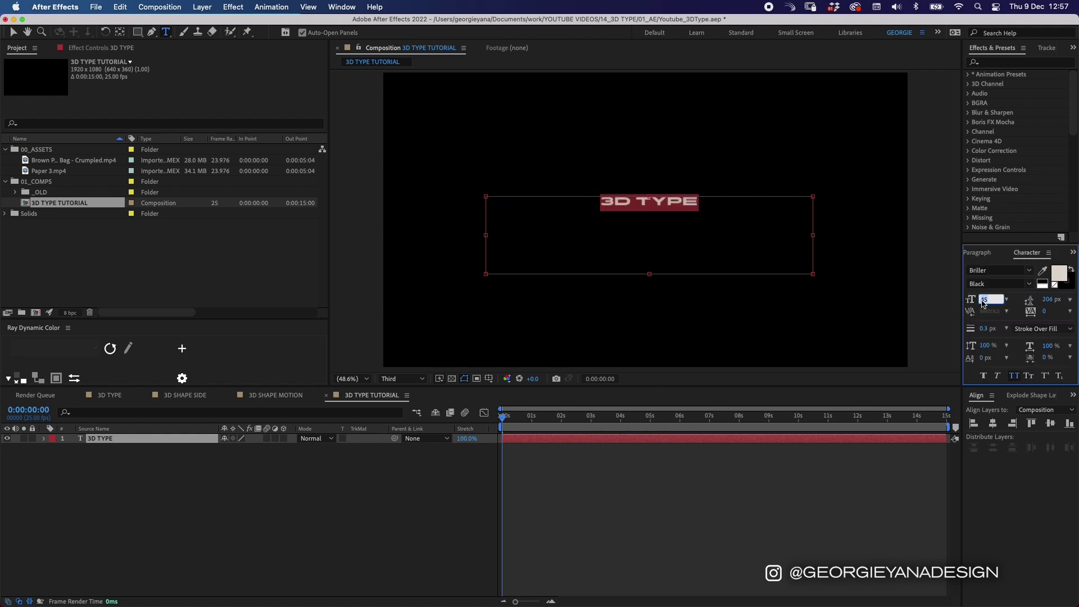
{"action": "type", "text": "70"}
{"action": "key", "text": "Return"}
Align the text layer to the composition's horizontal and vertical centre, and move its anchor point to the middle of the lettering
{"action": "left_click", "coordinate": [993, 423]}
{"action": "left_click", "coordinate": [1050, 423]}
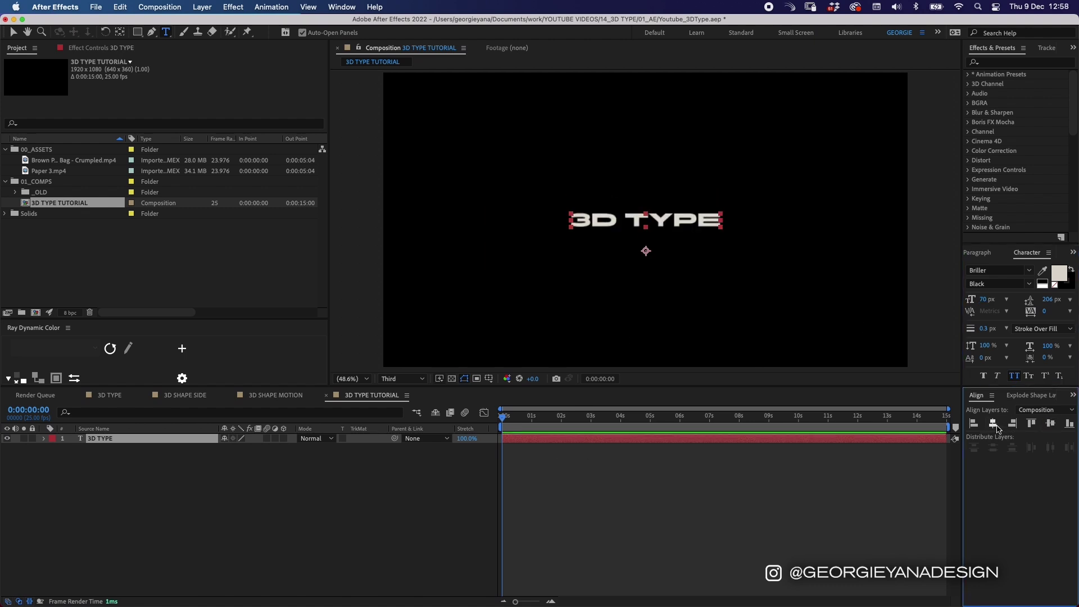
{"action": "key", "text": "y"}
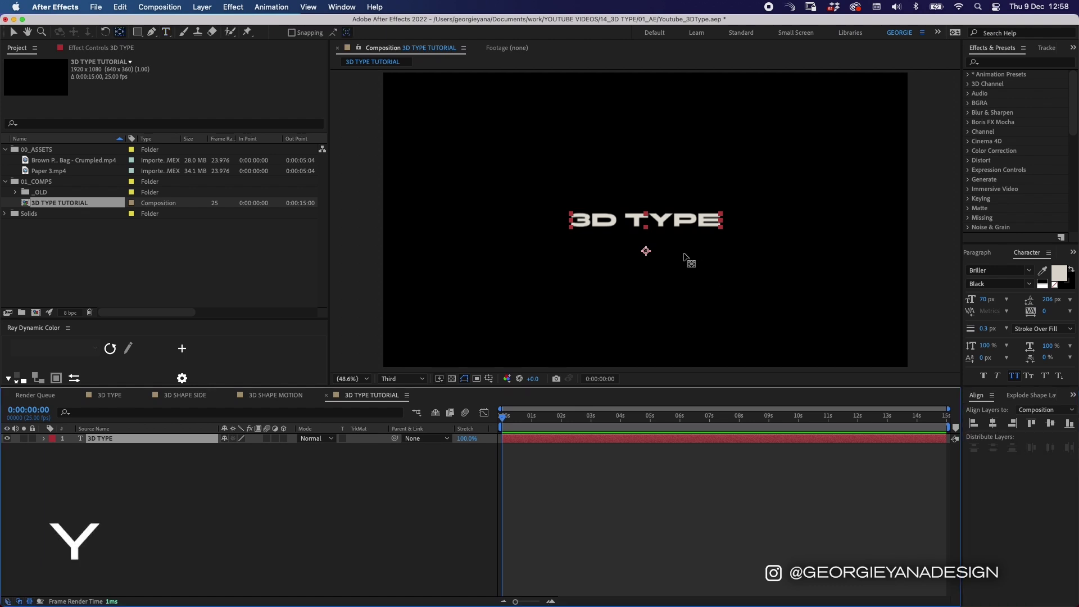
{"action": "left_click_drag", "start_coordinate": [646, 251], "coordinate": [646, 223]}
{"action": "key", "text": "v"}
Pre-compose the 3D TYPE text layer into a new composition named 3D TYPE_SIDE
{"action": "left_click", "coordinate": [541, 458]}
{"action": "left_click", "coordinate": [533, 440]}
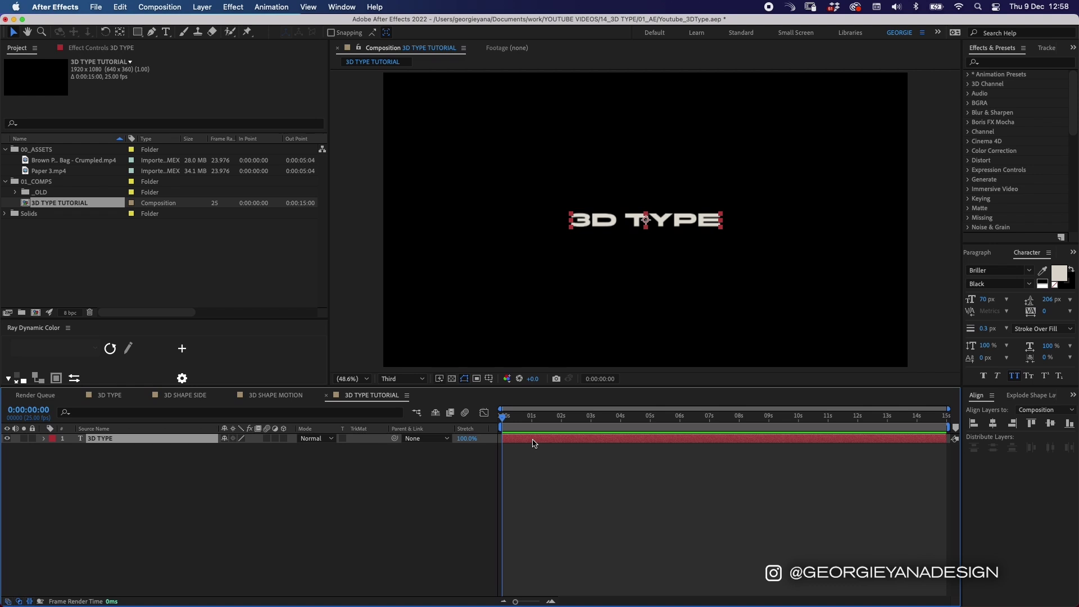
{"action": "key", "text": "super+shift+c"}
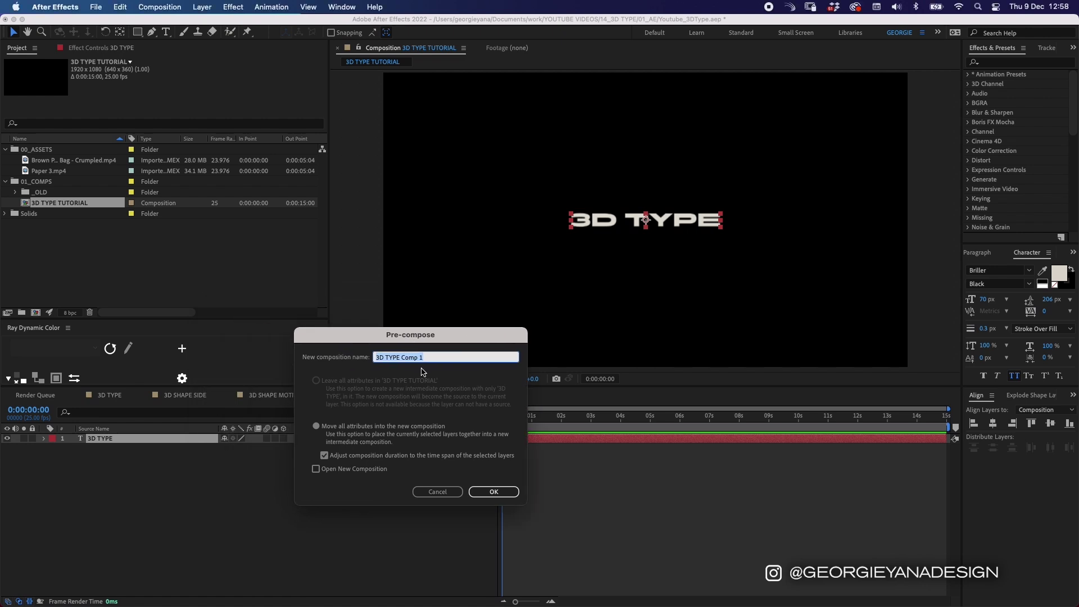
{"action": "left_click_drag", "start_coordinate": [435, 357], "coordinate": [404, 357]}
{"action": "key", "text": "BackSpace"}
{"action": "key", "text": "Return"}
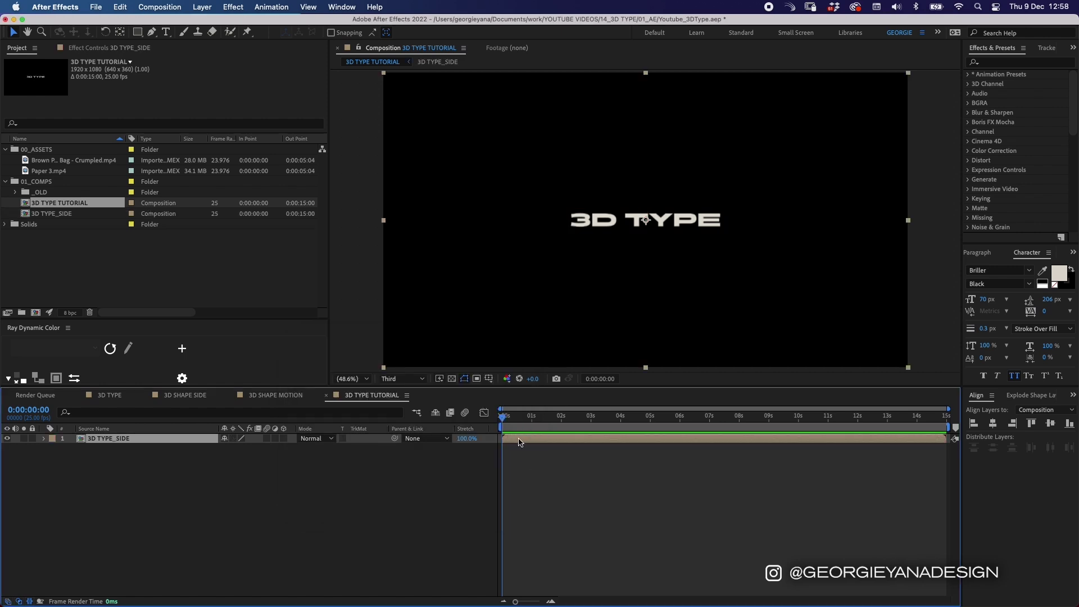
Open the 3D TYPE_SIDE composition and crop it to a region of interest of about 607 × 90 px tightly around the text
{"action": "double_click", "coordinate": [521, 442]}
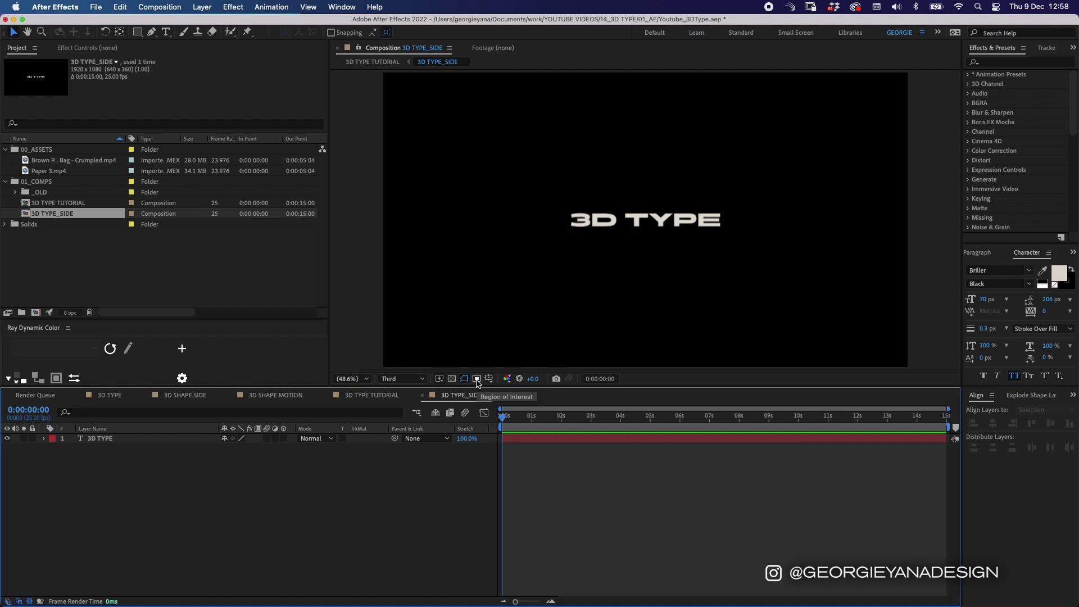
{"action": "left_click", "coordinate": [477, 379]}
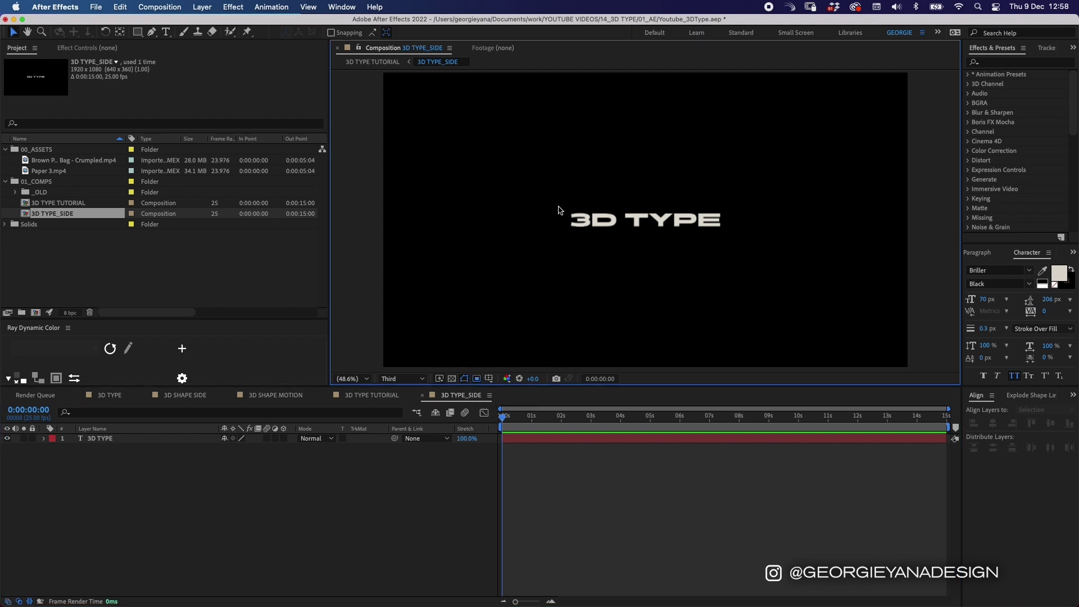
{"action": "left_click_drag", "start_coordinate": [561, 208], "coordinate": [730, 235]}
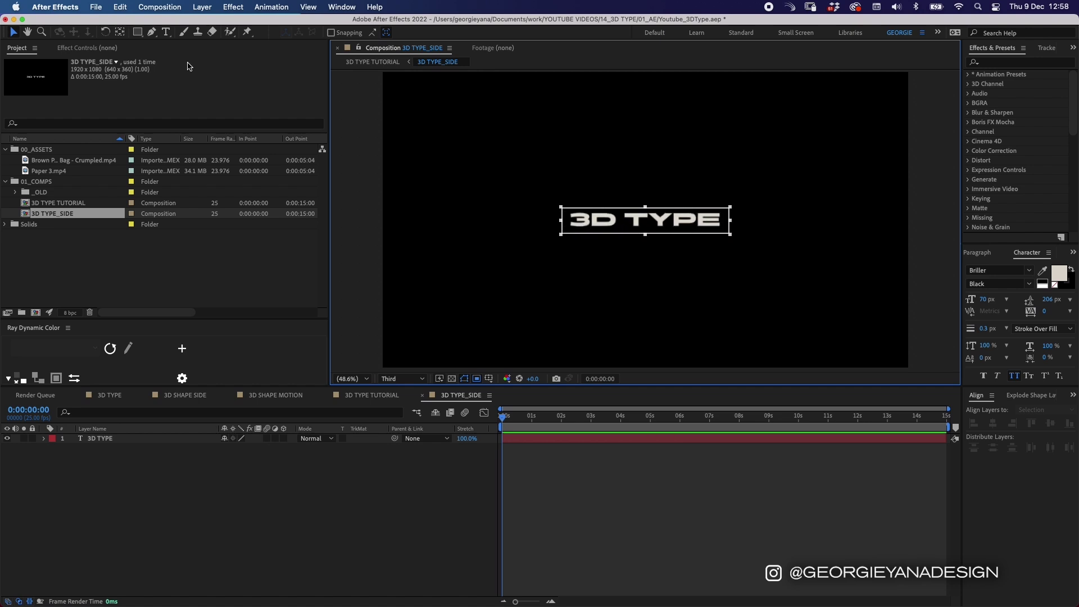
{"action": "left_click", "coordinate": [161, 7]}
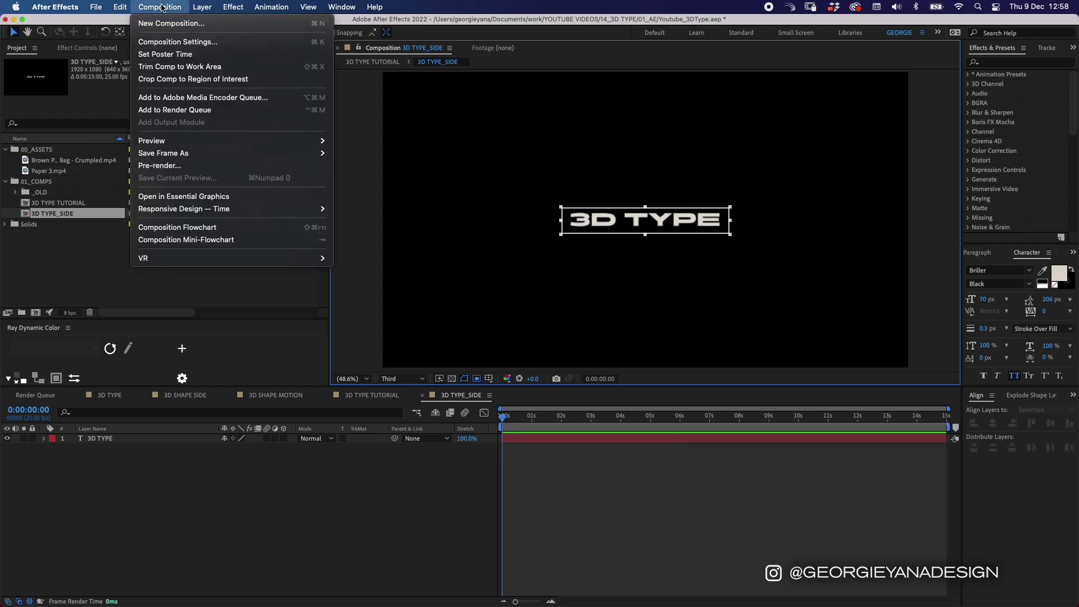
{"action": "left_click", "coordinate": [199, 79]}
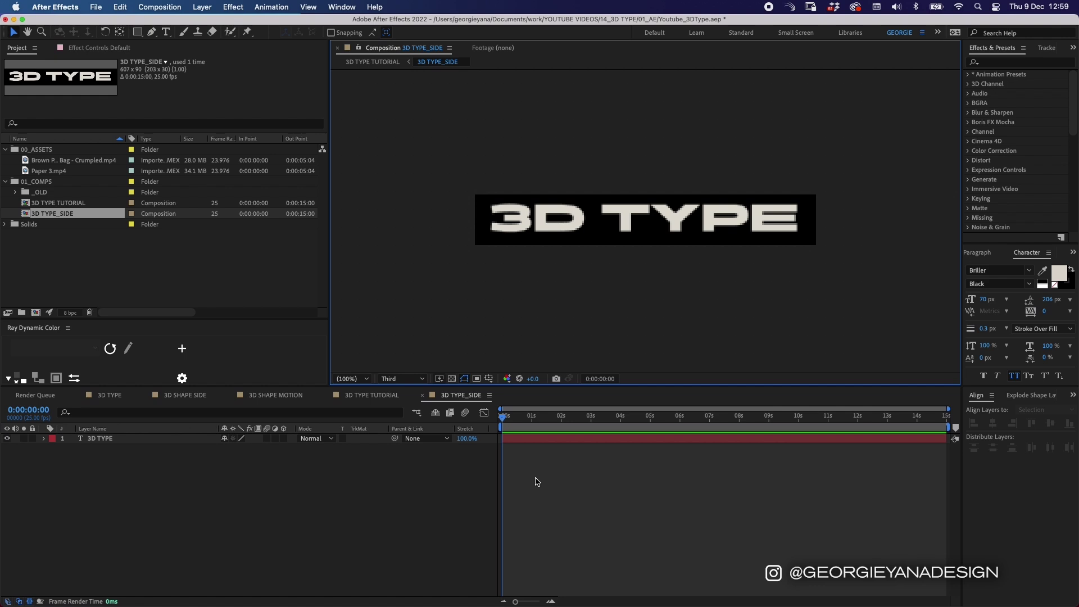
Centre the text layer horizontally and vertically in the cropped 3D TYPE_SIDE composition, and check the composition's settings
{"action": "left_click", "coordinate": [534, 439]}
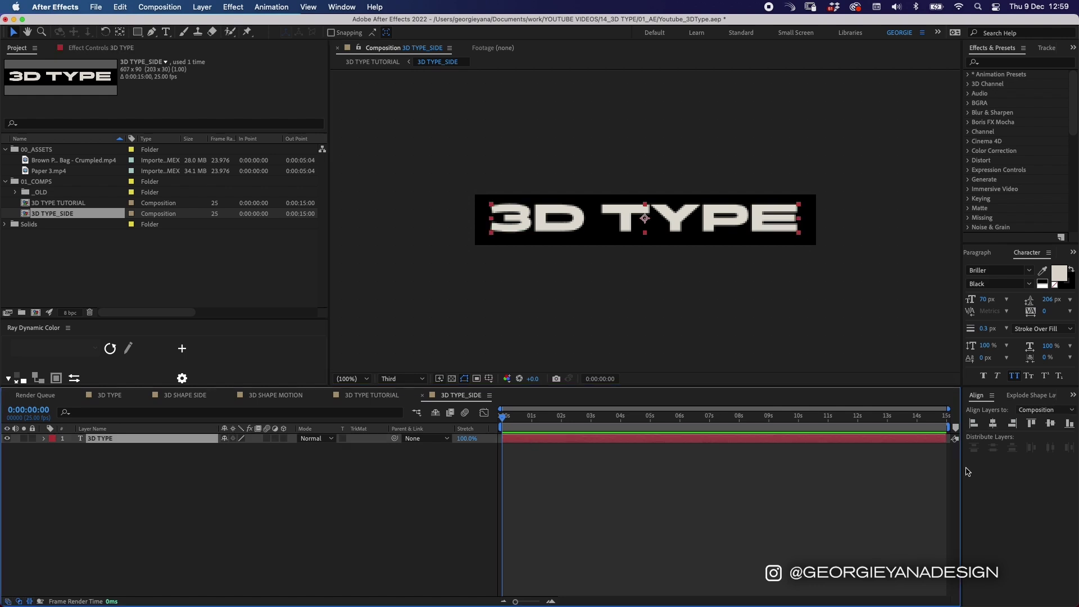
{"action": "left_click", "coordinate": [993, 423]}
{"action": "left_click", "coordinate": [1050, 423]}
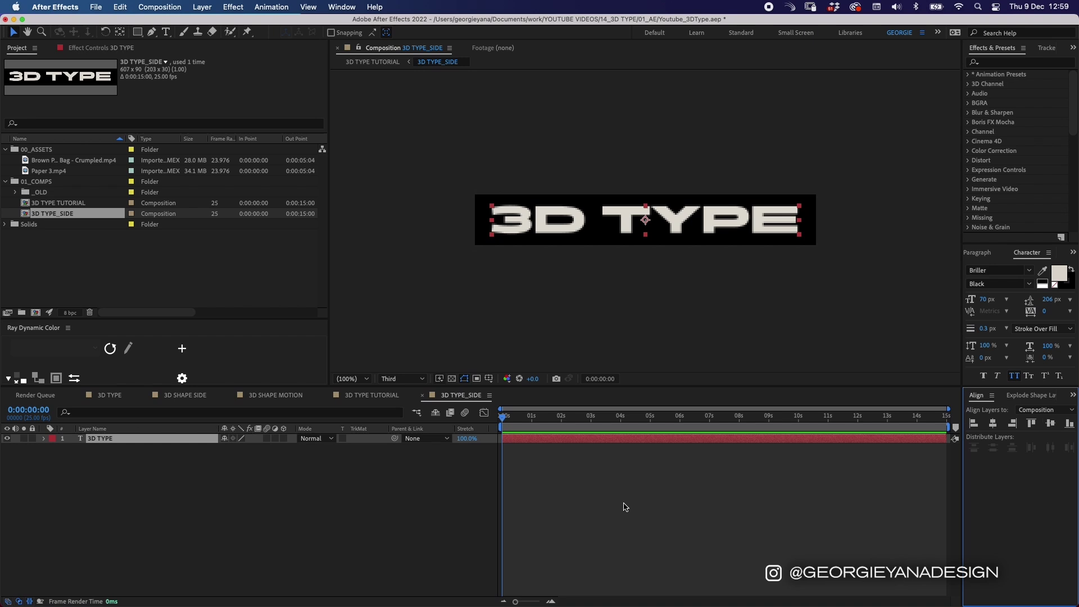
{"action": "left_click", "coordinate": [582, 494]}
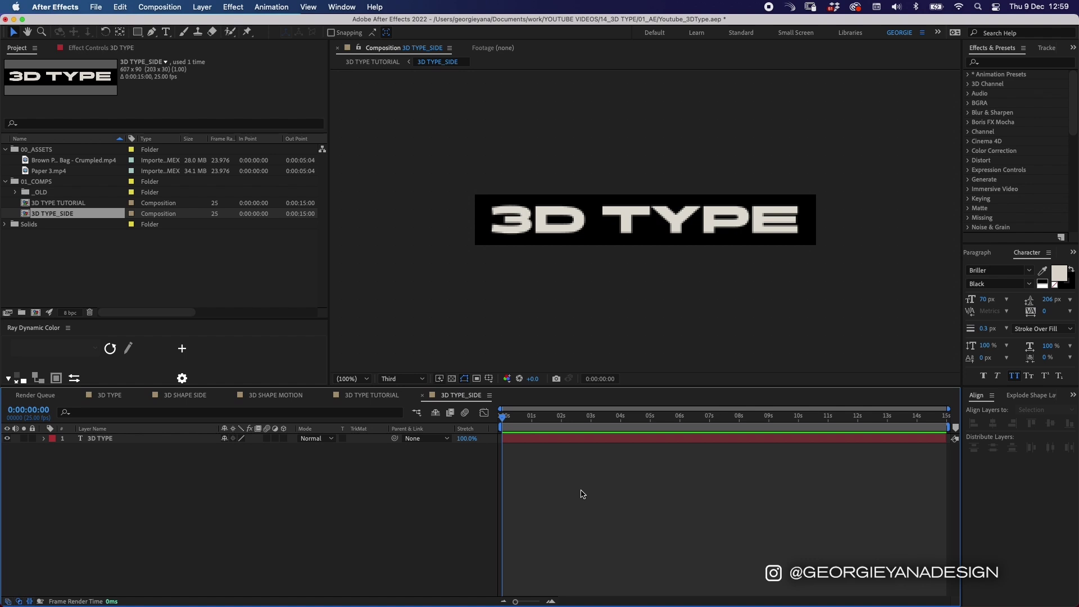
{"action": "key", "text": "super+k"}
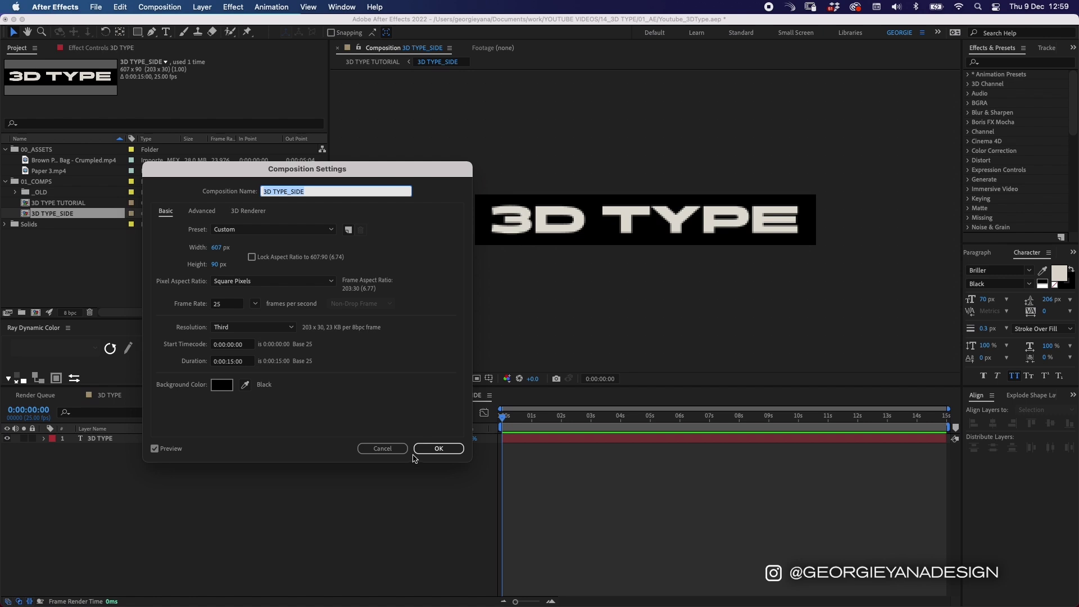
{"action": "left_click", "coordinate": [436, 450]}
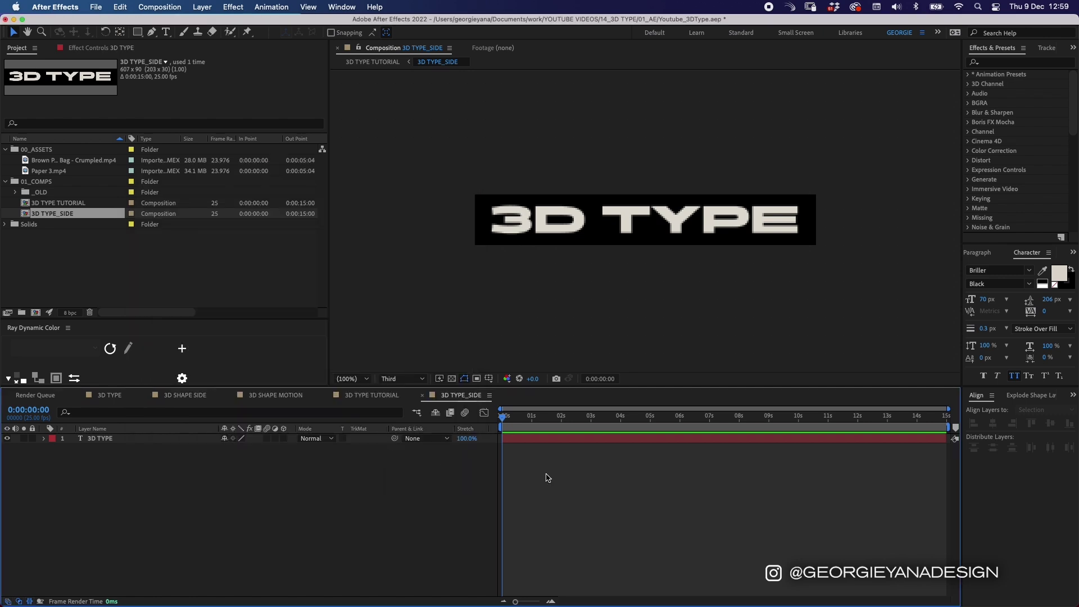
Add a black (000000) solid at composition size to 3D TYPE_SIDE and place it beneath the text layer
{"action": "right_click", "coordinate": [517, 464]}
{"action": "mouse_move", "coordinate": [544, 459]}
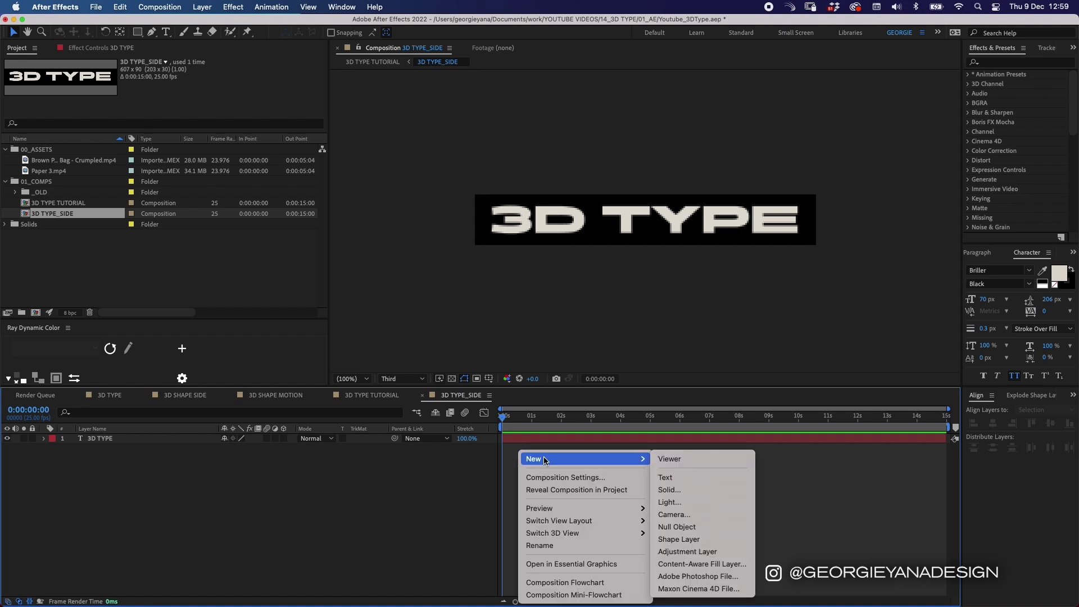
{"action": "left_click", "coordinate": [689, 490]}
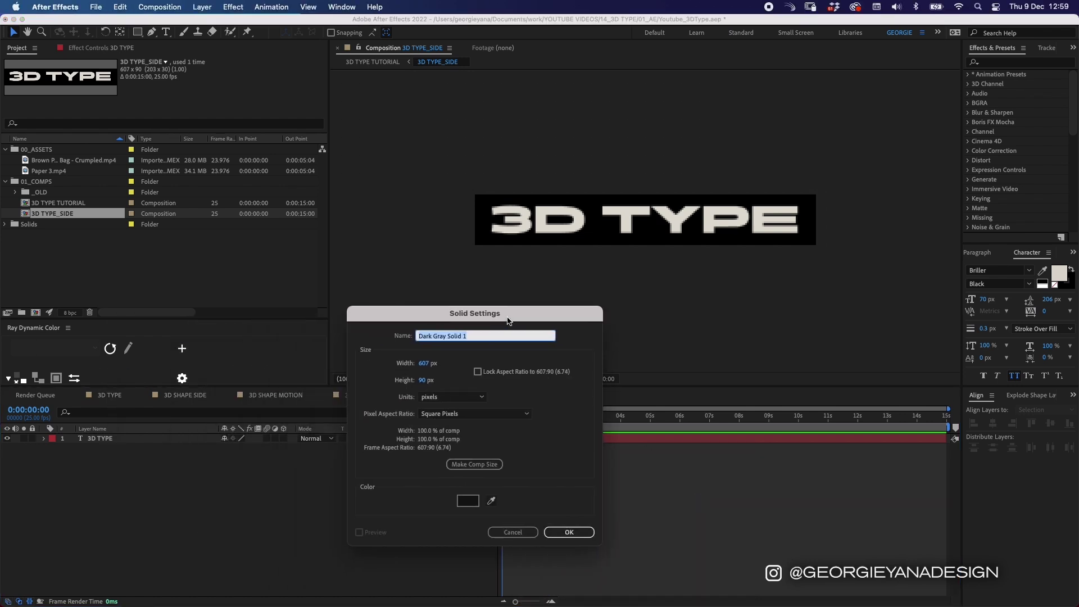
{"action": "left_click", "coordinate": [467, 500]}
{"action": "left_click_drag", "start_coordinate": [322, 304], "coordinate": [488, 242]}
{"action": "type", "text": "000000"}
{"action": "key", "text": "Tab"}
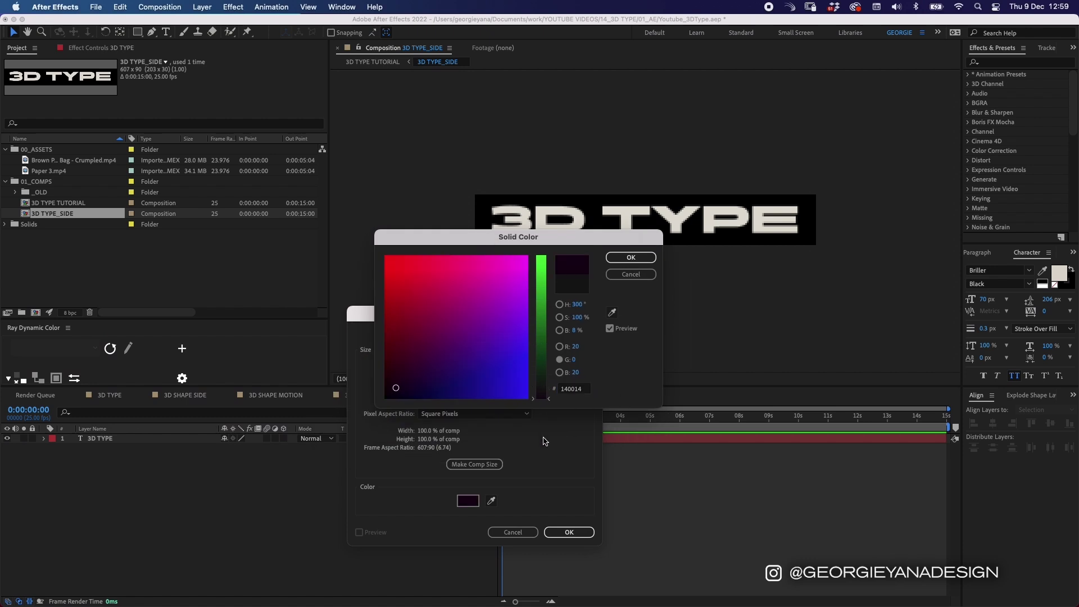
{"action": "left_click", "coordinate": [626, 257]}
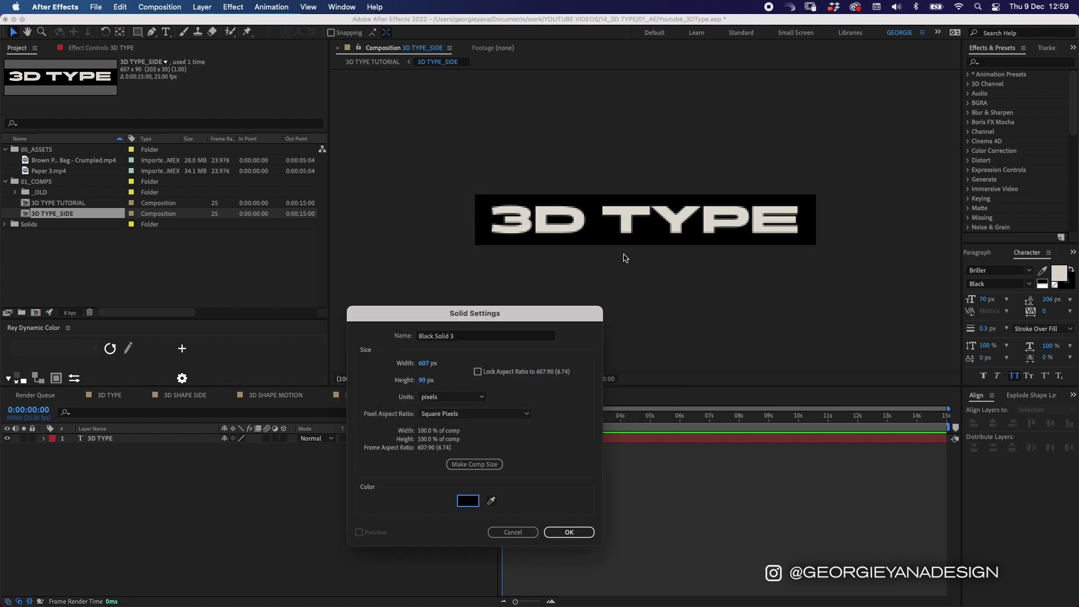
{"action": "left_click", "coordinate": [565, 531]}
{"action": "key", "text": "super+bracketleft"}
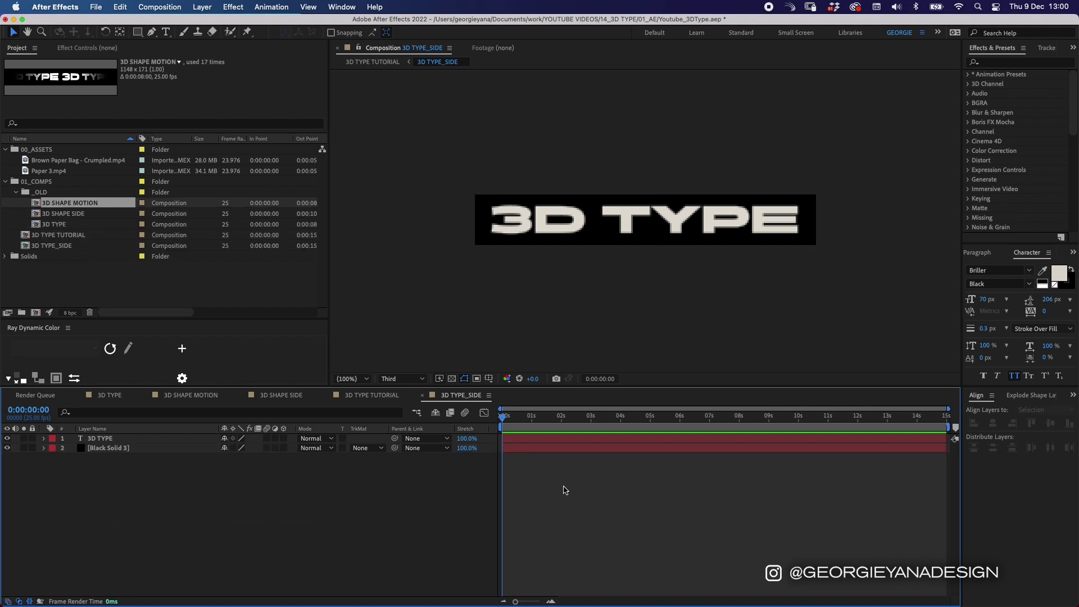
In the 3D TYPE TUTORIAL composition, duplicate the 3D TYPE_SIDE layer three times and make all four layers 3D
{"action": "left_click", "coordinate": [364, 396]}
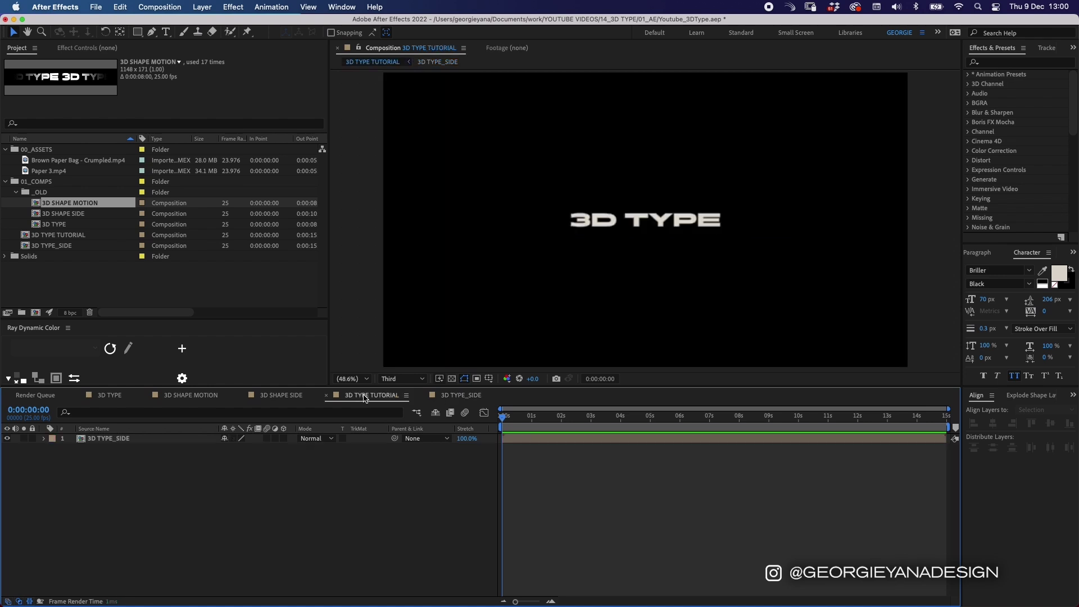
{"action": "left_click", "coordinate": [521, 440]}
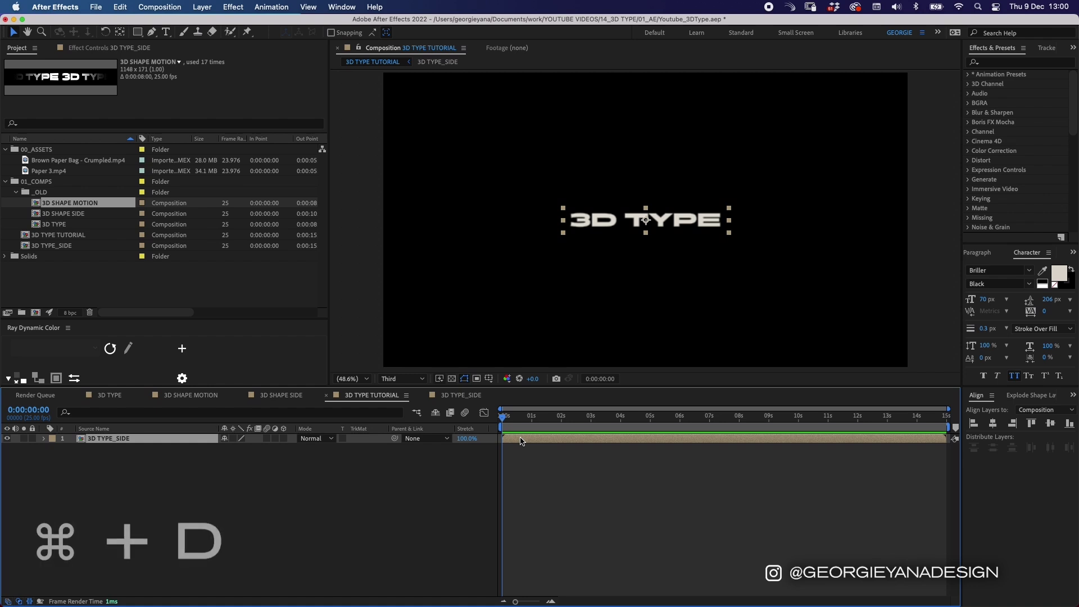
{"action": "key", "text": "super+d"}
{"action": "key", "text": "super+d"}
{"action": "key", "text": "super+d"}
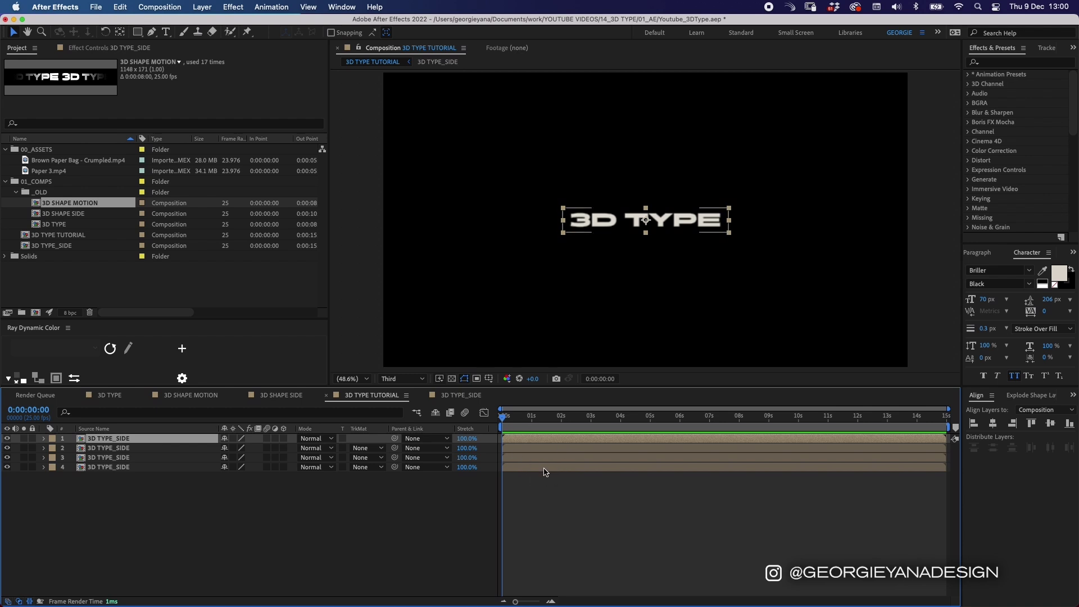
{"action": "key", "text": "super+a"}
{"action": "left_click", "coordinate": [284, 439]}
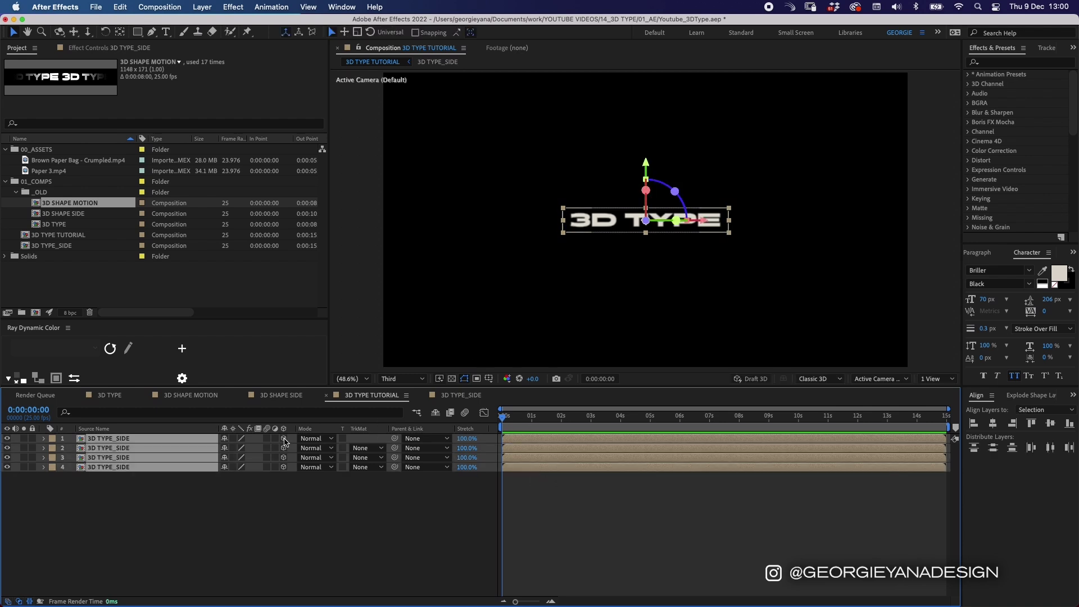
Deselect the layers and change the composition viewer to a 2 Views layout
{"action": "left_click", "coordinate": [553, 501]}
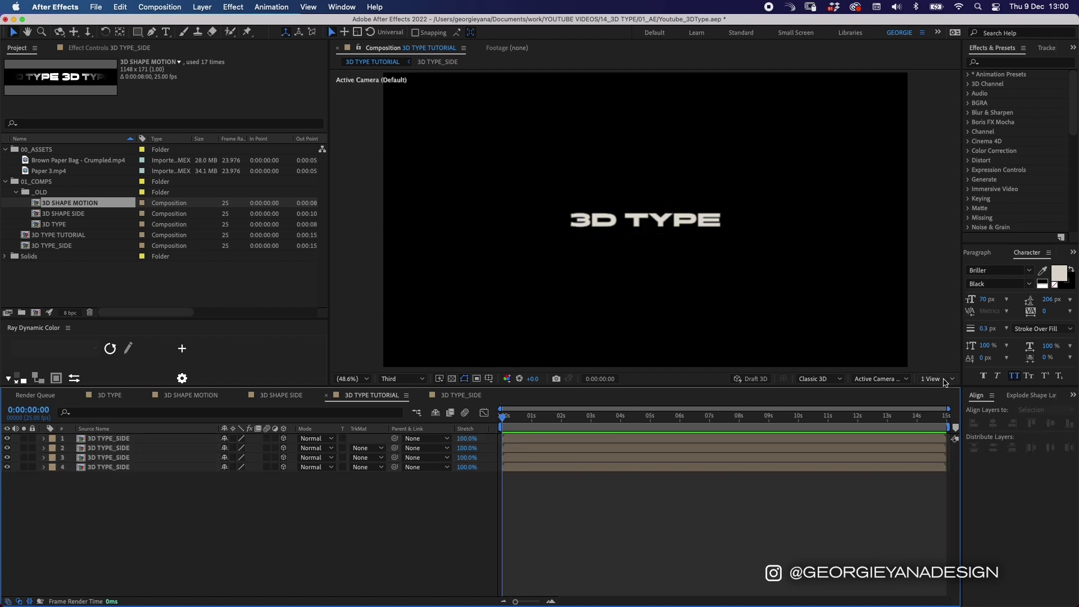
{"action": "left_click", "coordinate": [947, 385]}
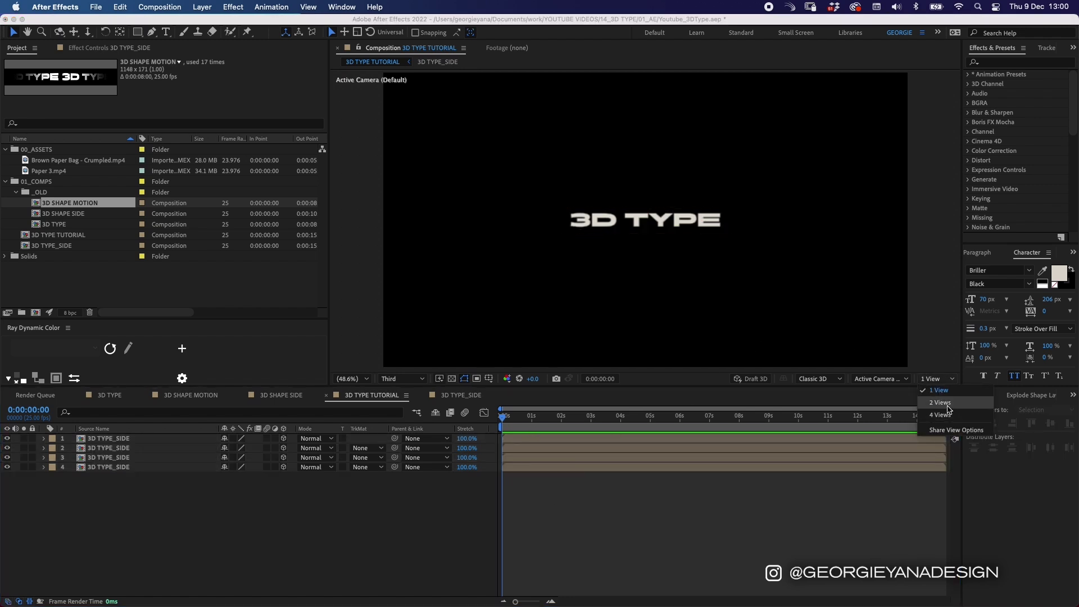
{"action": "left_click", "coordinate": [947, 403]}
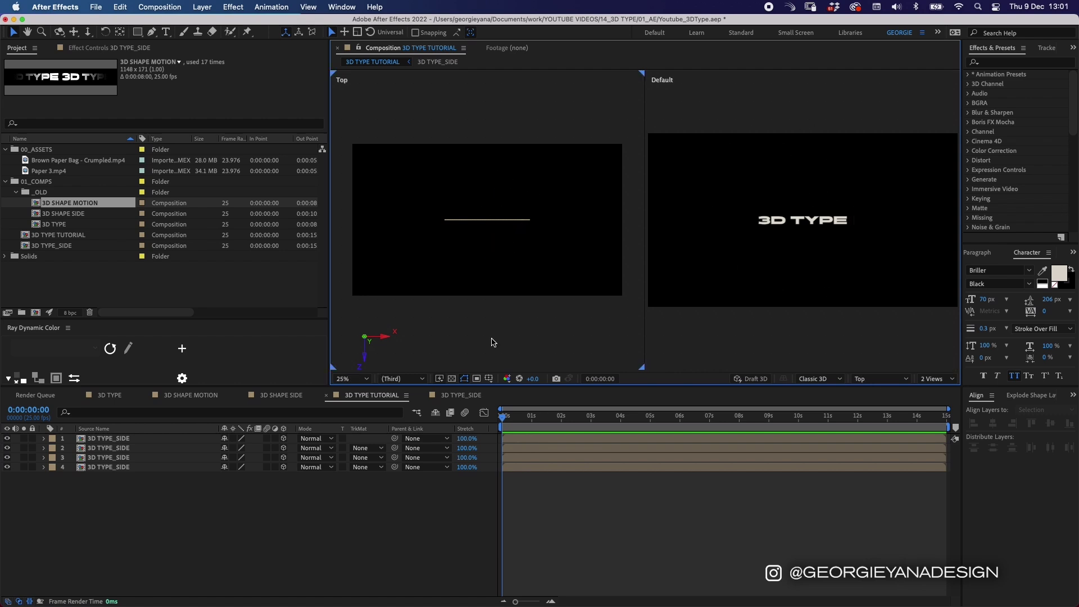
Set the Y Rotation of the second 3D TYPE_SIDE layer to 90°
{"action": "left_click", "coordinate": [532, 439]}
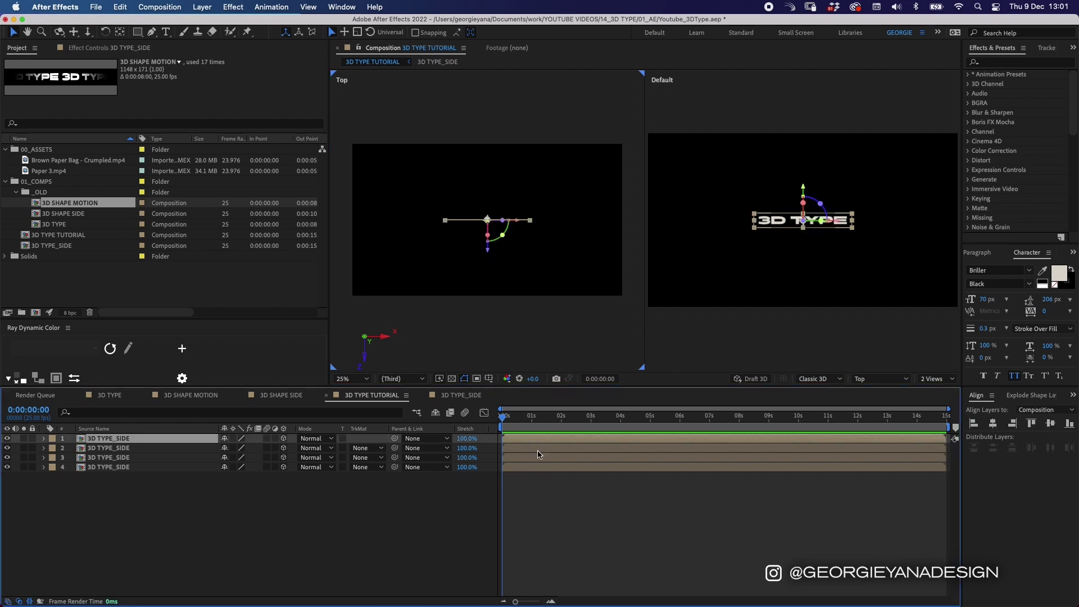
{"action": "left_click", "coordinate": [537, 449]}
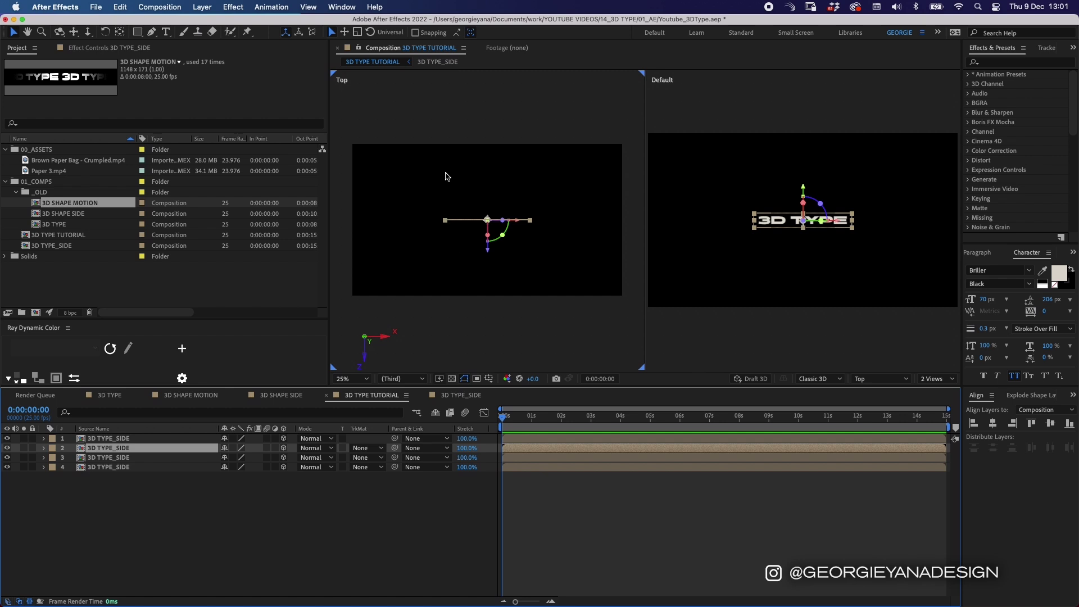
{"action": "key", "text": "r"}
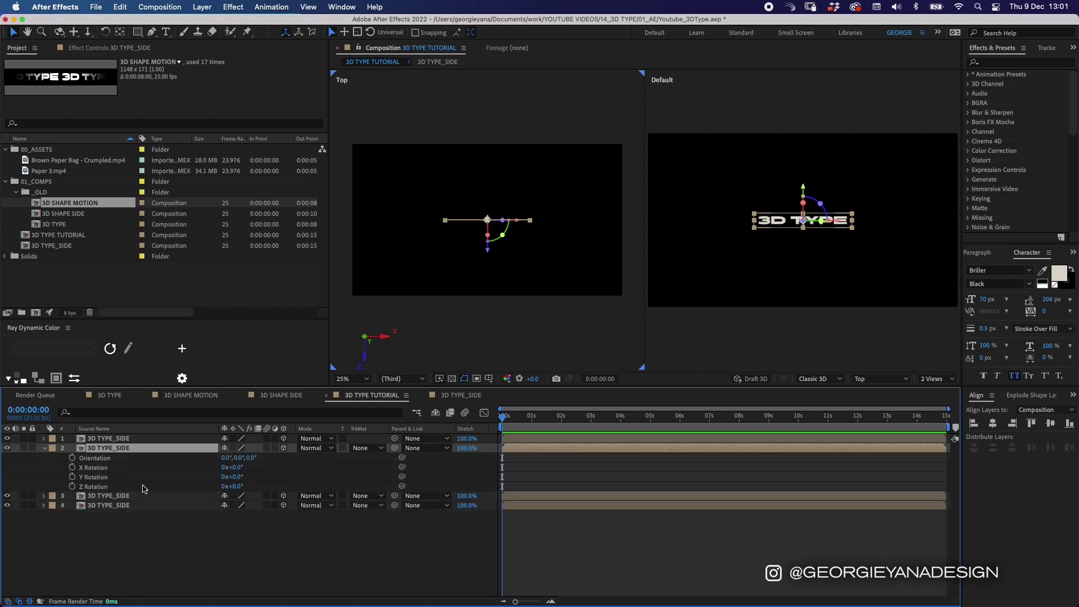
{"action": "left_click_drag", "start_coordinate": [244, 476], "coordinate": [270, 478]}
{"action": "left_click", "coordinate": [238, 477]}
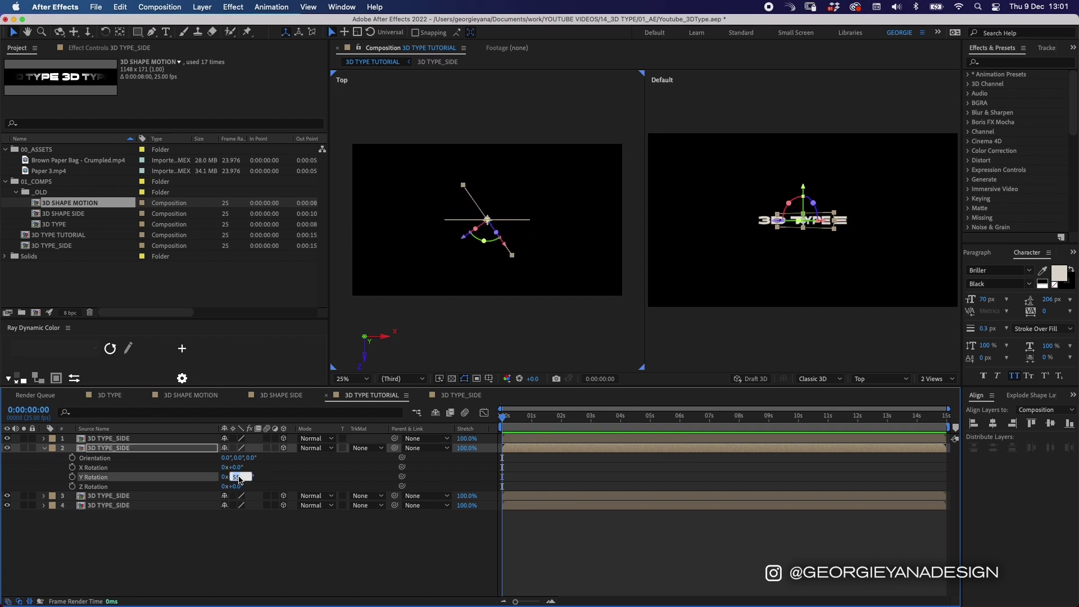
{"action": "type", "text": "90"}
{"action": "key", "text": "Return"}
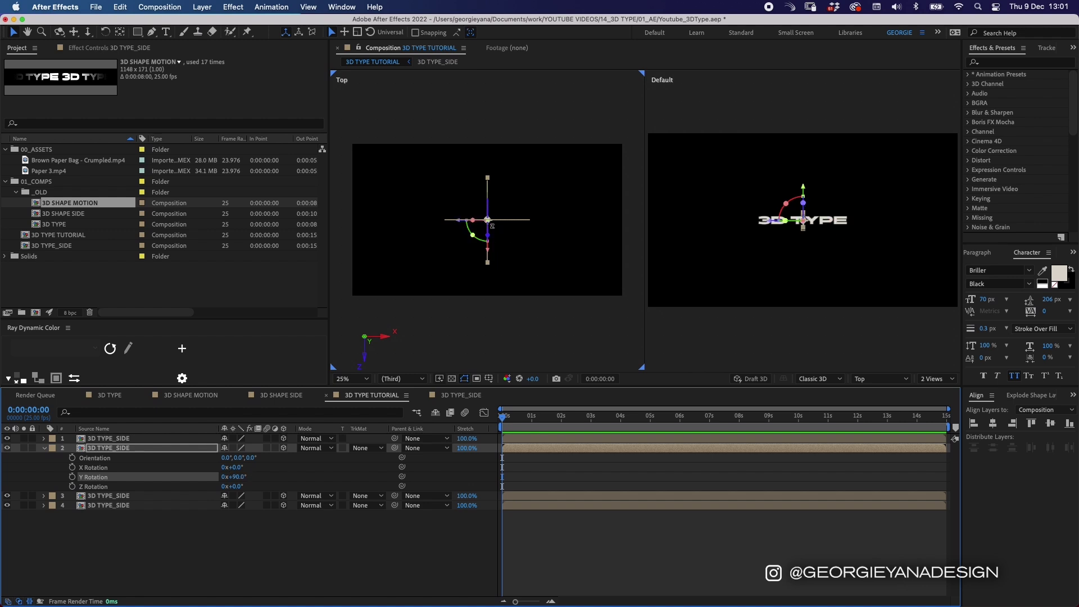
In the Top view, move the rotated second side back and left so its front end meets the first side's left end
{"action": "scroll", "coordinate": [487, 221], "scroll_direction": "up", "scroll_amount": 4}
{"action": "key", "text": "h"}
{"action": "left_click_drag", "start_coordinate": [500, 306], "coordinate": [579, 107]}
{"action": "key", "text": "v"}
{"action": "left_click_drag", "start_coordinate": [495, 160], "coordinate": [492, 290]}
{"action": "key", "text": "h"}
{"action": "left_click_drag", "start_coordinate": [540, 195], "coordinate": [518, 310]}
{"action": "key", "text": "v"}
{"action": "left_click", "coordinate": [562, 252]}
{"action": "left_click_drag", "start_coordinate": [525, 164], "coordinate": [387, 165]}
{"action": "left_click", "coordinate": [555, 289]}
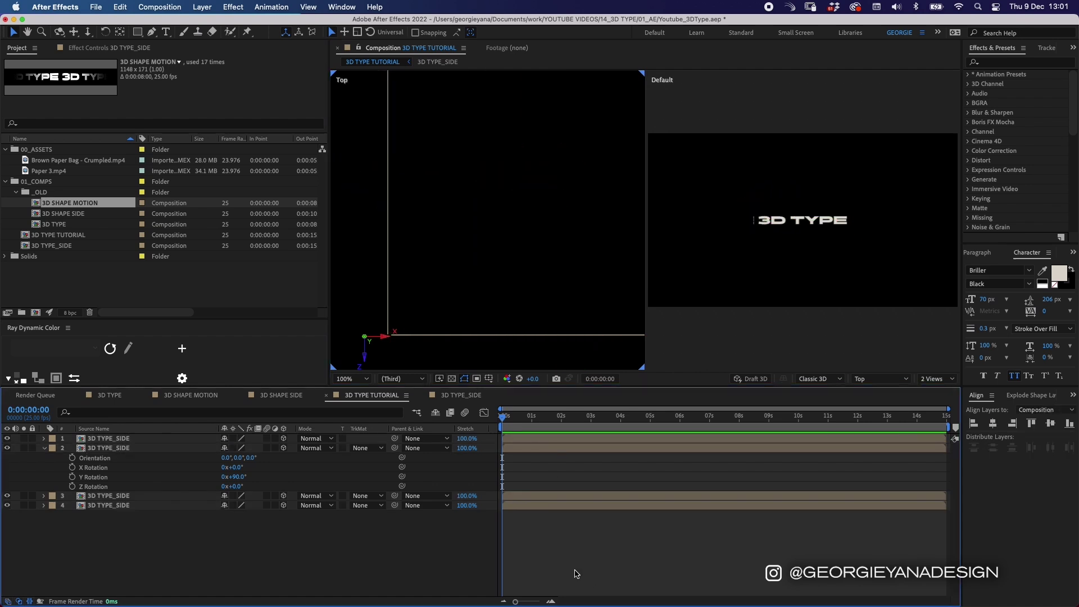
Nudge the second side along its blue axis to line up its corner with the first side's left end
{"action": "left_click", "coordinate": [428, 169]}
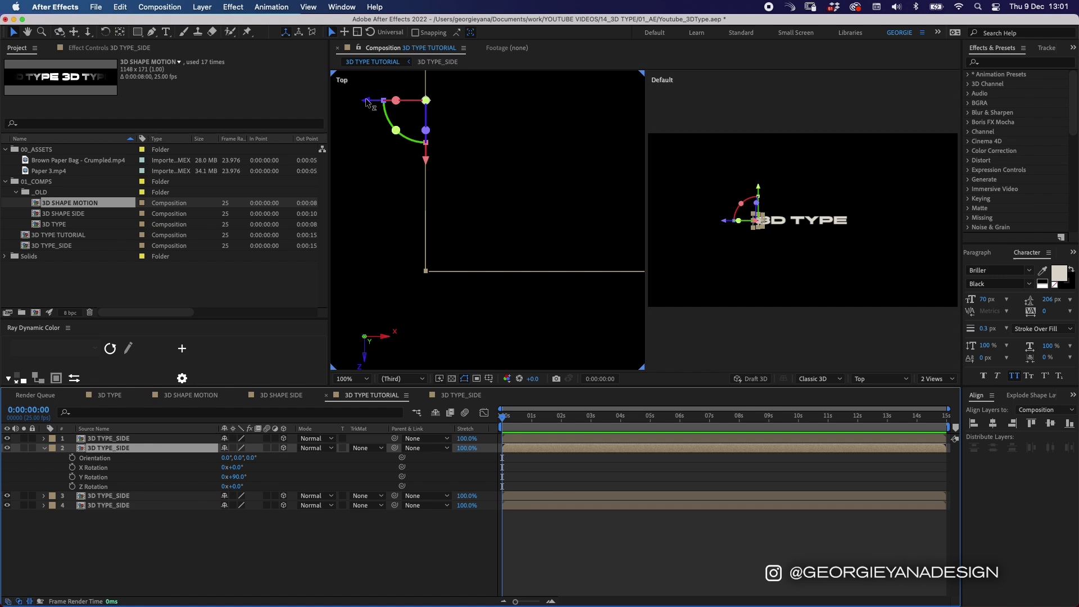
{"action": "left_click_drag", "start_coordinate": [368, 101], "coordinate": [368, 101]}
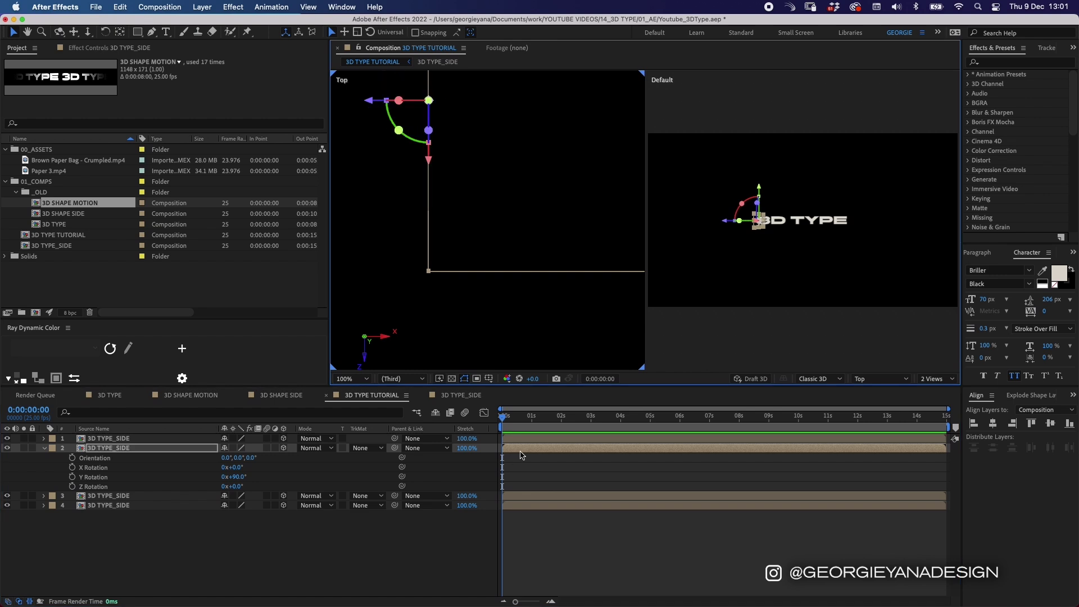
{"action": "left_click", "coordinate": [526, 466]}
{"action": "left_click", "coordinate": [529, 449]}
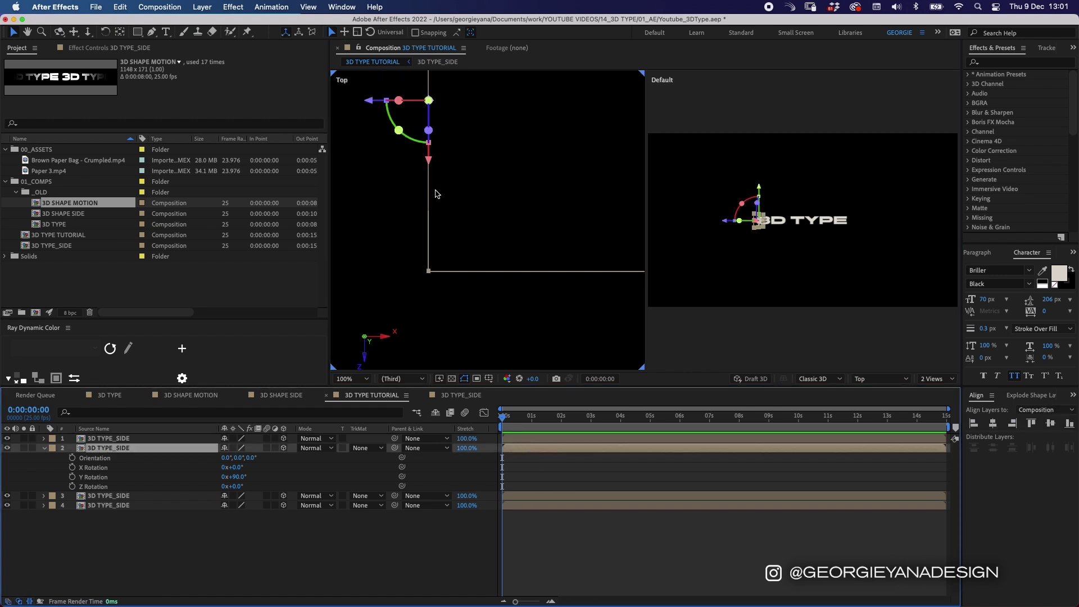
{"action": "left_click", "coordinate": [406, 329]}
{"action": "scroll", "coordinate": [406, 329], "scroll_direction": "down", "scroll_amount": 1}
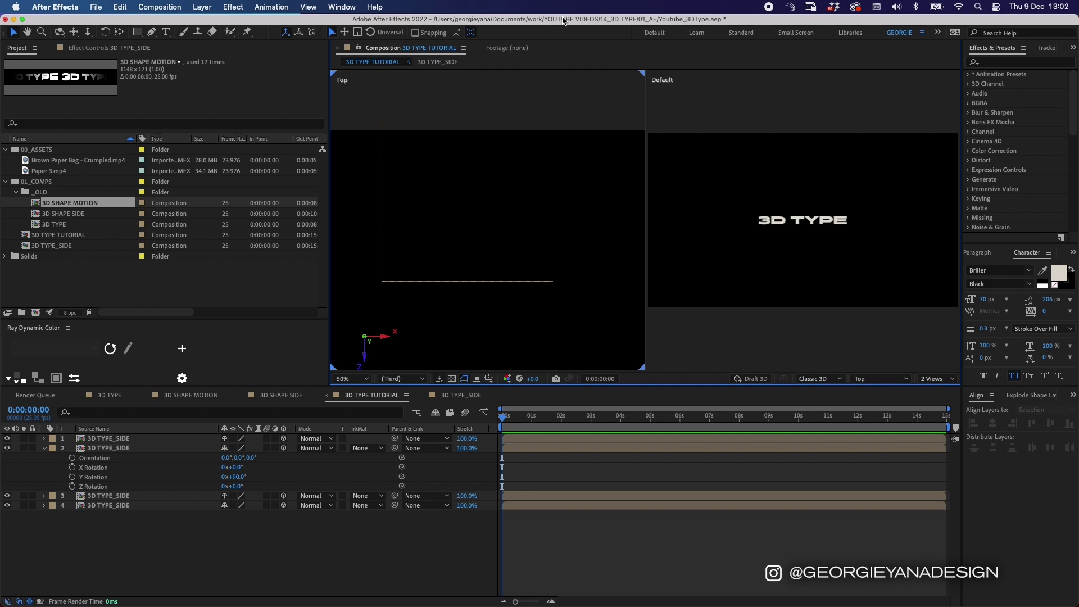
Set the third 3D TYPE_SIDE layer's Y Rotation to 180° and move it back to form the shape's rear side
{"action": "left_click", "coordinate": [533, 498]}
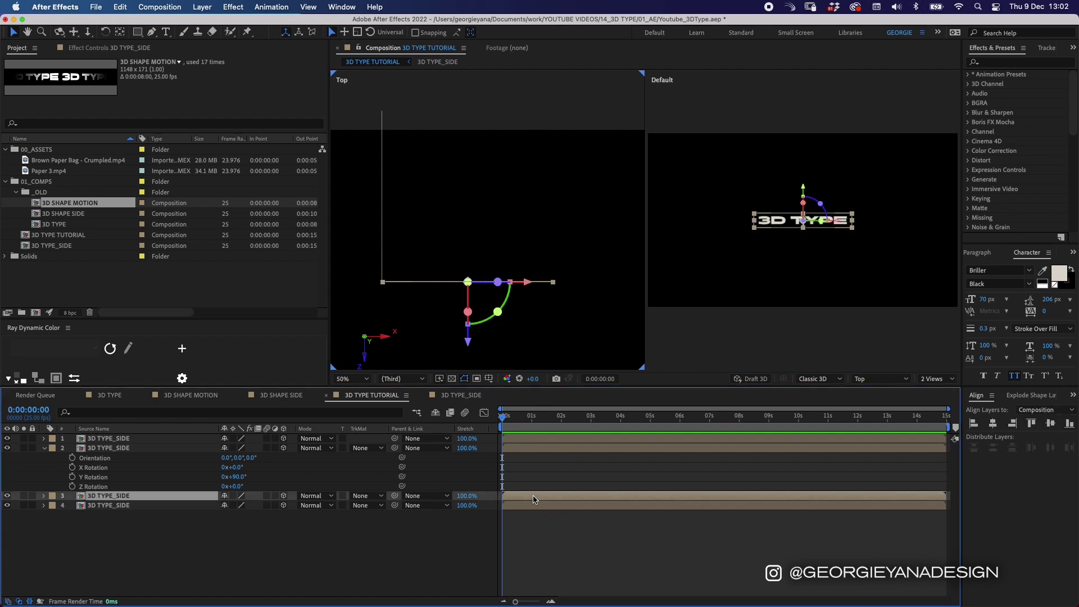
{"action": "key", "text": "r"}
{"action": "left_click_drag", "start_coordinate": [233, 524], "coordinate": [335, 520]}
{"action": "left_click", "coordinate": [236, 524]}
{"action": "type", "text": "180"}
{"action": "key", "text": "Return"}
{"action": "left_click_drag", "start_coordinate": [475, 225], "coordinate": [471, 111]}
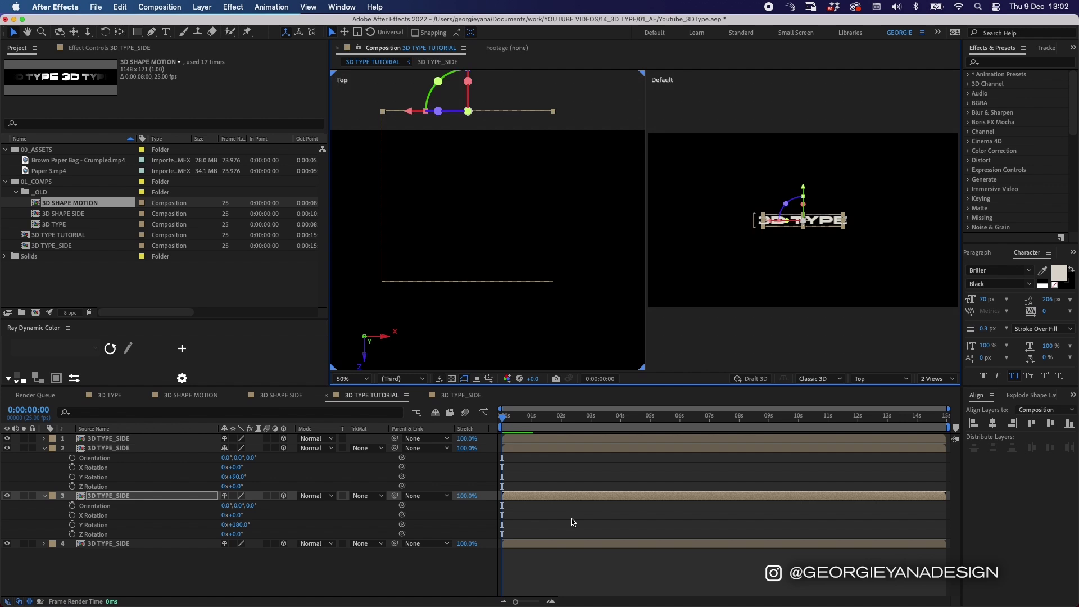
Set the fourth 3D TYPE_SIDE layer's Y Rotation to 270° and move it right and back to close the square in the Top view
{"action": "left_click", "coordinate": [534, 545]}
{"action": "key", "text": "r"}
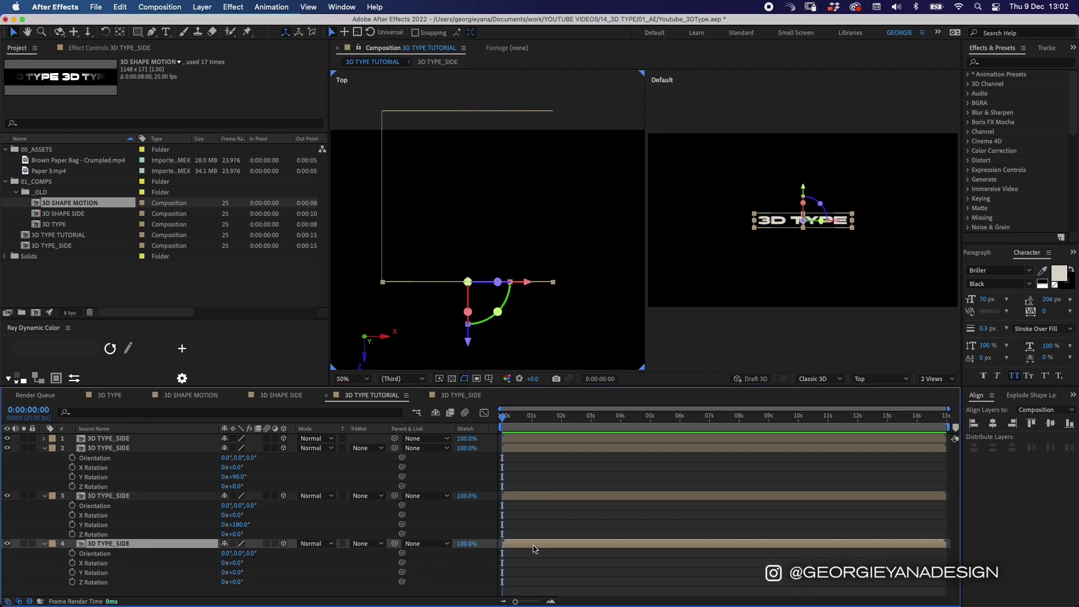
{"action": "left_click", "coordinate": [238, 572]}
{"action": "key", "text": "Return"}
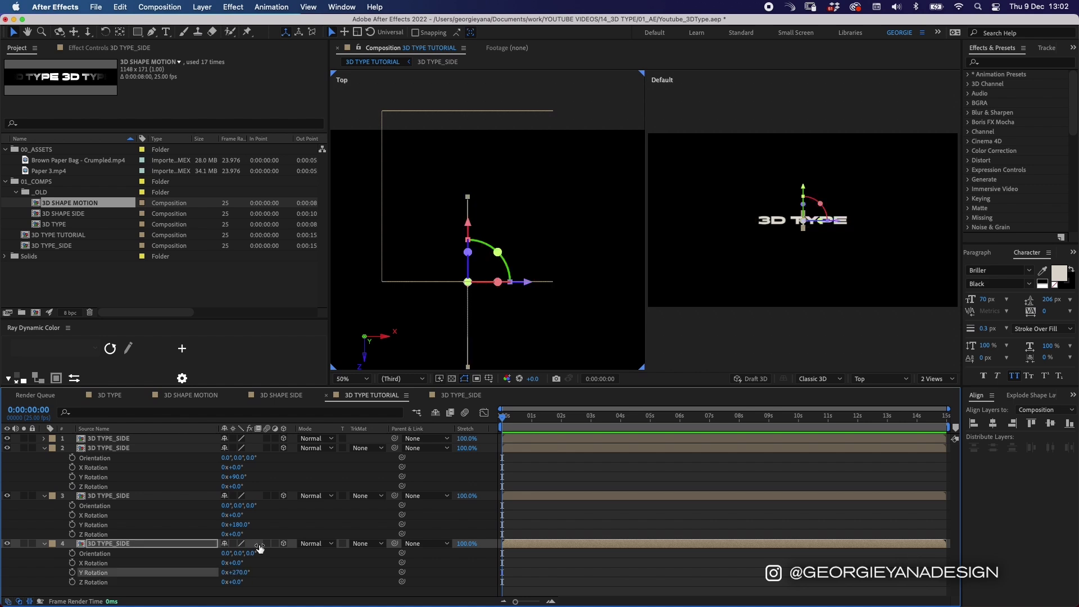
{"action": "left_click_drag", "start_coordinate": [528, 285], "coordinate": [612, 280]}
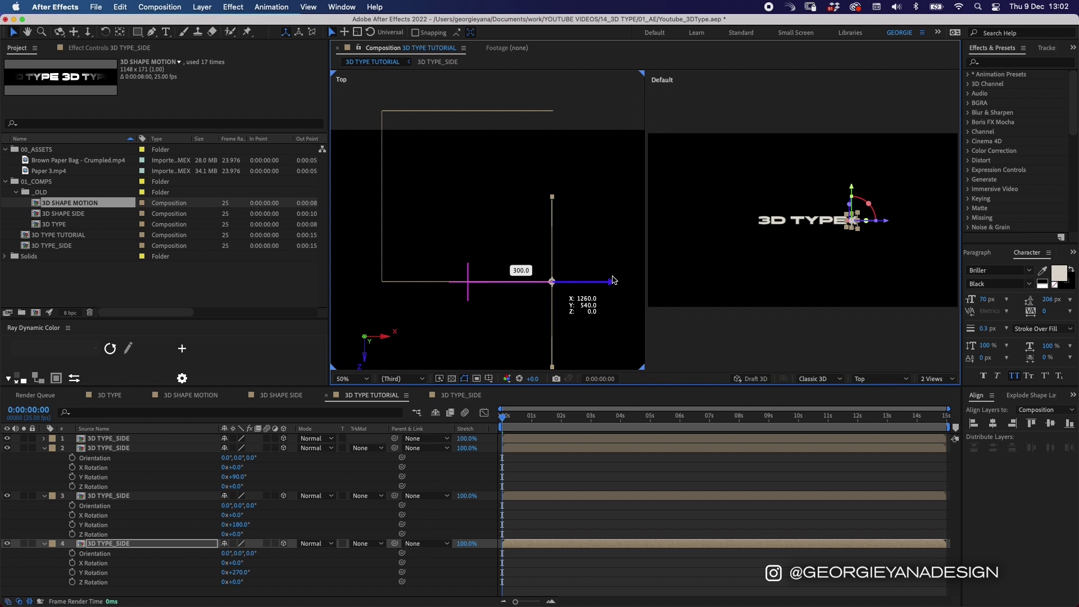
{"action": "left_click_drag", "start_coordinate": [553, 219], "coordinate": [553, 89]}
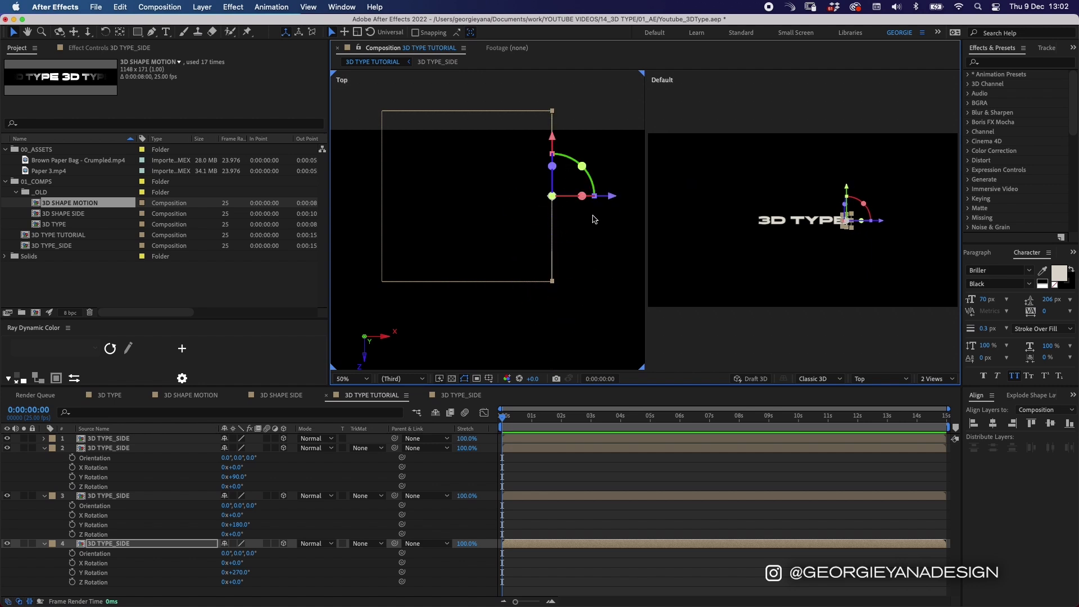
{"action": "left_click", "coordinate": [516, 112]}
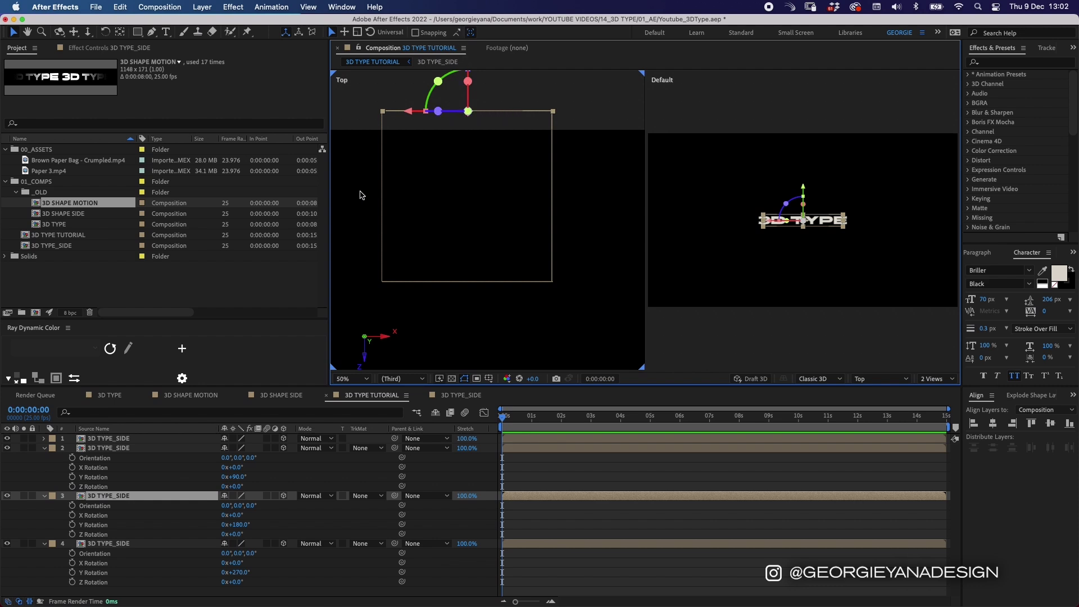
{"action": "left_click", "coordinate": [382, 195]}
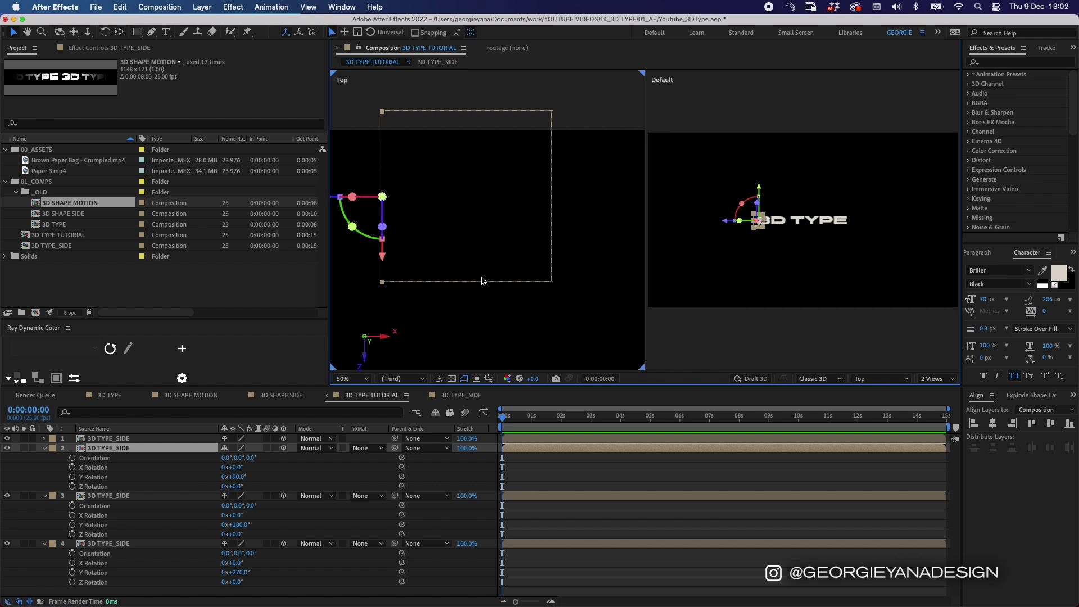
{"action": "left_click", "coordinate": [539, 477]}
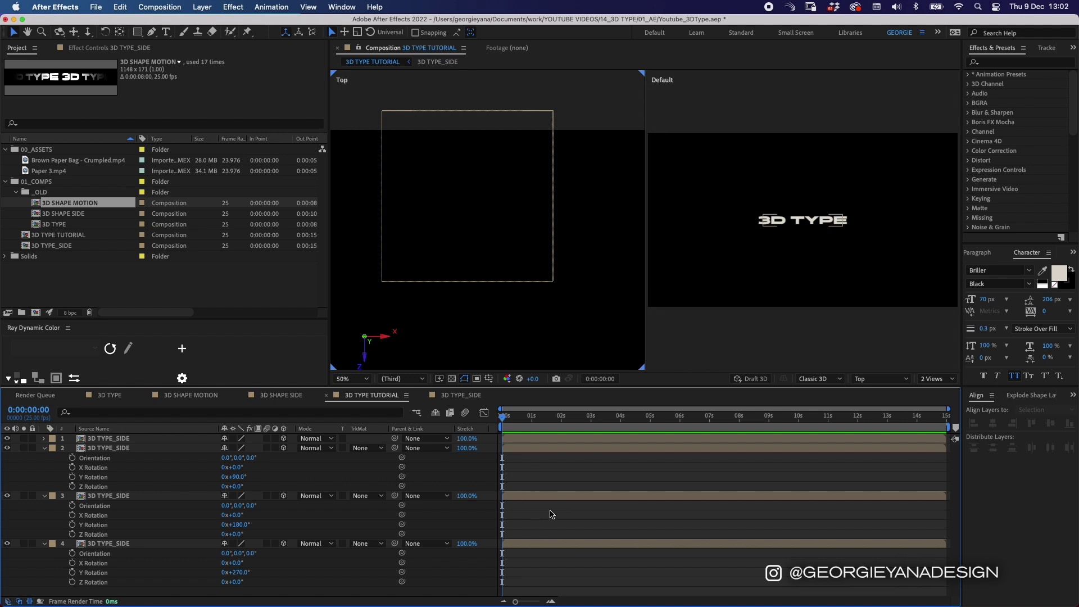
Collapse the layers' rotation properties, then add a null object to the 3D TYPE TUTORIAL composition and make it a 3D layer
{"action": "key", "text": "r"}
{"action": "right_click", "coordinate": [553, 501]}
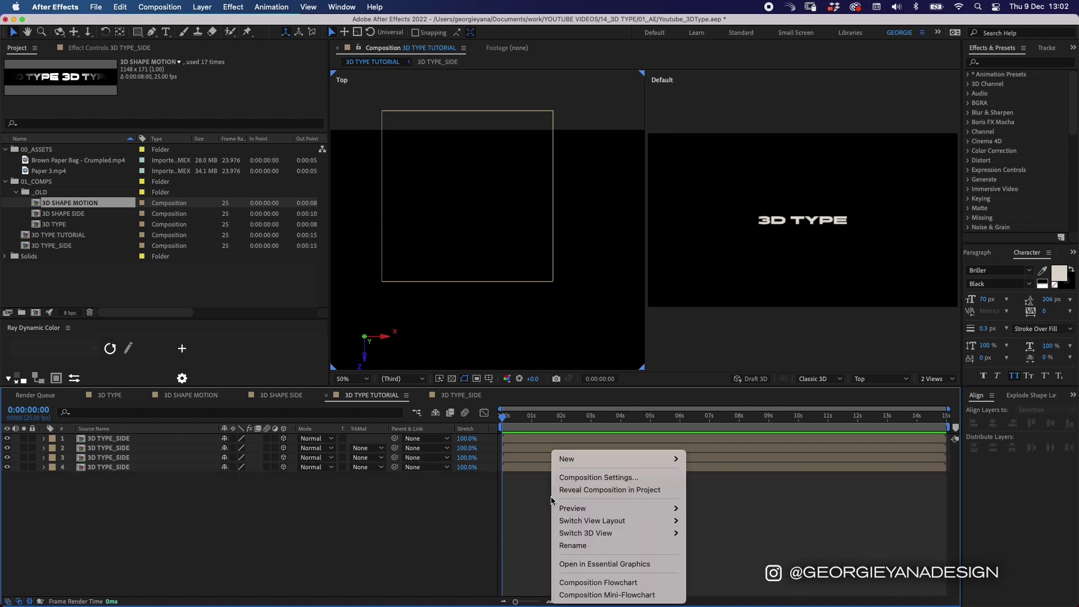
{"action": "mouse_move", "coordinate": [569, 461]}
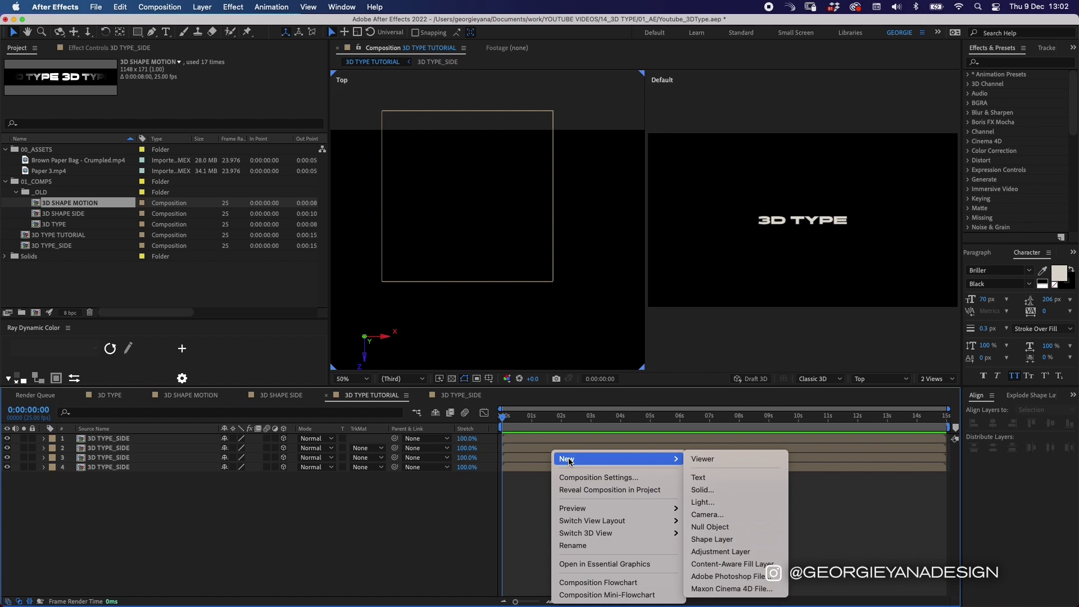
{"action": "left_click", "coordinate": [710, 526]}
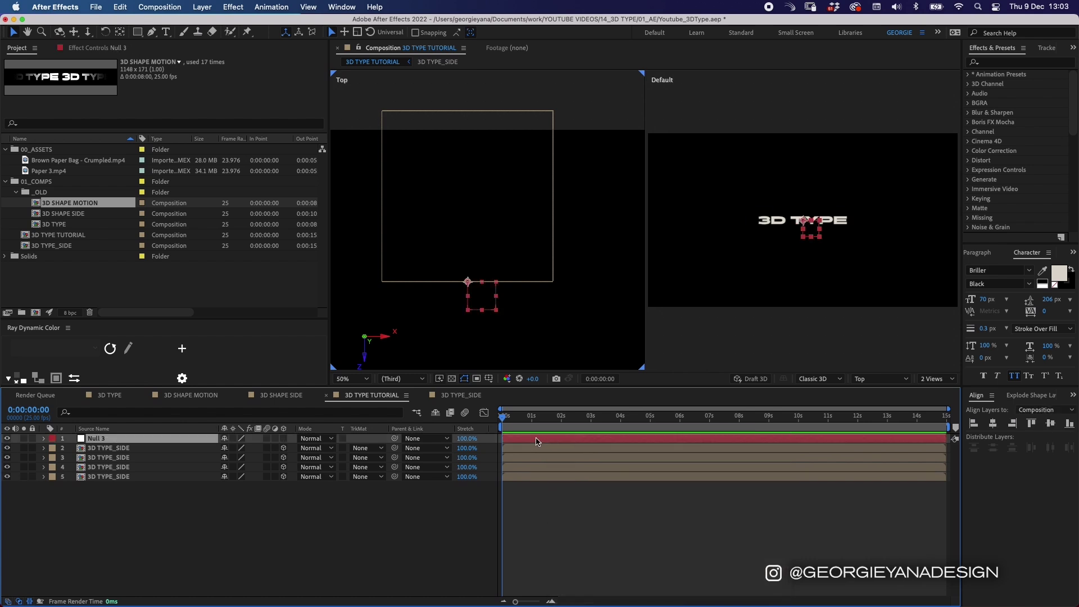
{"action": "left_click", "coordinate": [283, 438]}
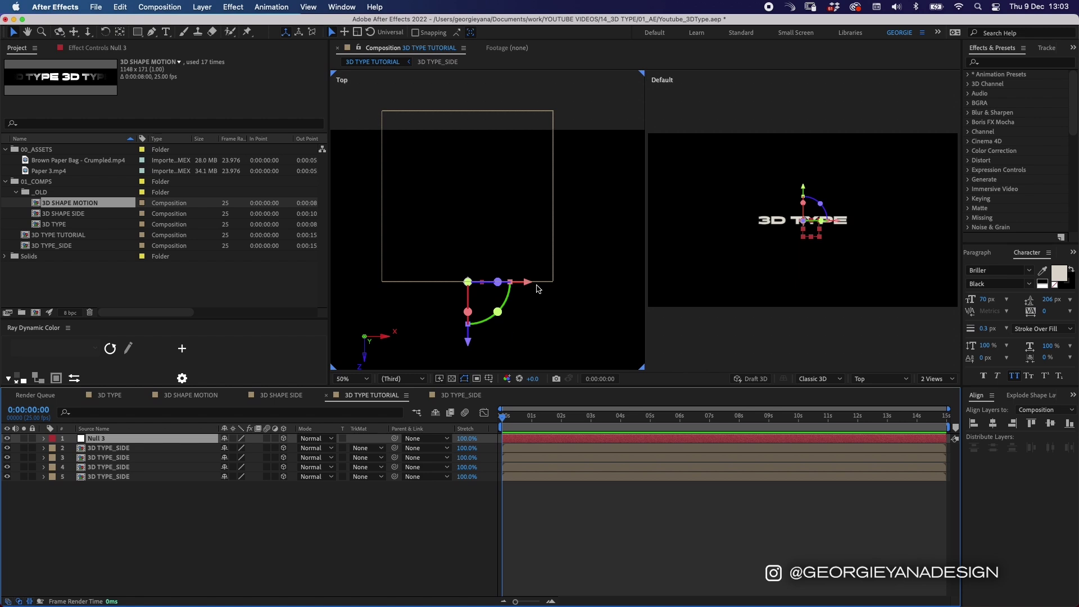
Check the width of the 3D TYPE_SIDE composition in its settings and leave them unchanged
{"action": "left_click", "coordinate": [538, 283]}
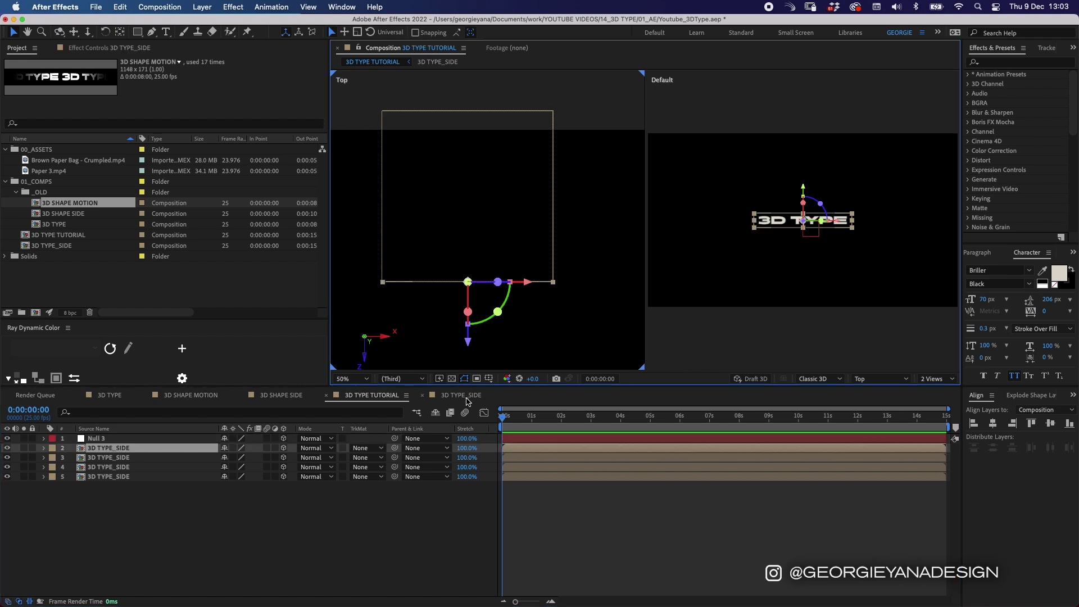
{"action": "left_click", "coordinate": [467, 395]}
{"action": "key", "text": "cmd+k"}
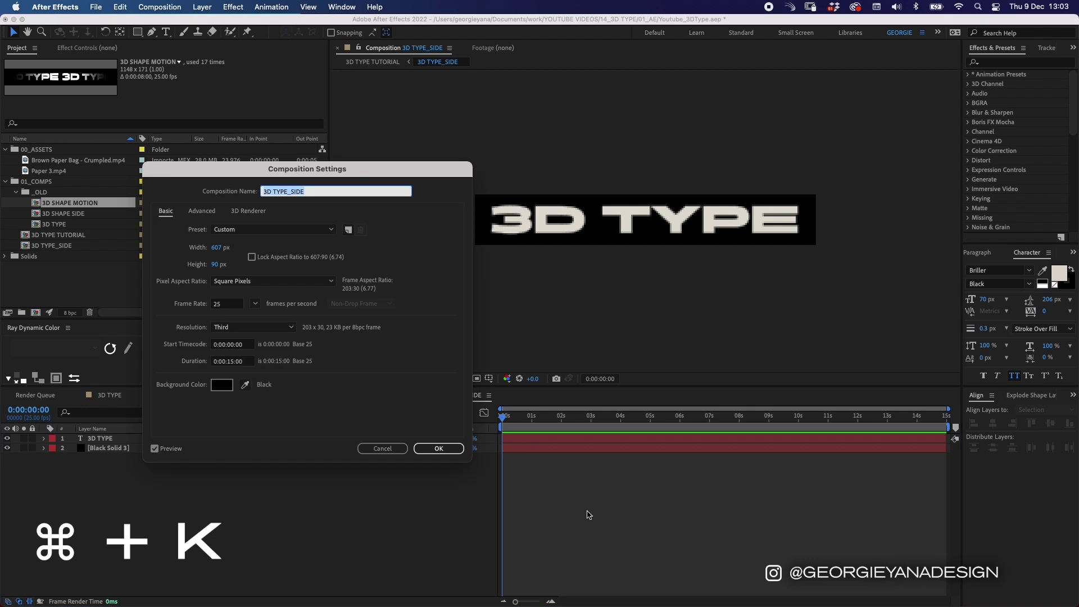
{"action": "left_click", "coordinate": [217, 248]}
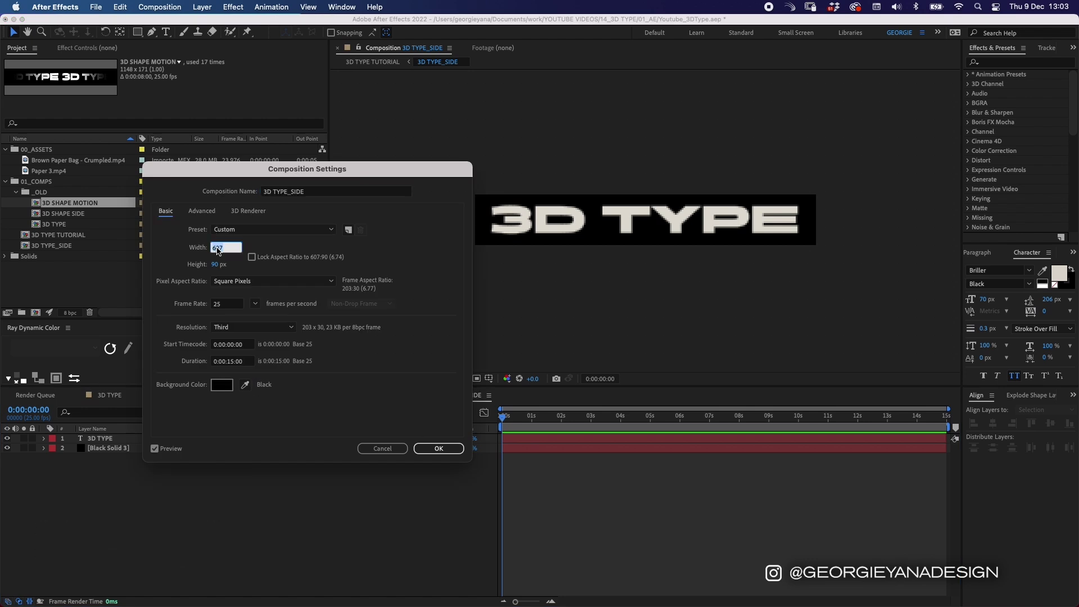
{"action": "left_click", "coordinate": [384, 449]}
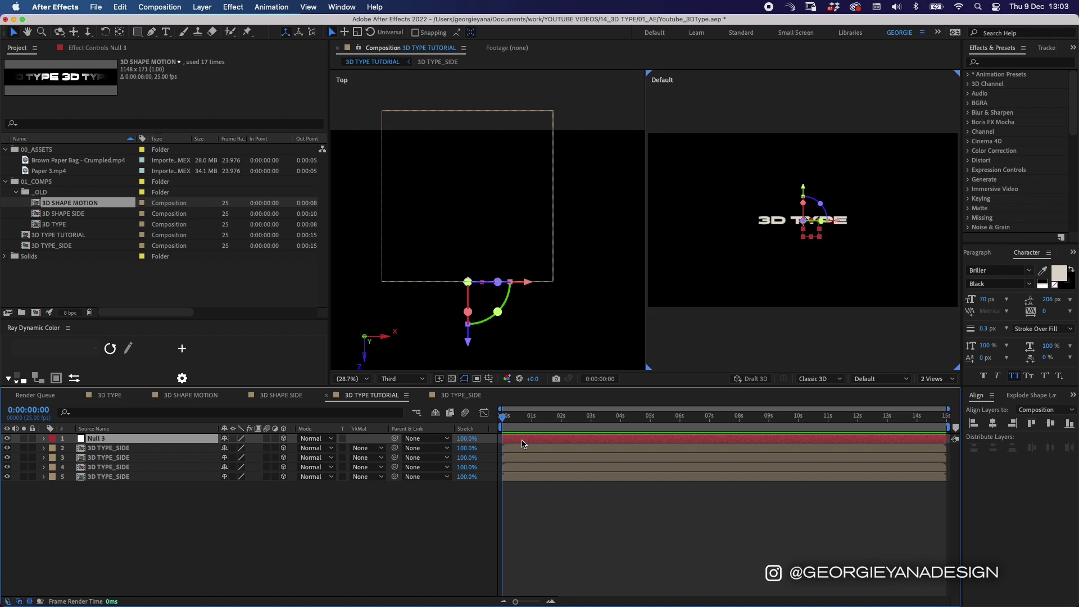
Set the null's Z position to 303.5 to centre it within the four sides
{"action": "key", "text": "p"}
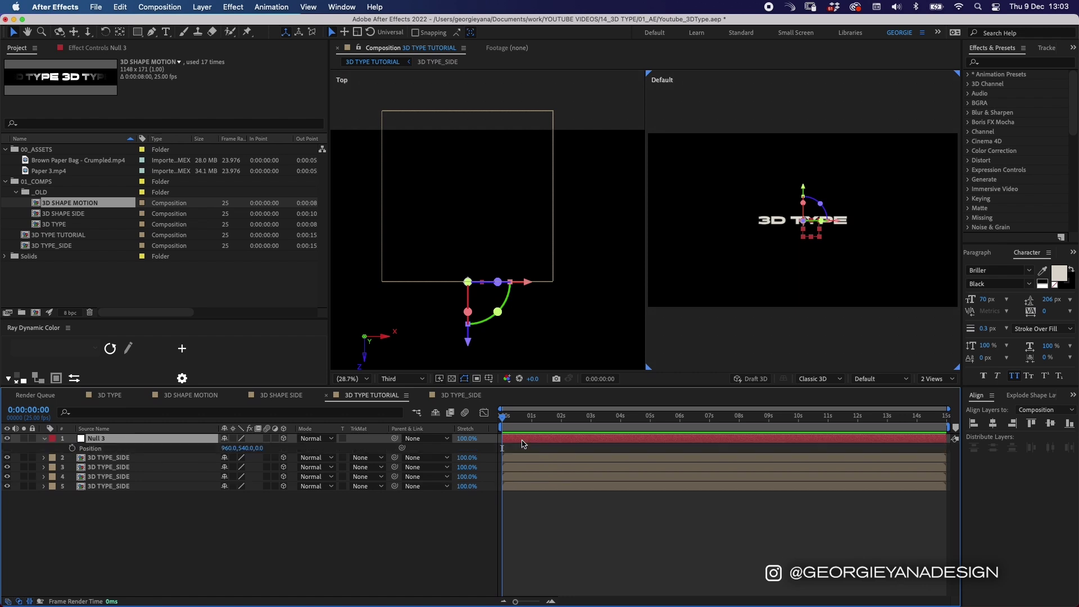
{"action": "left_click", "coordinate": [259, 449]}
{"action": "key", "text": "Return"}
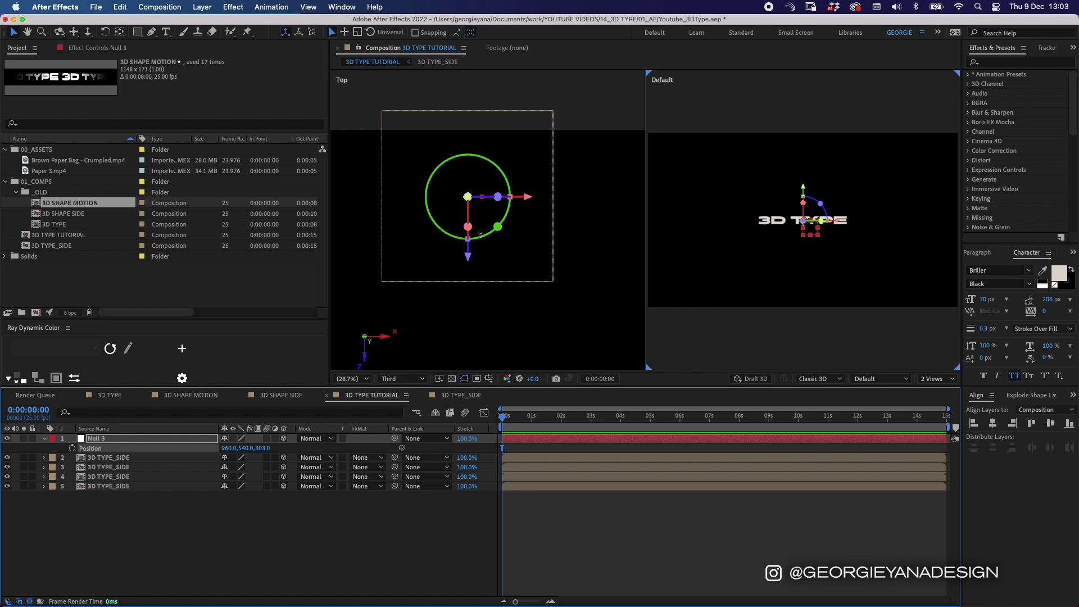
{"action": "left_click", "coordinate": [263, 448]}
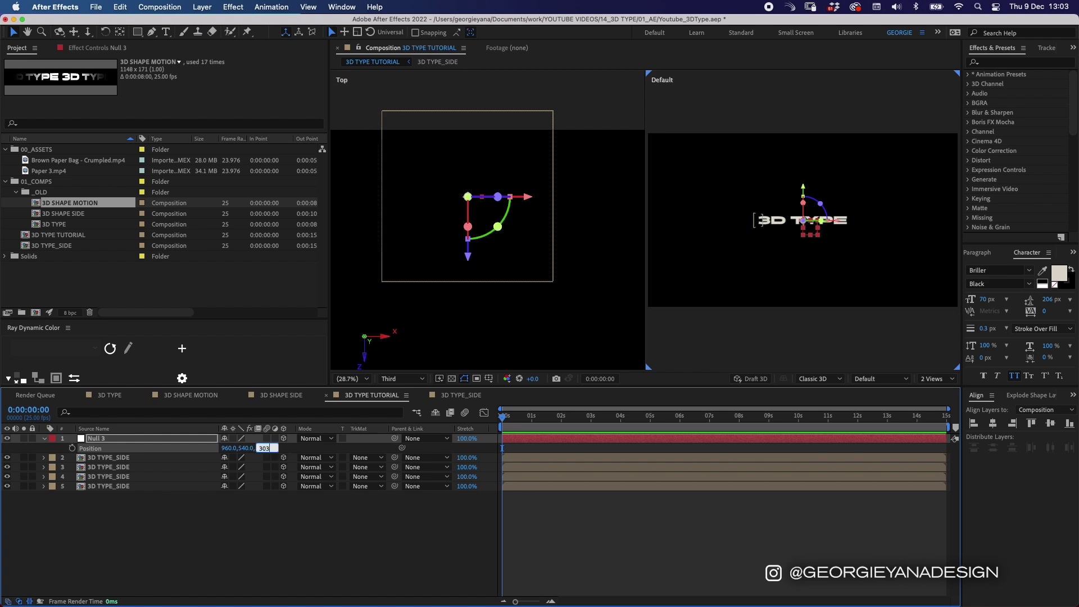
{"action": "type", "text": ".5"}
{"action": "key", "text": "Return"}
{"action": "left_click", "coordinate": [519, 438]}
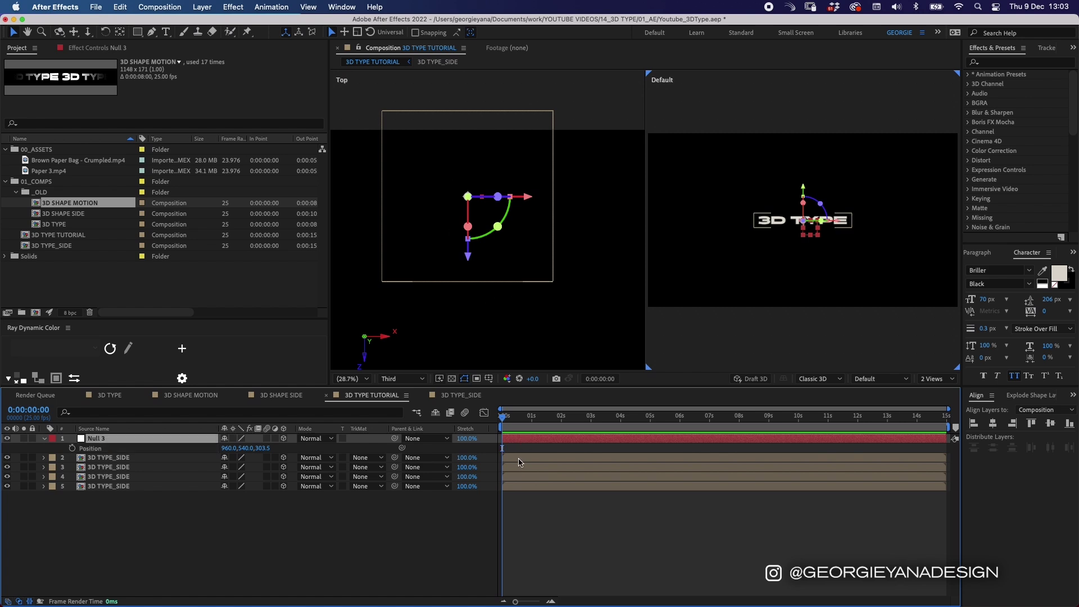
Parent all four 3D TYPE_SIDE layers to Null 3
{"action": "left_click", "coordinate": [518, 458]}
{"action": "left_click", "coordinate": [525, 486], "text": "shift"}
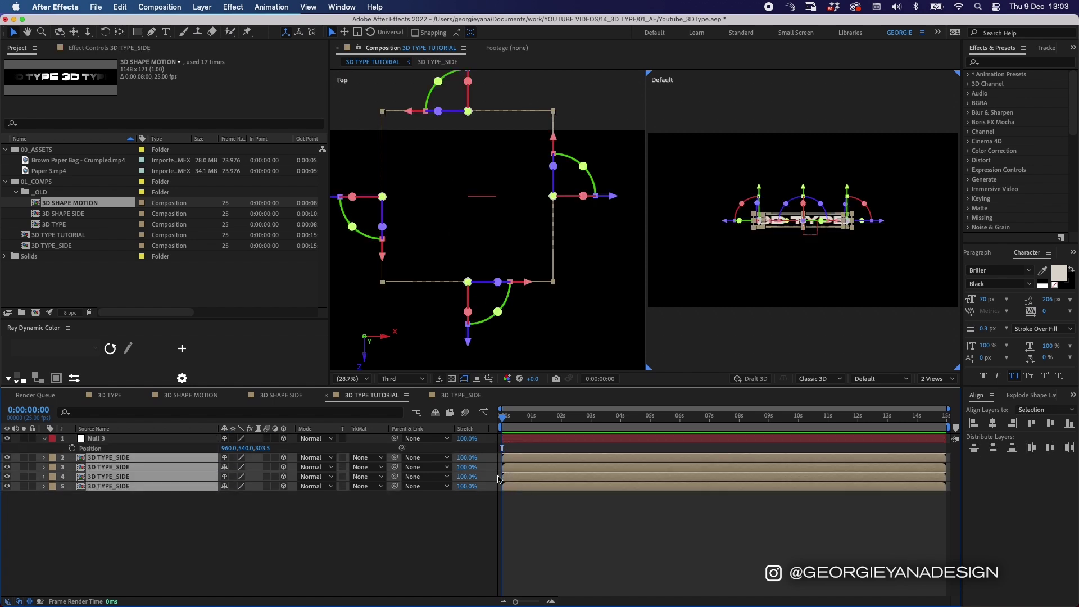
{"action": "left_click_drag", "start_coordinate": [395, 457], "coordinate": [530, 441]}
{"action": "left_click", "coordinate": [530, 440]}
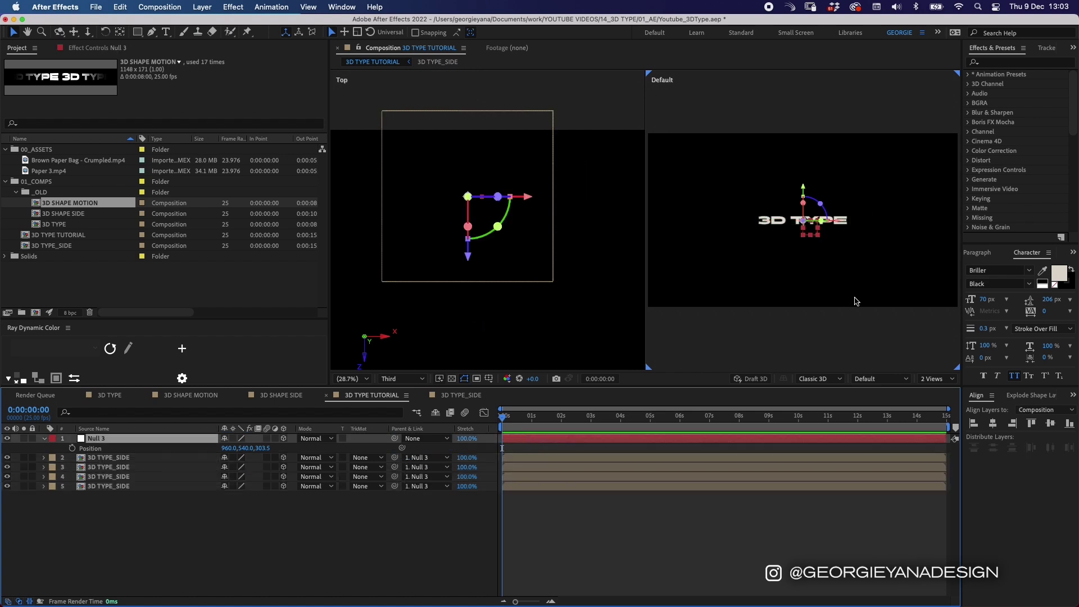
Switch the composition viewer to a single Active Camera view
{"action": "left_click", "coordinate": [821, 352]}
{"action": "left_click", "coordinate": [928, 381]}
{"action": "left_click", "coordinate": [935, 391]}
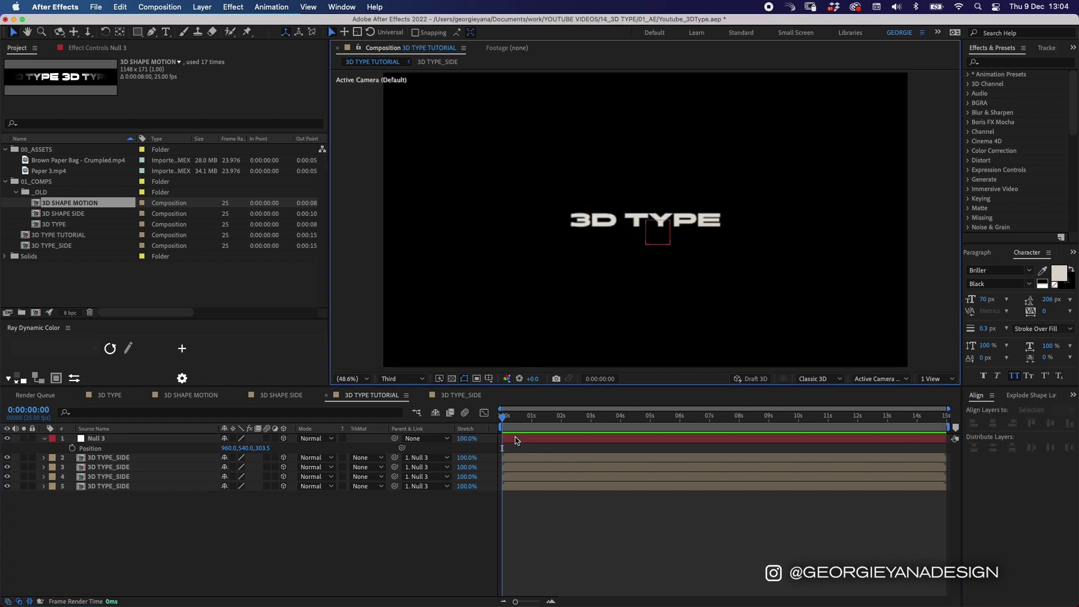
Set Null 3's Y Rotation to 45° and keyframe it at the start of the timeline
{"action": "left_click", "coordinate": [113, 438]}
{"action": "key", "text": "r"}
{"action": "left_click_drag", "start_coordinate": [233, 467], "coordinate": [357, 452]}
{"action": "key", "text": "super+z"}
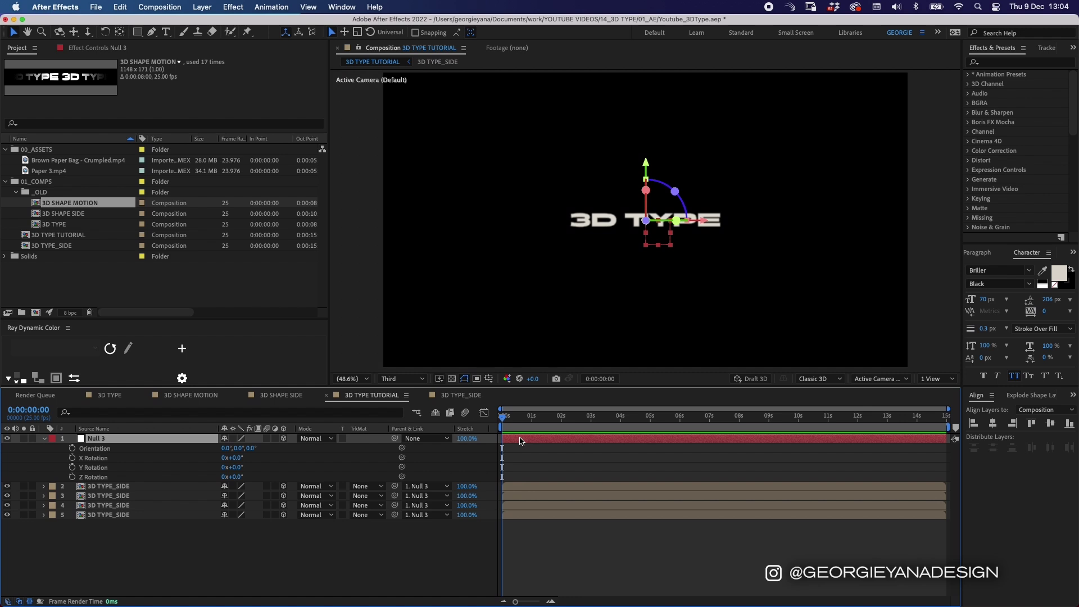
{"action": "left_click", "coordinate": [236, 467]}
{"action": "type", "text": "45"}
{"action": "key", "text": "Return"}
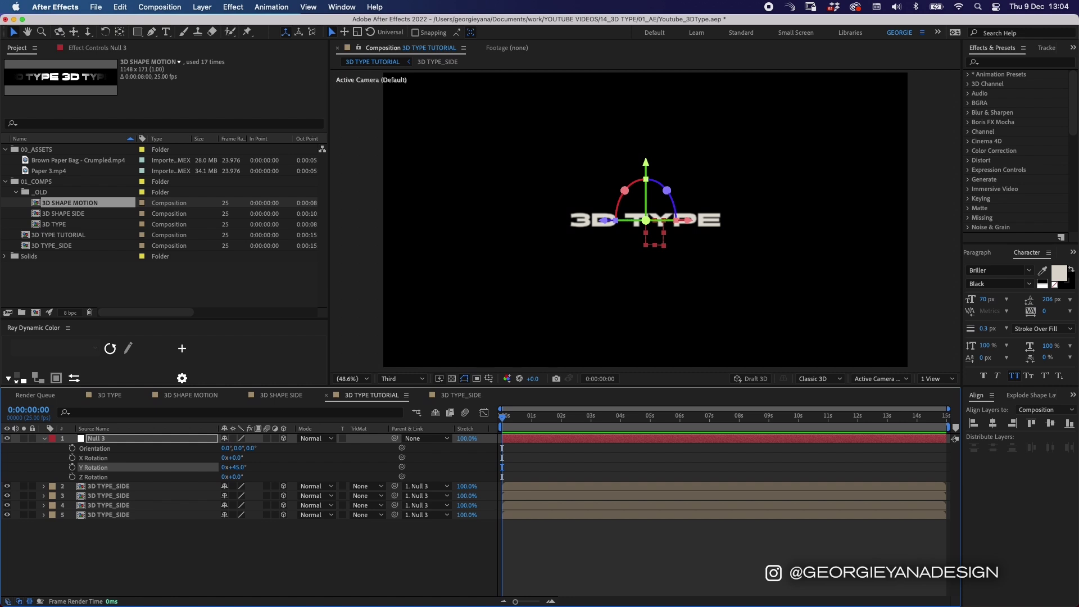
{"action": "left_click", "coordinate": [72, 467]}
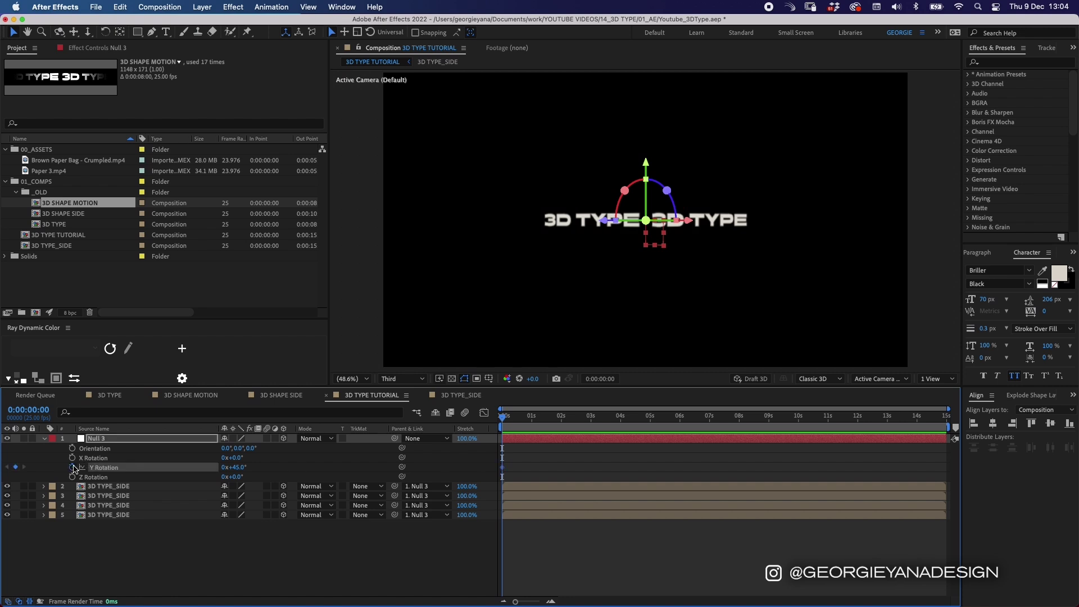
Add a Y Rotation keyframe of 1x+45° on Null 3 at 0:00:08:01, end the work area there and preview the spin
{"action": "left_click", "coordinate": [663, 418]}
{"action": "left_click_drag", "start_coordinate": [664, 419], "coordinate": [739, 418]}
{"action": "left_click", "coordinate": [237, 467]}
{"action": "key", "text": "Return"}
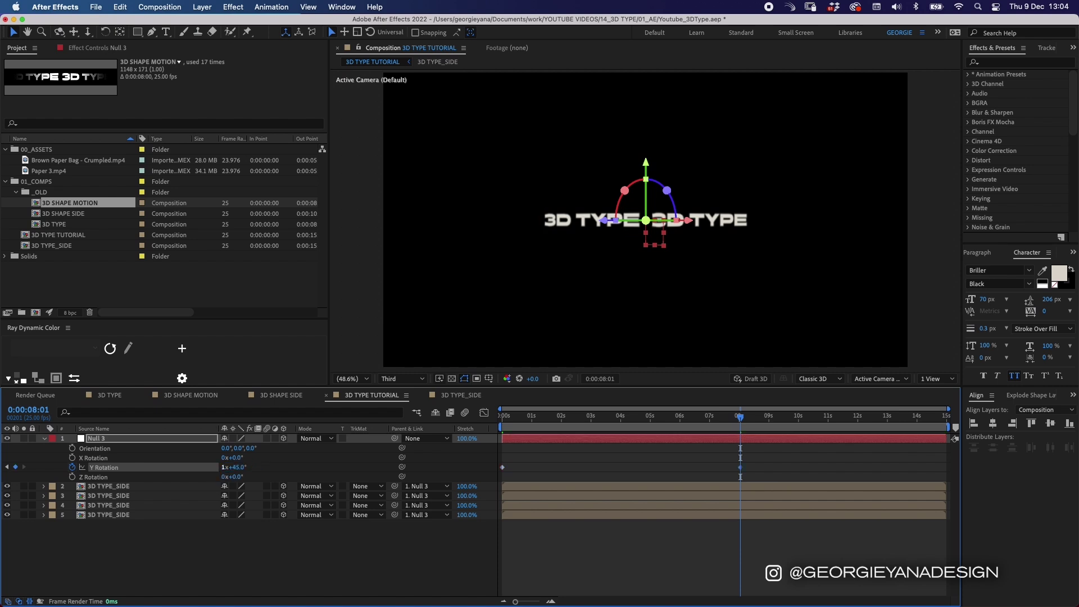
{"action": "key", "text": "n"}
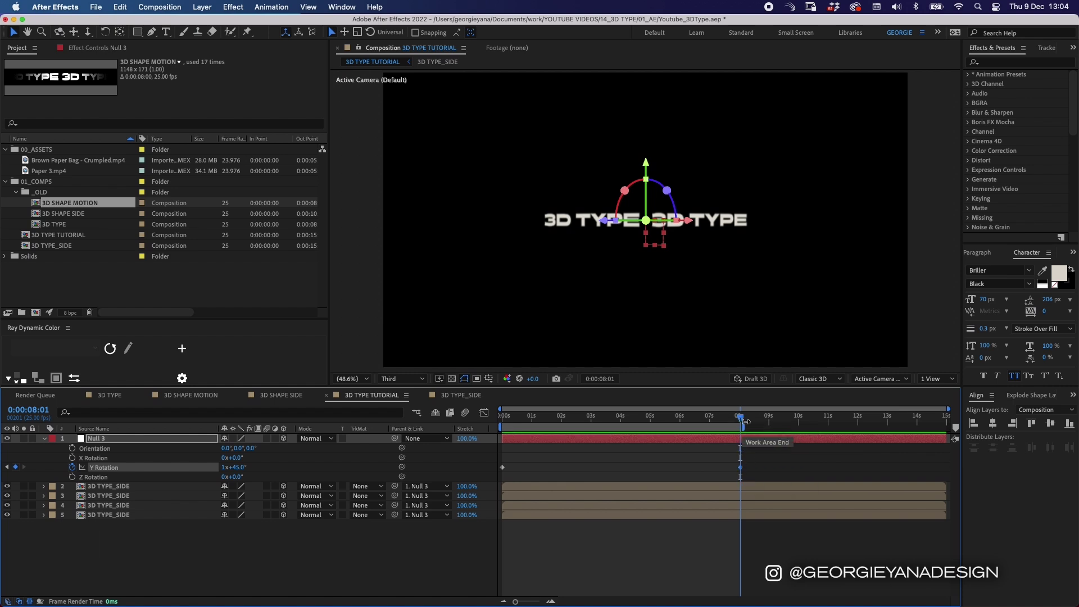
{"action": "key", "text": "space"}
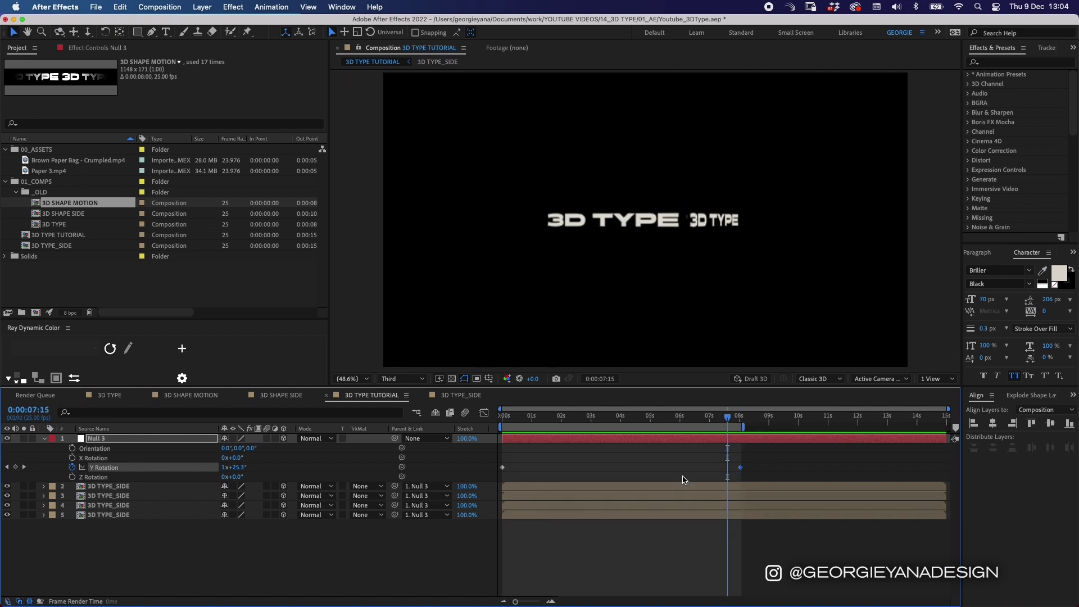
Trim the end of every layer in the composition to 0:00:08:01
{"action": "left_click", "coordinate": [758, 440]}
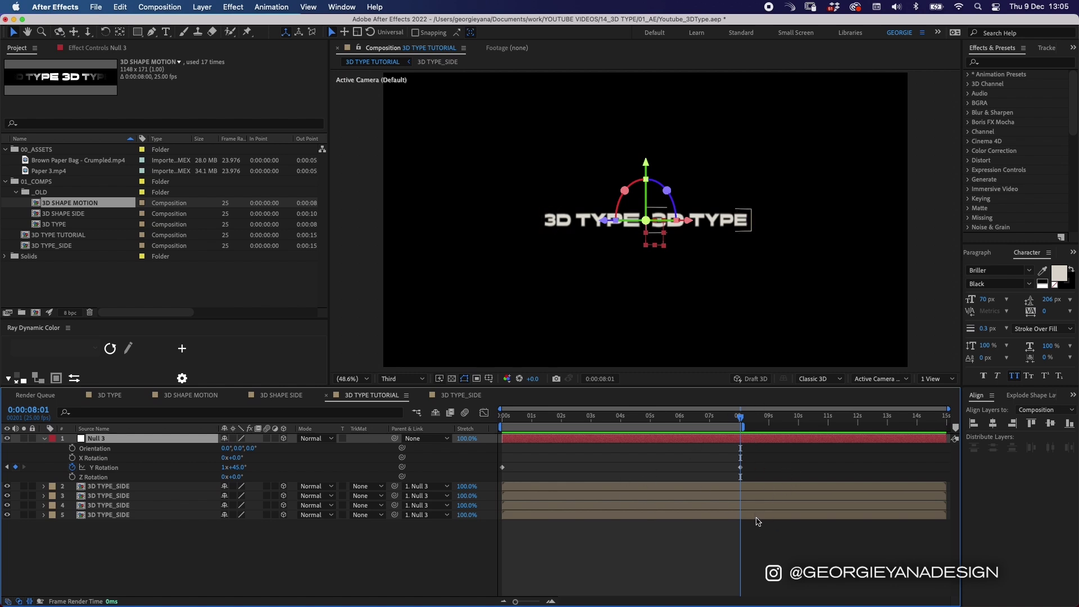
{"action": "key", "text": "super+a"}
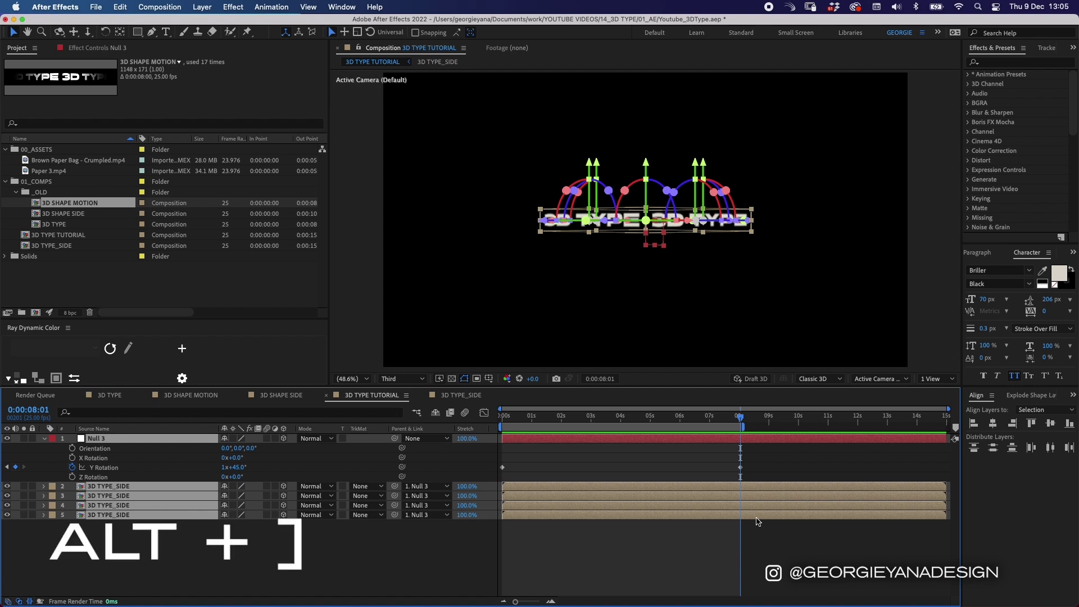
{"action": "key", "text": "alt+]"}
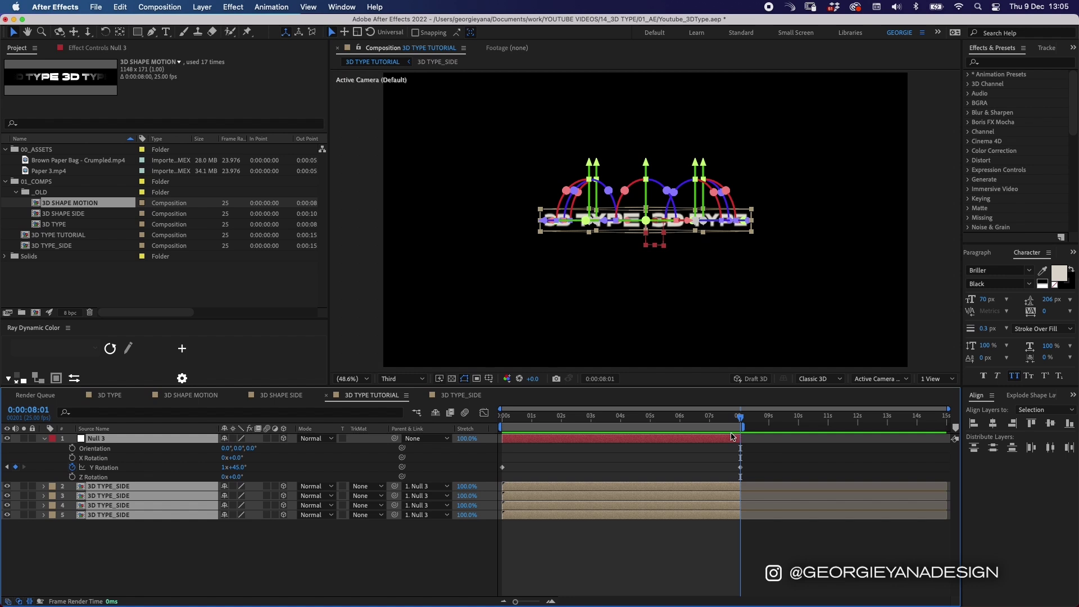
Collapse the layer properties and pre-compose all the layers into a new composition named 3D TYPE MOTION
{"action": "key", "text": "r"}
{"action": "key", "text": "super+shift+c"}
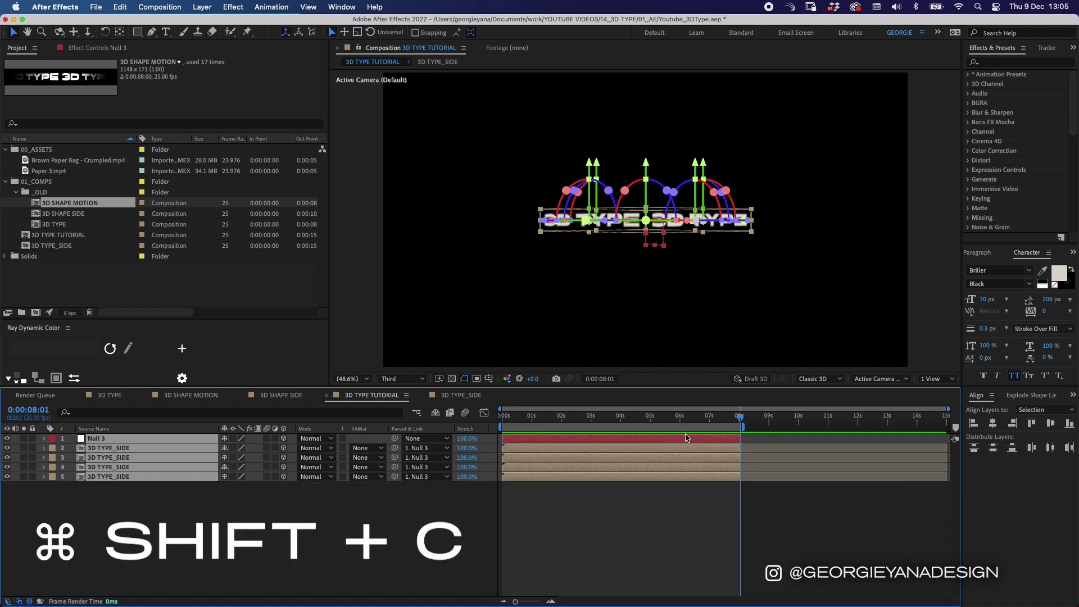
{"action": "left_click", "coordinate": [418, 357]}
{"action": "key", "text": "super+a"}
{"action": "type", "text": "3"}
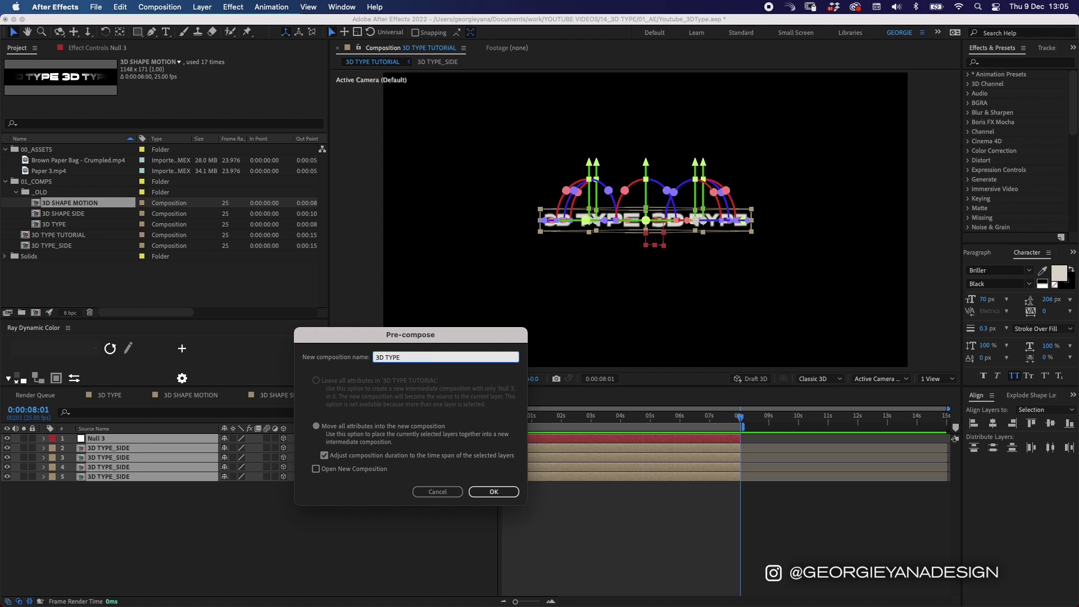
{"action": "type", "text": "D TYPE MOTION"}
{"action": "key", "text": "Return"}
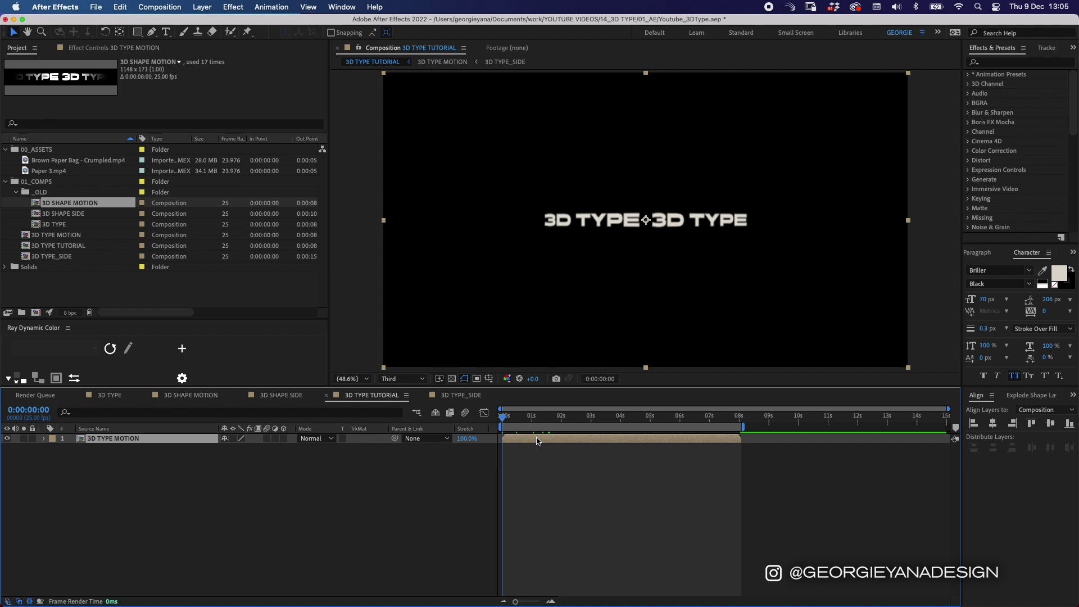
Crop the 3D TYPE MOTION composition to a region of about 782 x 100 px around the text and set the preview resolution to Full
{"action": "double_click", "coordinate": [537, 440]}
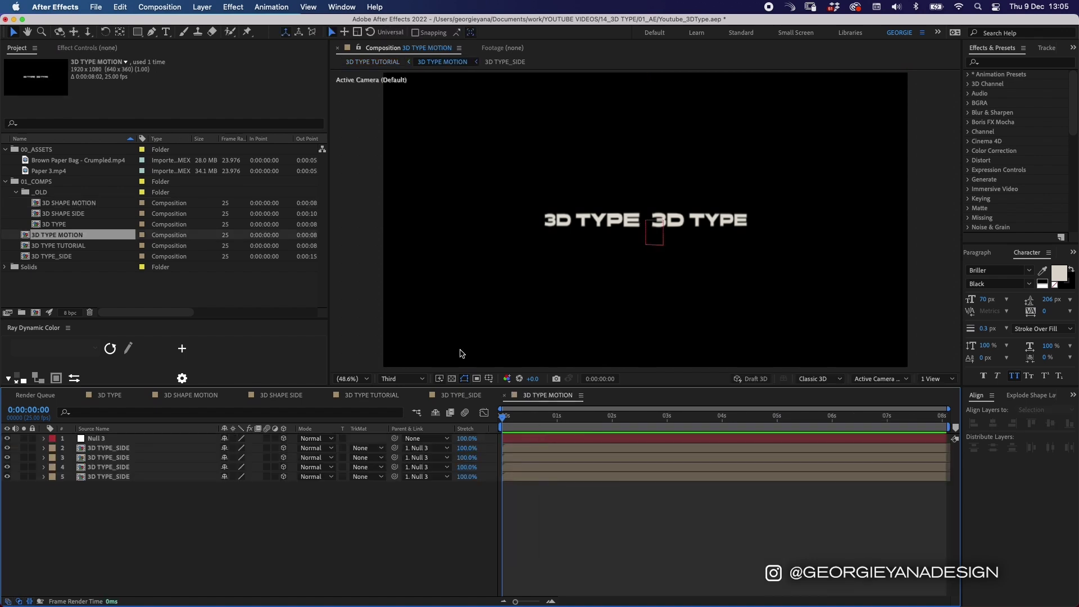
{"action": "left_click", "coordinate": [476, 378]}
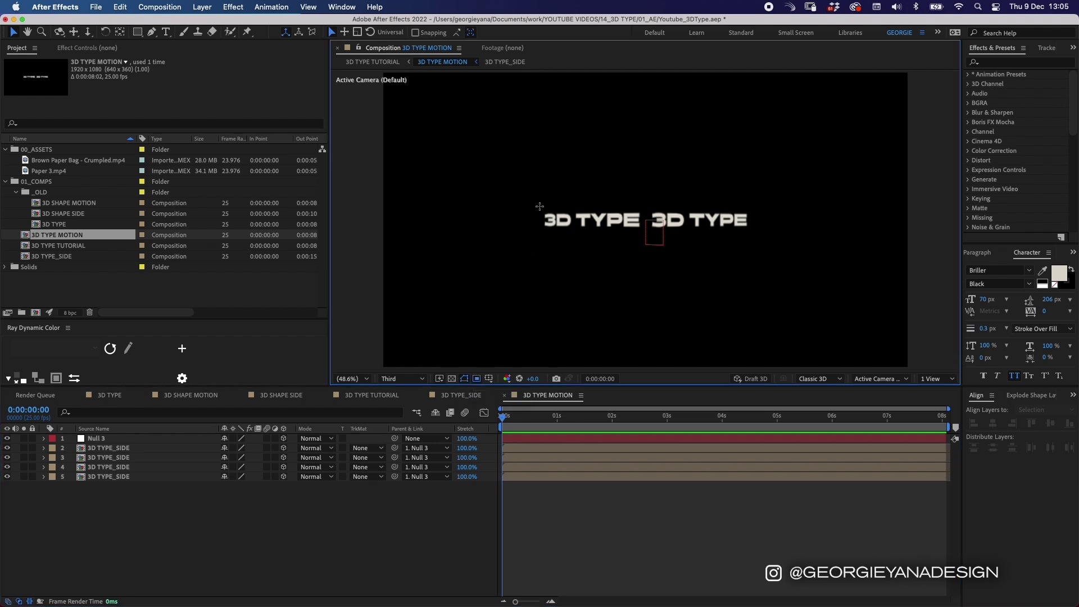
{"action": "left_click_drag", "start_coordinate": [538, 205], "coordinate": [754, 236]}
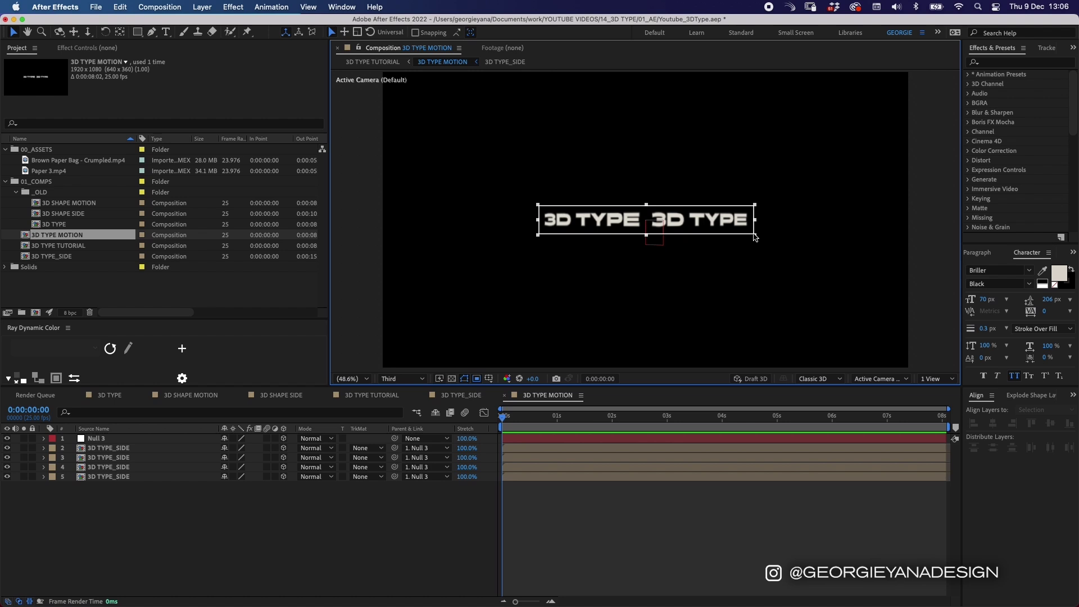
{"action": "left_click", "coordinate": [163, 7]}
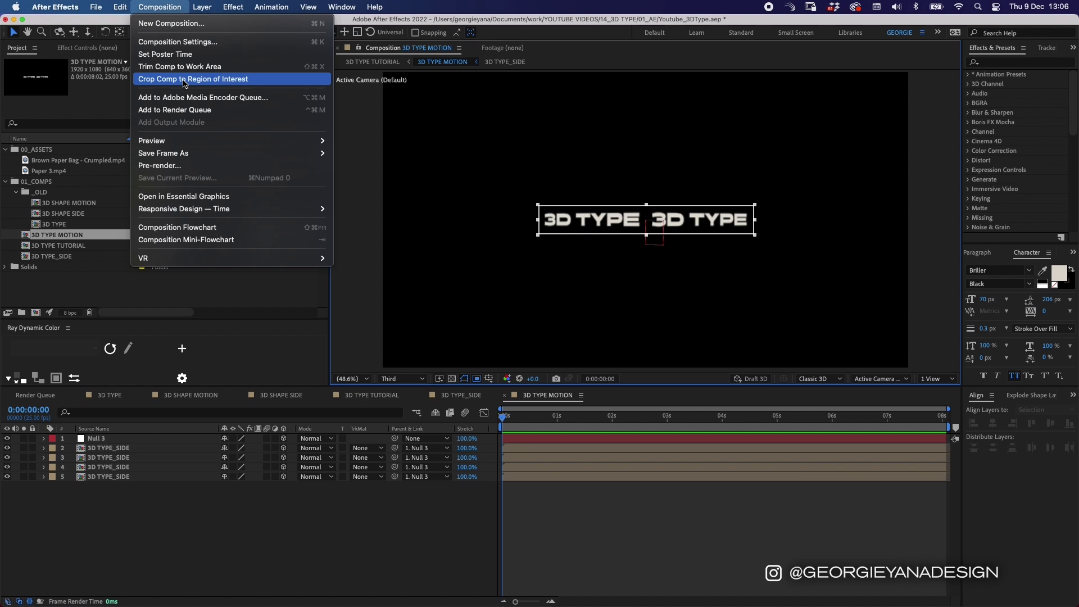
{"action": "left_click", "coordinate": [261, 81]}
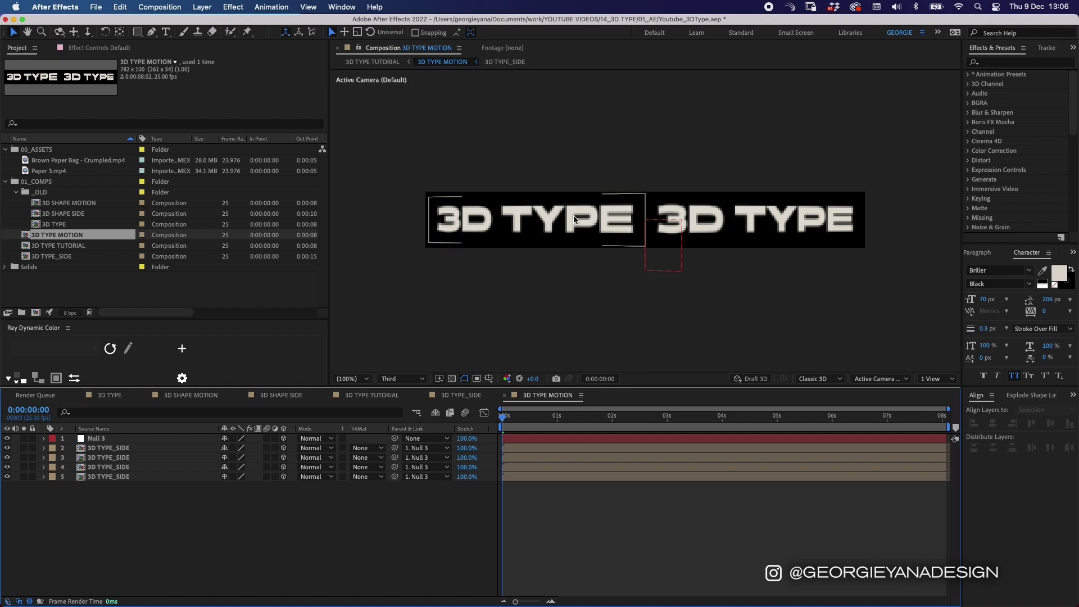
{"action": "left_click", "coordinate": [403, 378]}
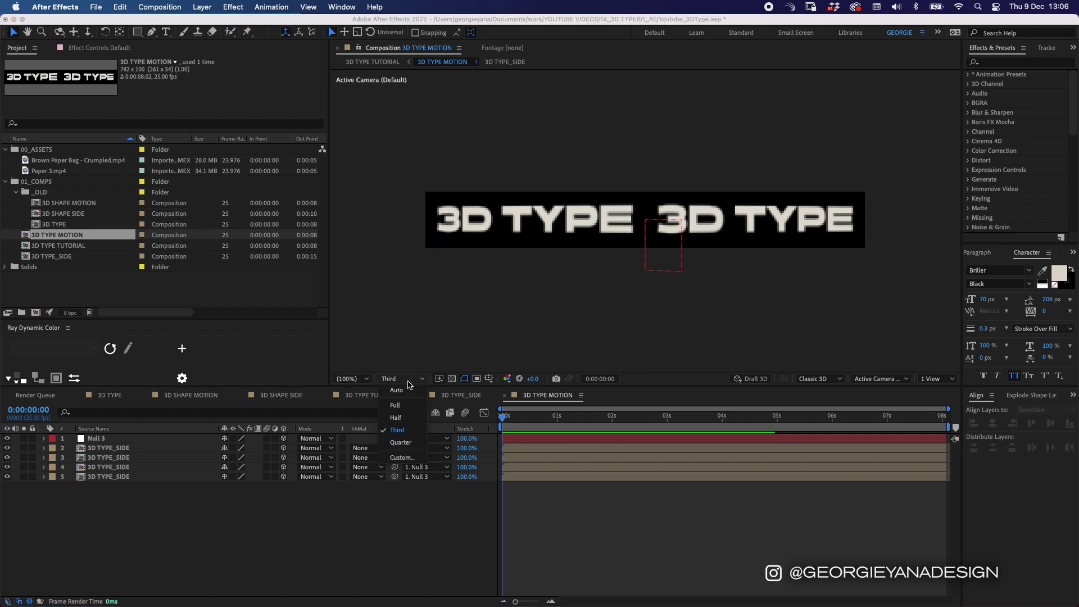
{"action": "left_click", "coordinate": [396, 405]}
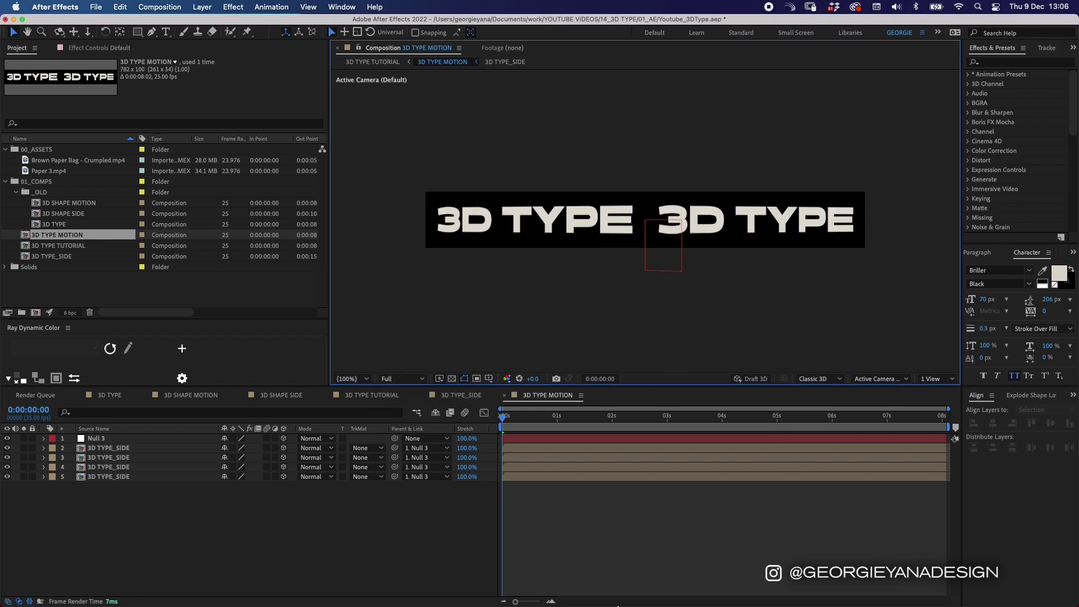
Add a spot light to the 3D TYPE MOTION composition with intensity 200% and radius 600
{"action": "left_click", "coordinate": [585, 539]}
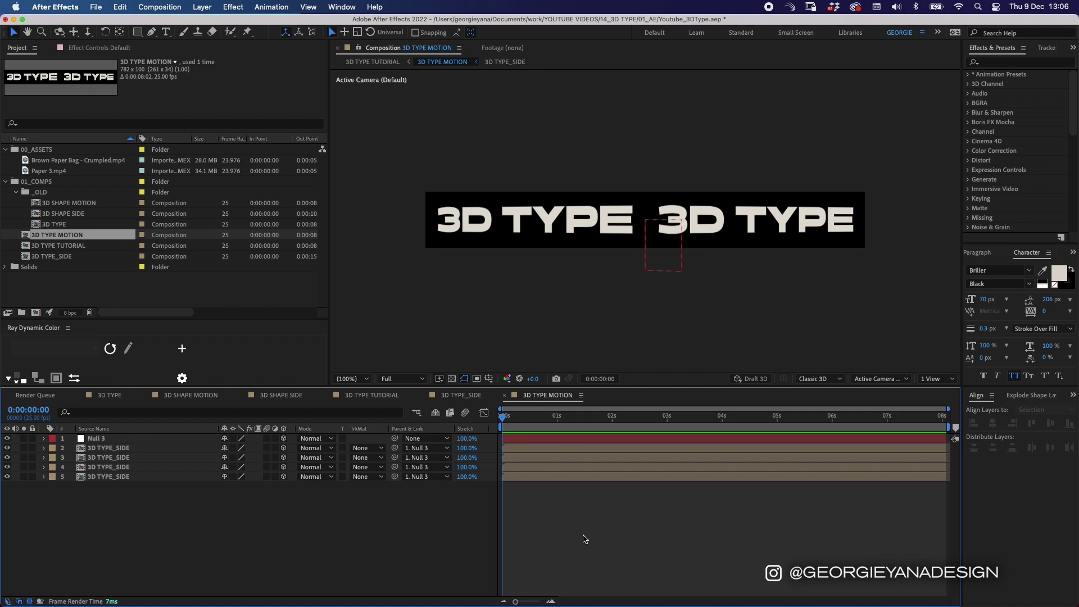
{"action": "right_click", "coordinate": [584, 538]}
{"action": "mouse_move", "coordinate": [613, 459]}
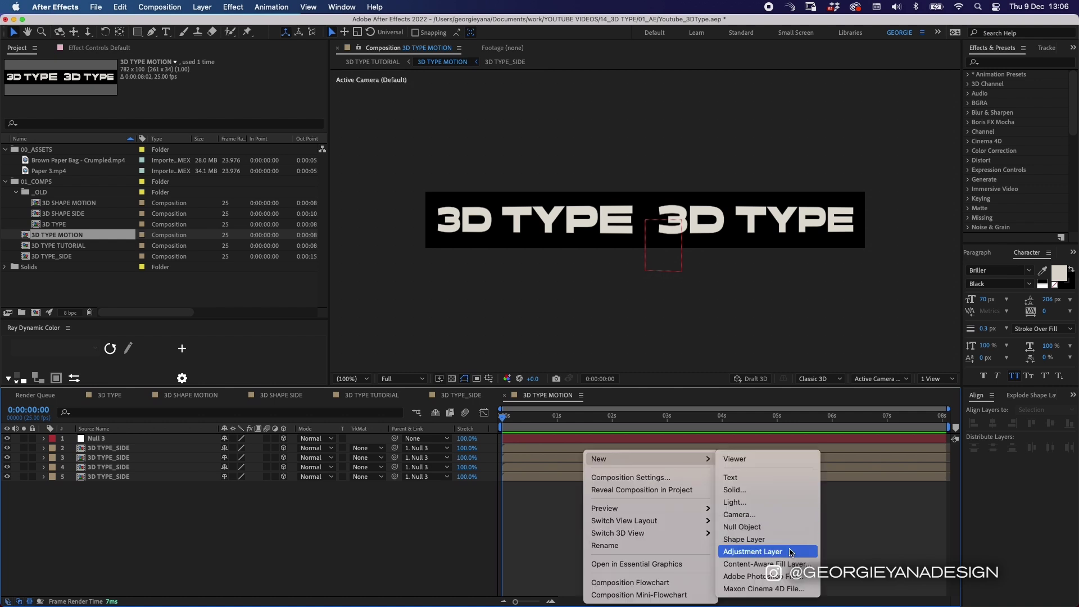
{"action": "left_click", "coordinate": [761, 501]}
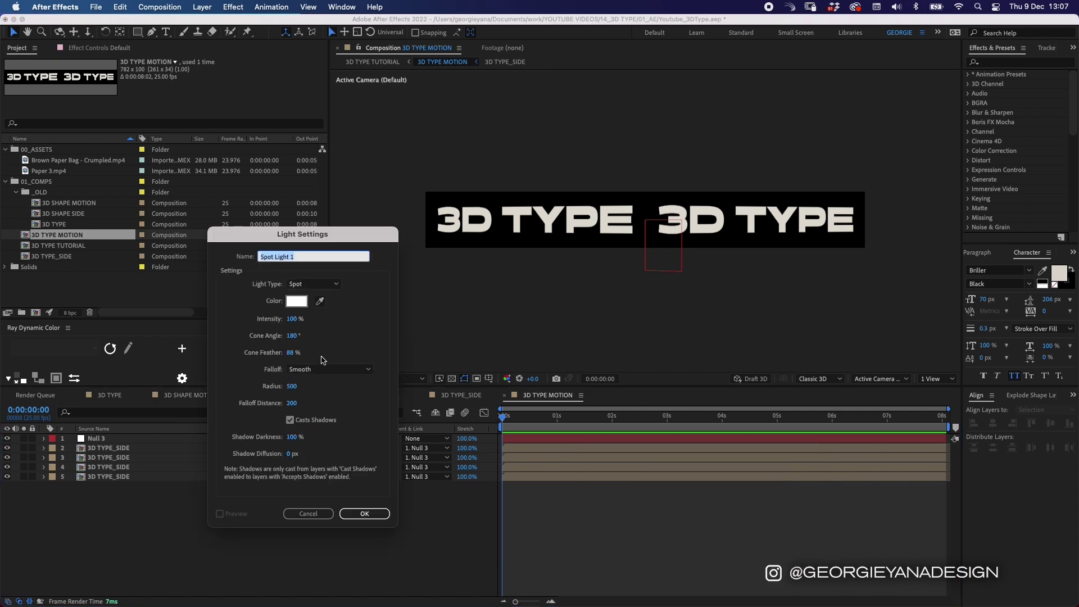
{"action": "left_click", "coordinate": [292, 319]}
{"action": "type", "text": "2"}
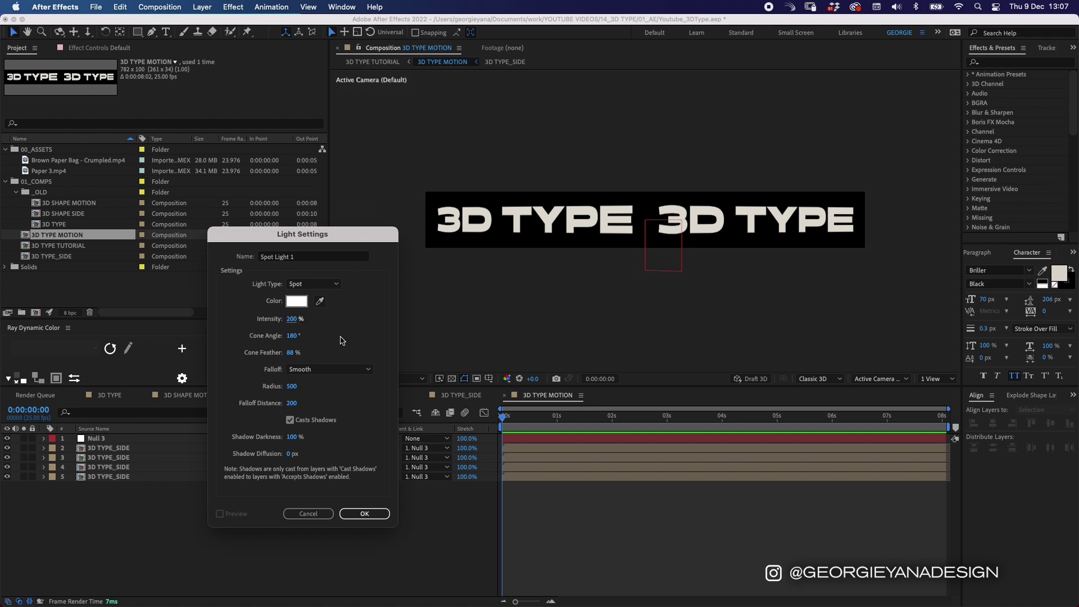
{"action": "key", "text": "Tab"}
{"action": "left_click", "coordinate": [349, 344]}
{"action": "left_click", "coordinate": [292, 386]}
{"action": "type", "text": "600"}
{"action": "left_click", "coordinate": [339, 403]}
{"action": "left_click", "coordinate": [360, 514]}
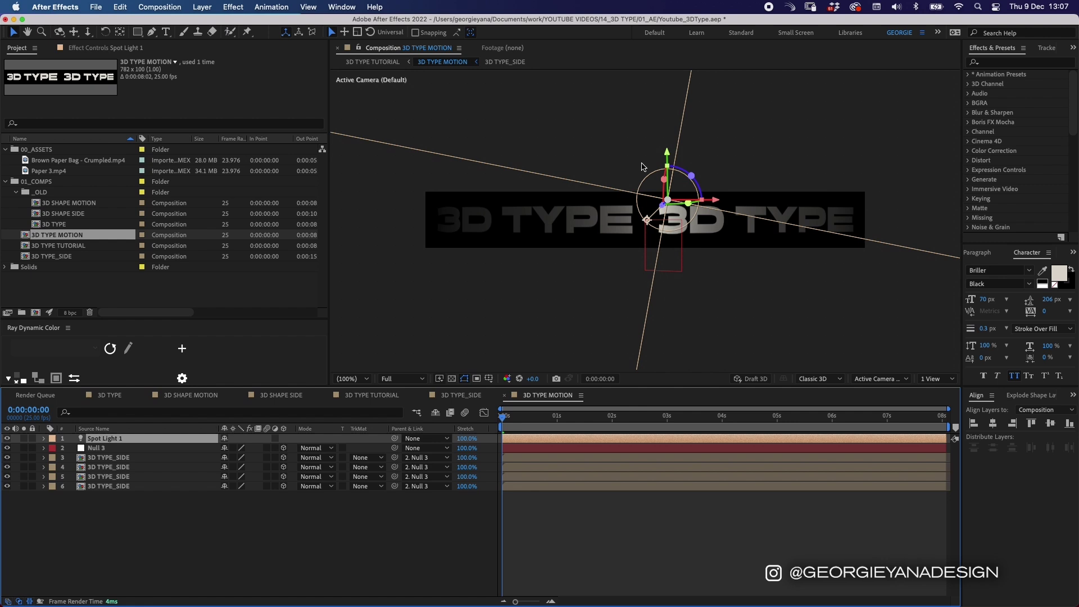
Using a two-view layout, centre Spot Light 1 at about 382, 17, -286 with its point of interest at about 388, 50, 8
{"action": "left_click", "coordinate": [933, 378]}
{"action": "left_click", "coordinate": [949, 388]}
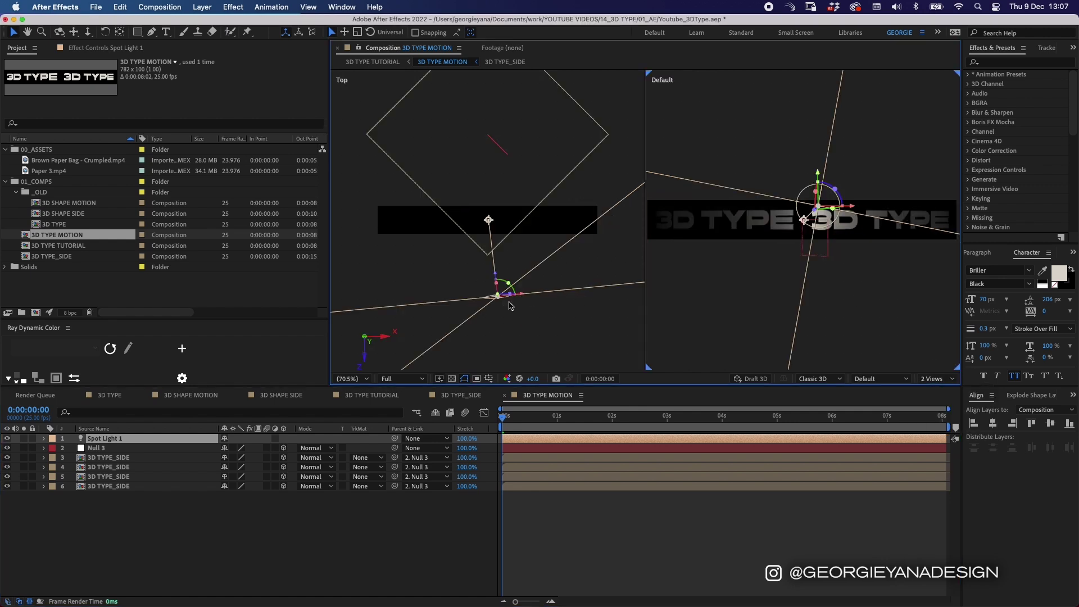
{"action": "left_click", "coordinate": [495, 229]}
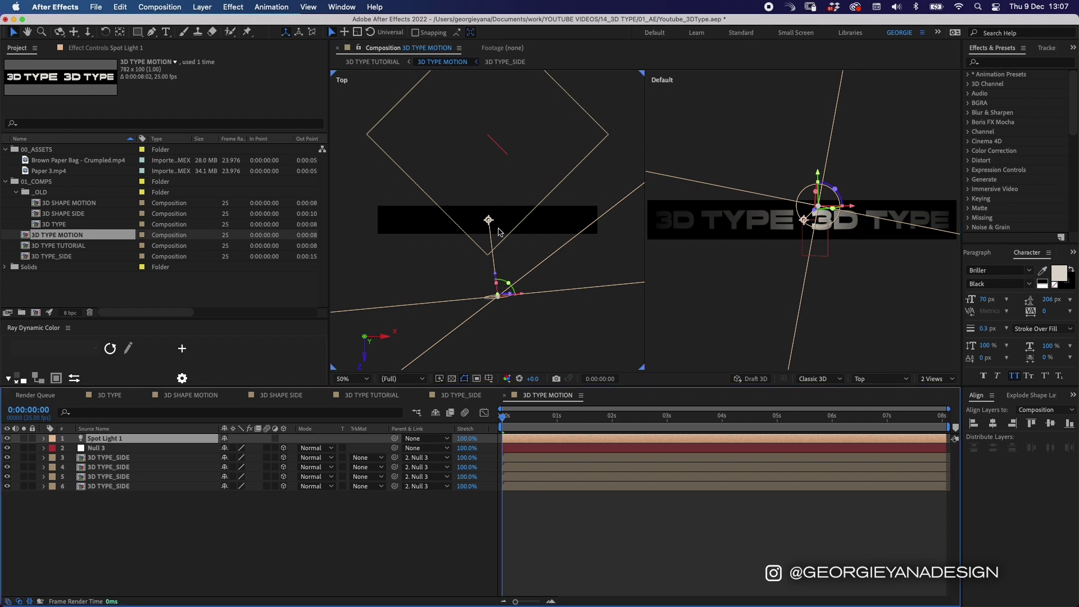
{"action": "mouse_move", "coordinate": [488, 220]}
{"action": "left_mouse_down"}
{"action": "mouse_move", "coordinate": [489, 256]}
{"action": "mouse_move", "coordinate": [483, 237]}
{"action": "left_mouse_up"}
{"action": "left_click", "coordinate": [109, 440]}
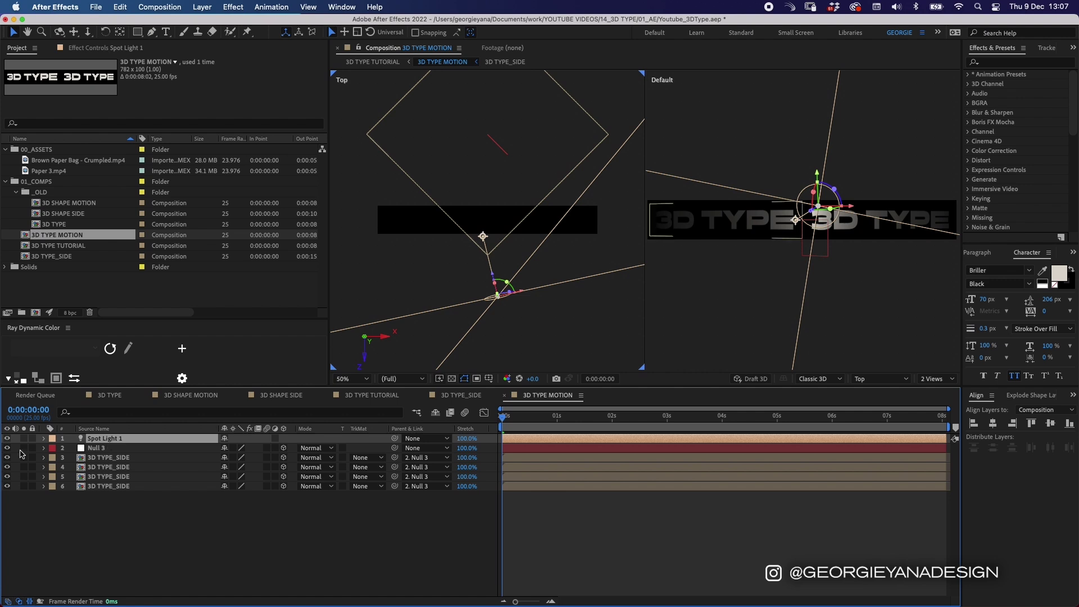
{"action": "left_click", "coordinate": [44, 438]}
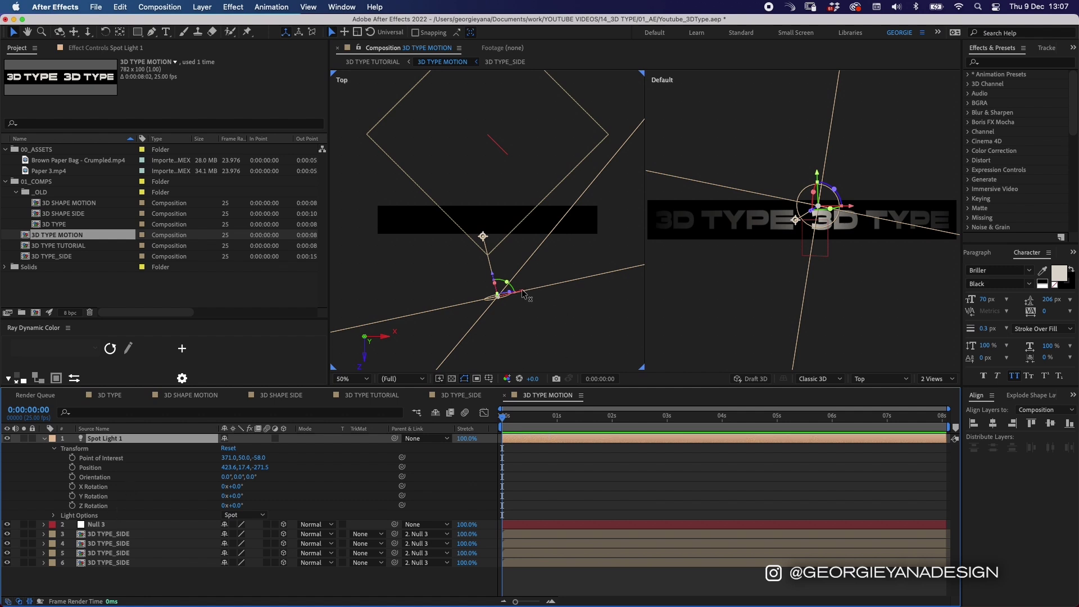
{"action": "left_click_drag", "start_coordinate": [522, 293], "coordinate": [504, 294]}
{"action": "left_click_drag", "start_coordinate": [469, 240], "coordinate": [489, 220]}
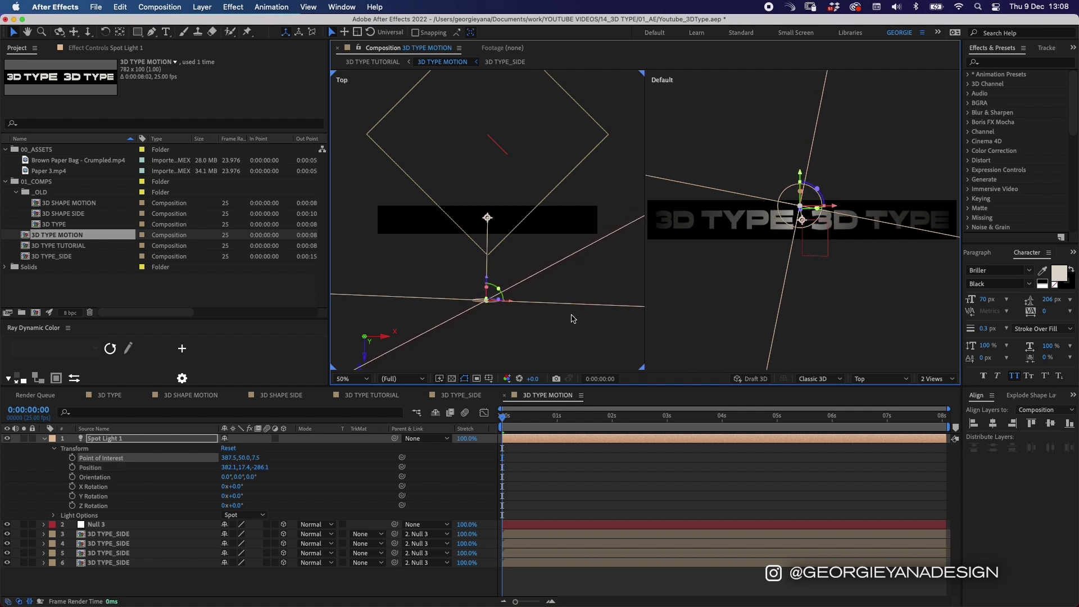
Set Spot Light 1's Falloff Distance to 300 in its light options
{"action": "left_click", "coordinate": [869, 366]}
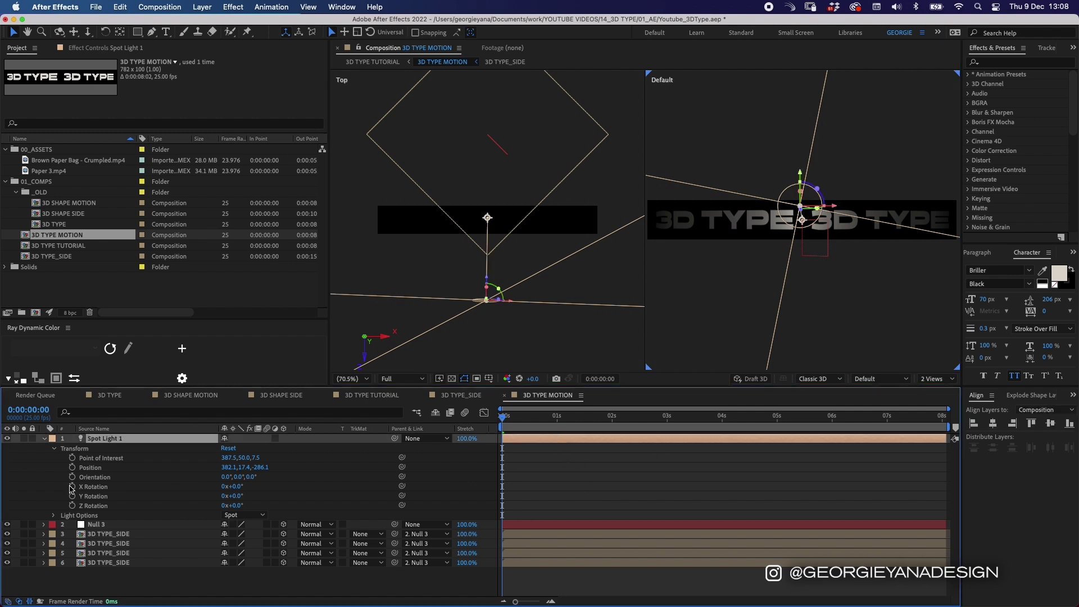
{"action": "left_click", "coordinate": [54, 515]}
{"action": "scroll", "coordinate": [133, 536], "scroll_direction": "down", "scroll_amount": 2}
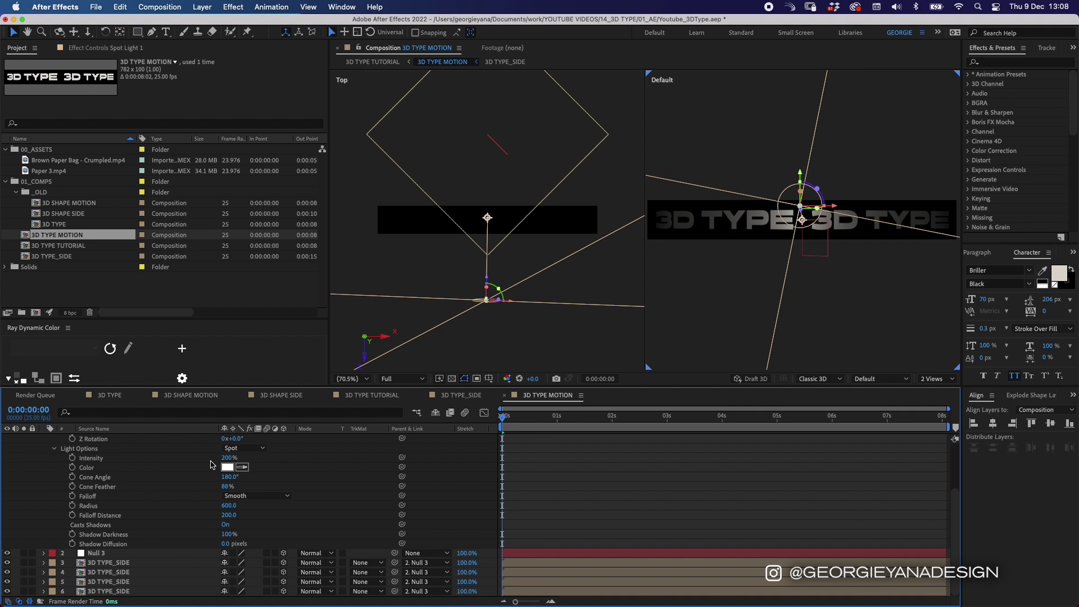
{"action": "left_click", "coordinate": [229, 514]}
{"action": "type", "text": "300"}
{"action": "key", "text": "Return"}
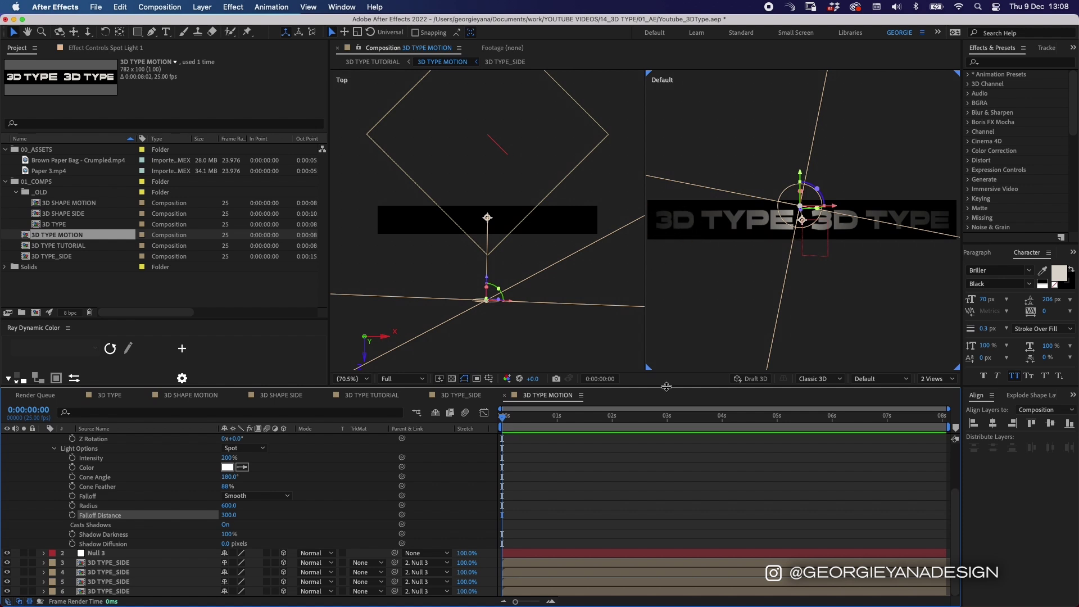
Move Spot Light 1 vertically onto the text's centre line, at about 382, 48, -289
{"action": "key", "text": "super+z"}
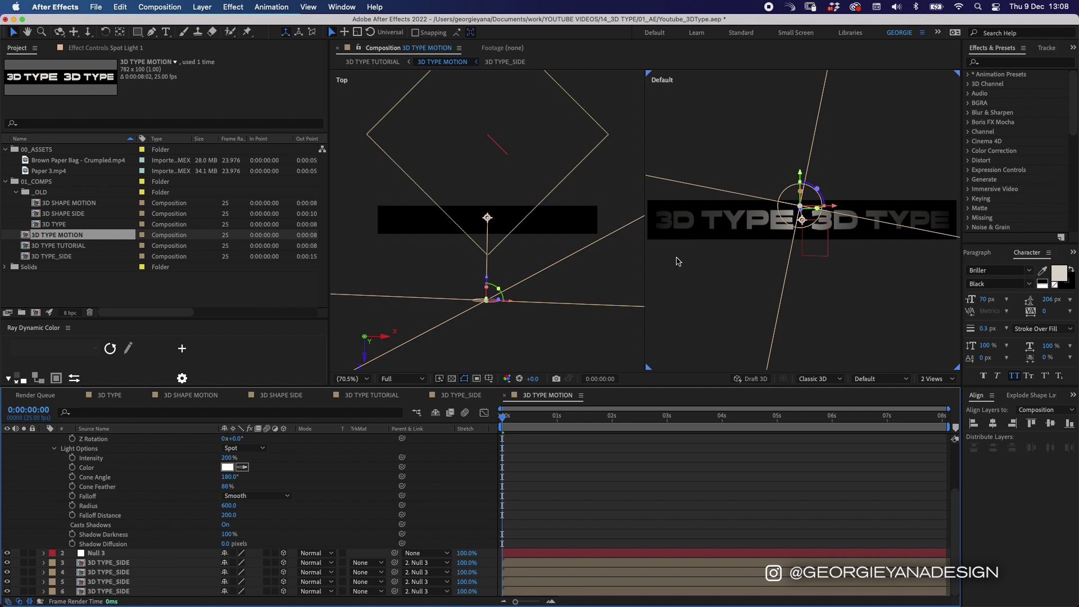
{"action": "key", "text": "super+shift+z"}
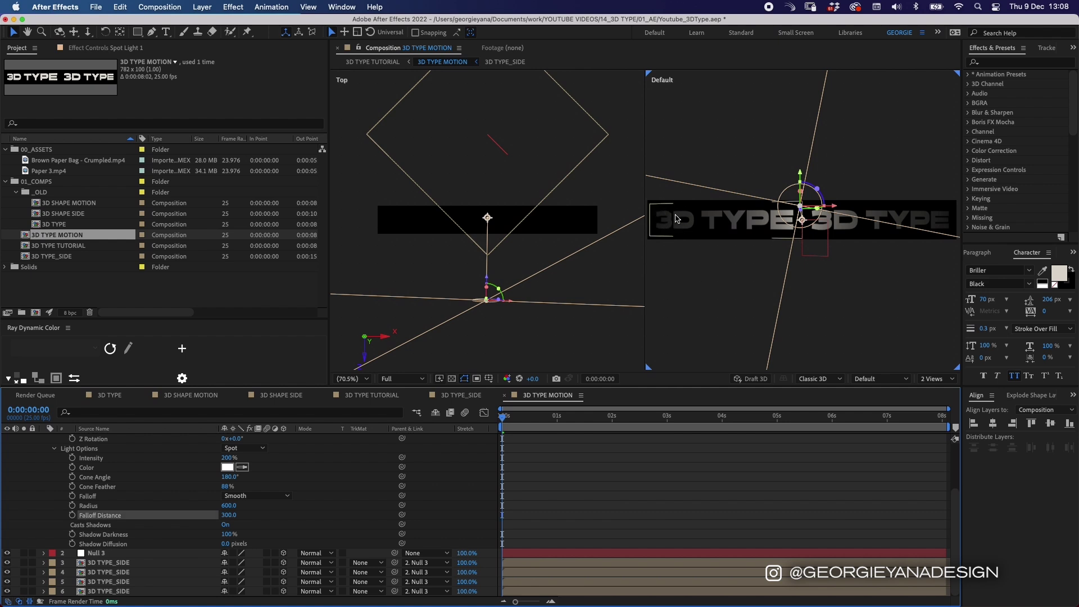
{"action": "left_click_drag", "start_coordinate": [804, 179], "coordinate": [802, 188]}
{"action": "left_click_drag", "start_coordinate": [802, 233], "coordinate": [804, 224]}
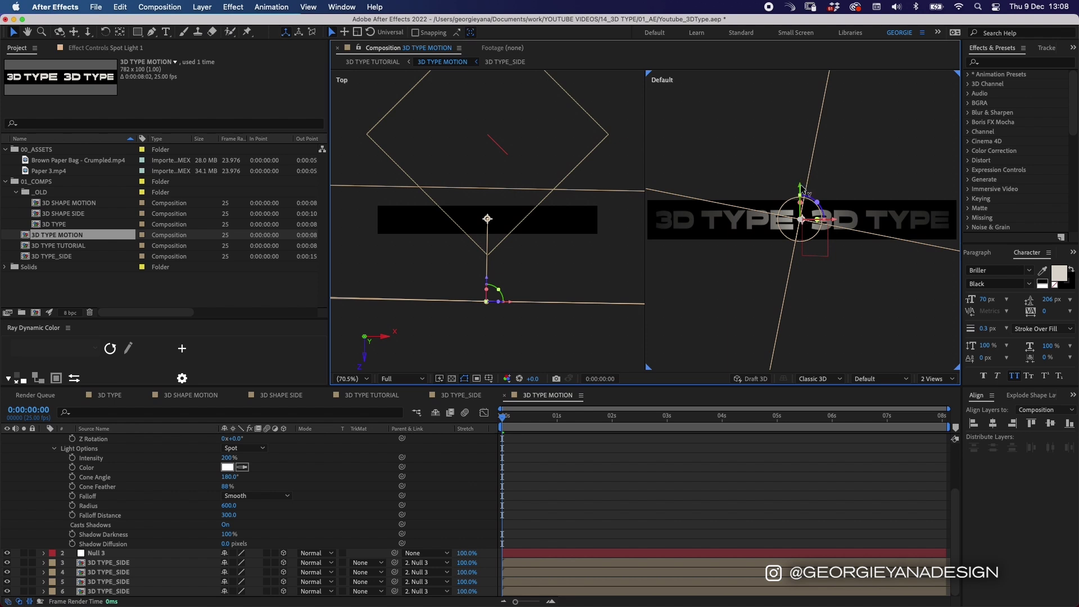
Set Spot Light 1's Intensity to 300%, leaving its Radius at 600
{"action": "left_click_drag", "start_coordinate": [229, 506], "coordinate": [266, 509]}
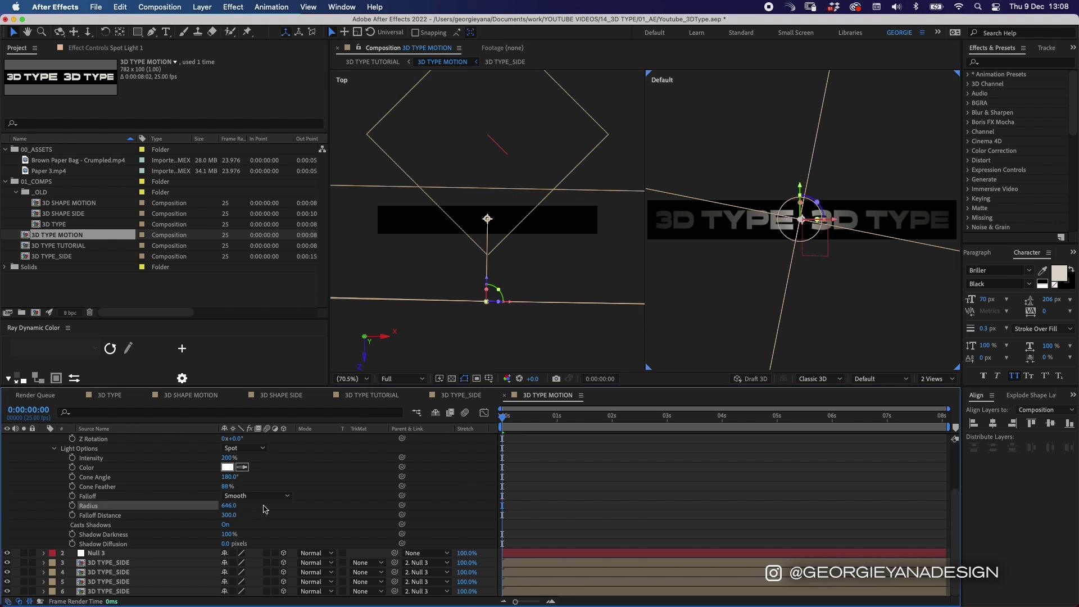
{"action": "key", "text": "super+z"}
{"action": "left_click", "coordinate": [229, 458]}
{"action": "type", "text": "300"}
{"action": "key", "text": "Return"}
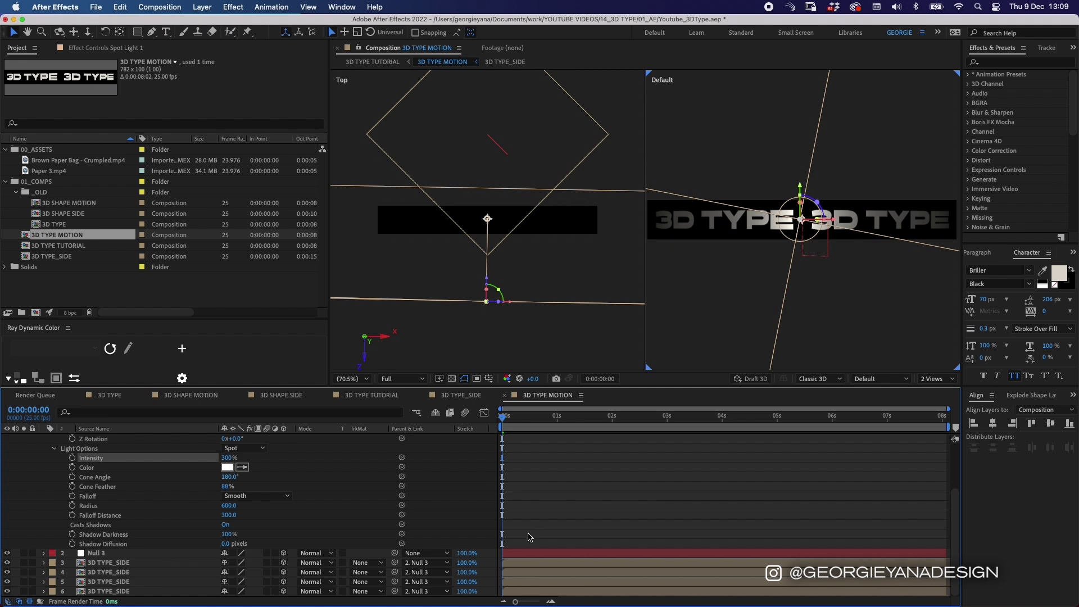
Add a Position keyframe to Spot Light 1 at 0:00 and show only its keyframed properties
{"action": "scroll", "coordinate": [518, 444], "scroll_direction": "up", "scroll_amount": 3}
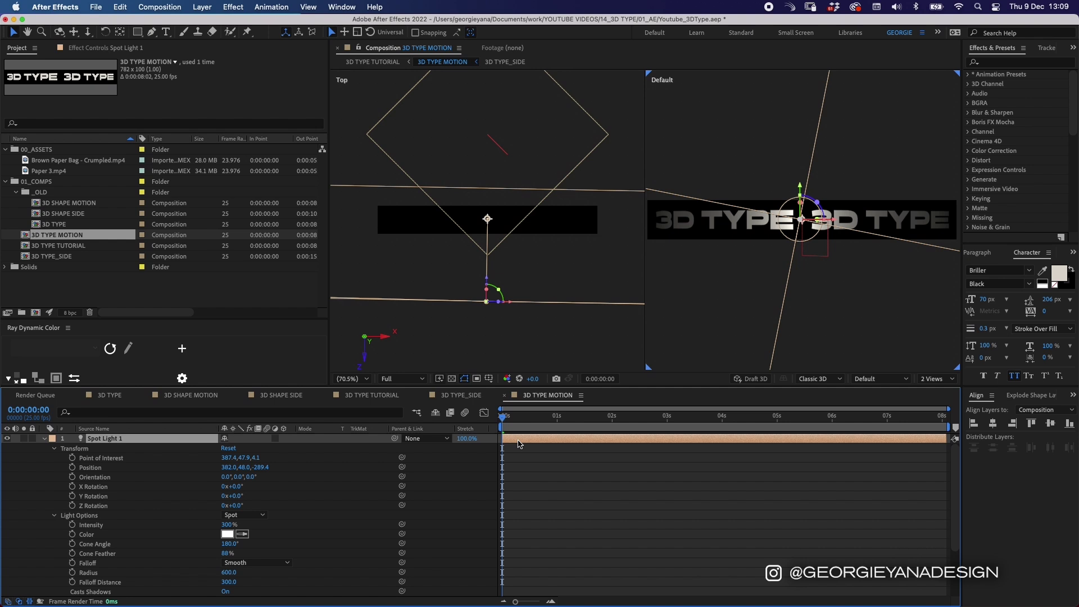
{"action": "left_click", "coordinate": [109, 395]}
{"action": "key", "text": "space"}
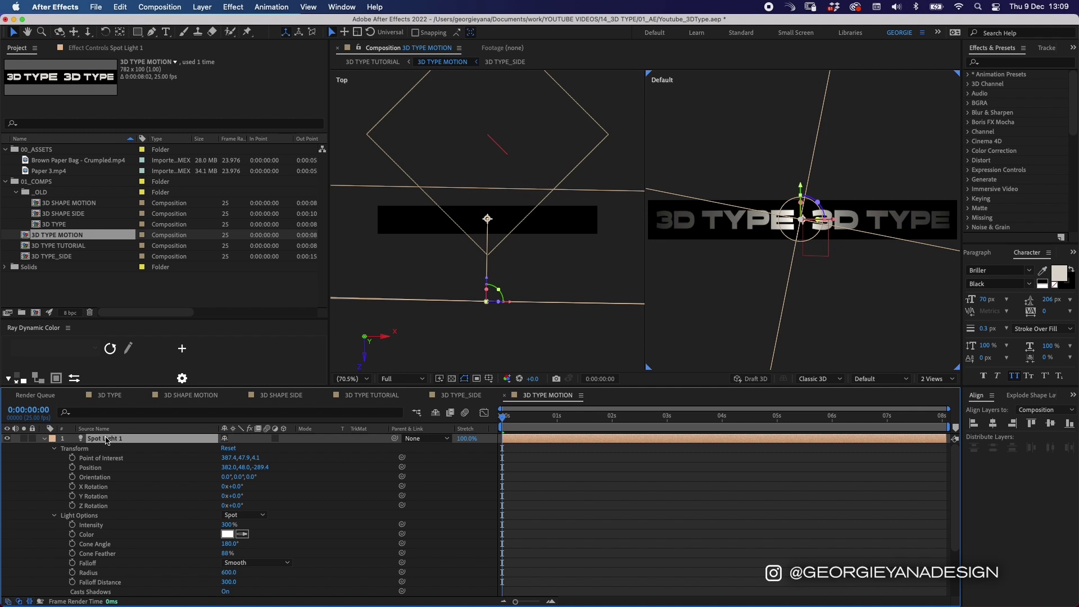
{"action": "key", "text": "alt+p"}
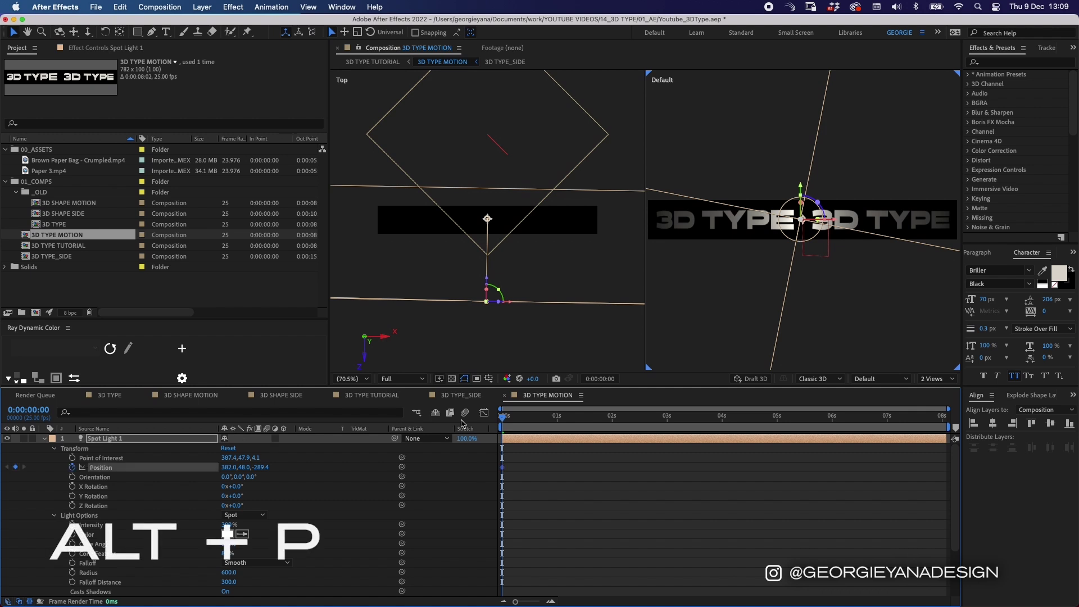
{"action": "key", "text": "u"}
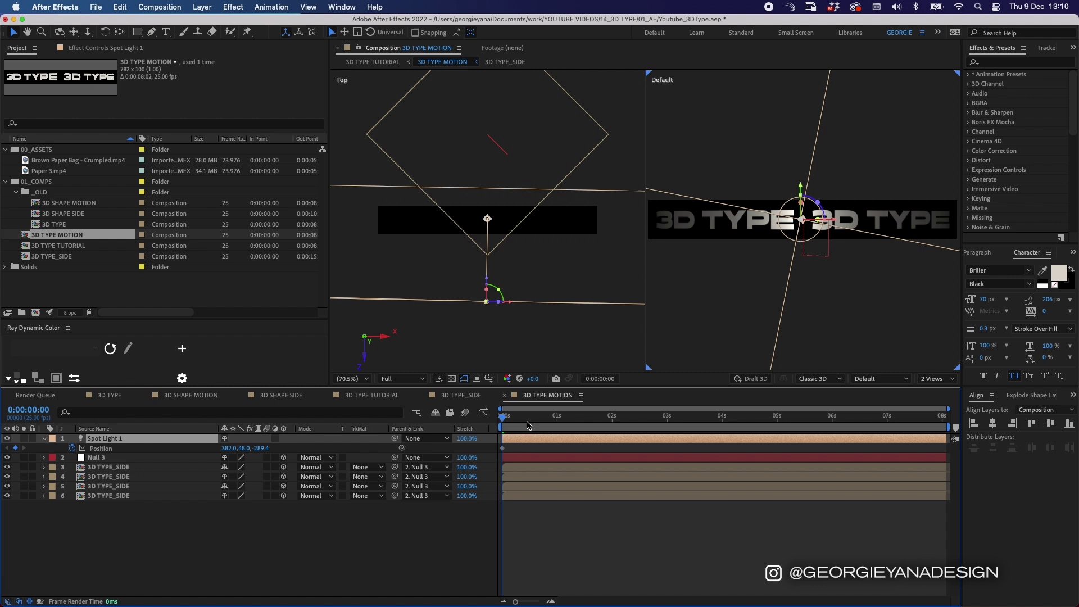
Keyframe Spot Light 1's Position at about 44.5, 48, -283 at 0:18 and about 694, 48, -295 at 1:00
{"action": "left_click_drag", "start_coordinate": [504, 420], "coordinate": [542, 428]}
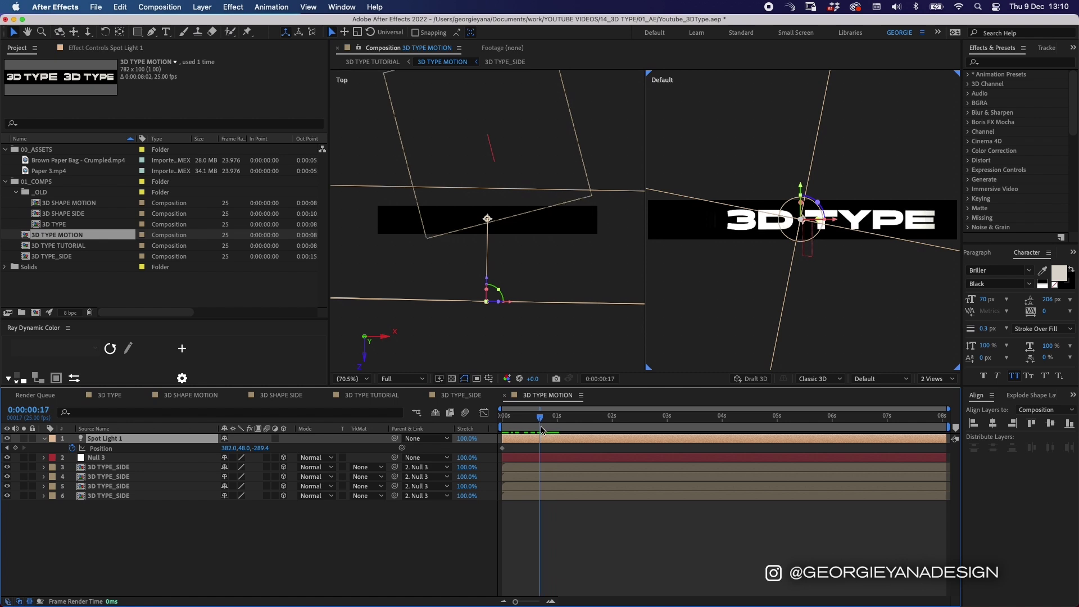
{"action": "left_click", "coordinate": [553, 474]}
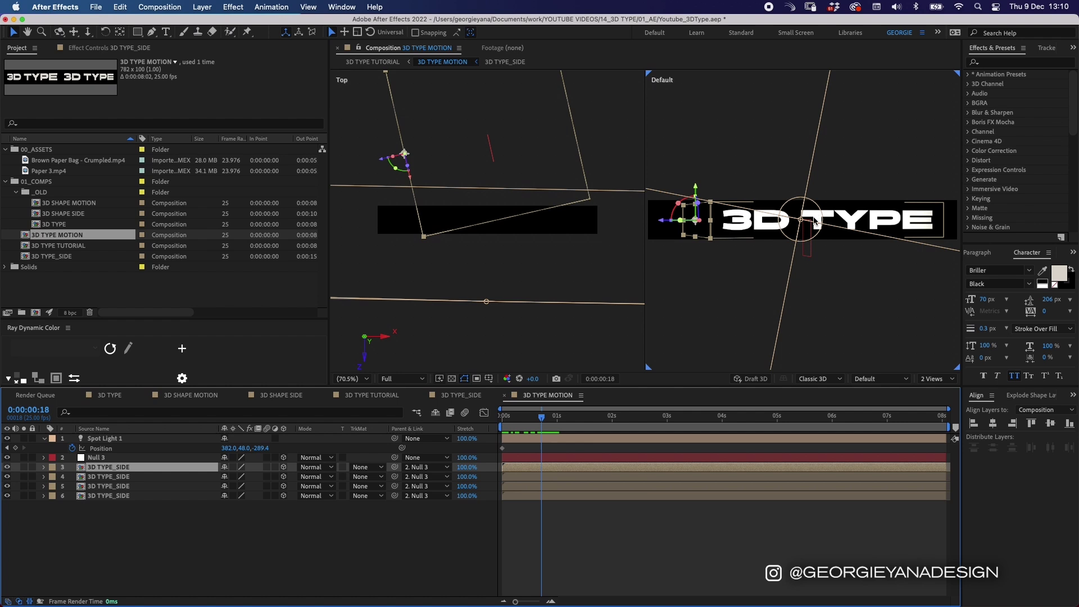
{"action": "left_click", "coordinate": [562, 437]}
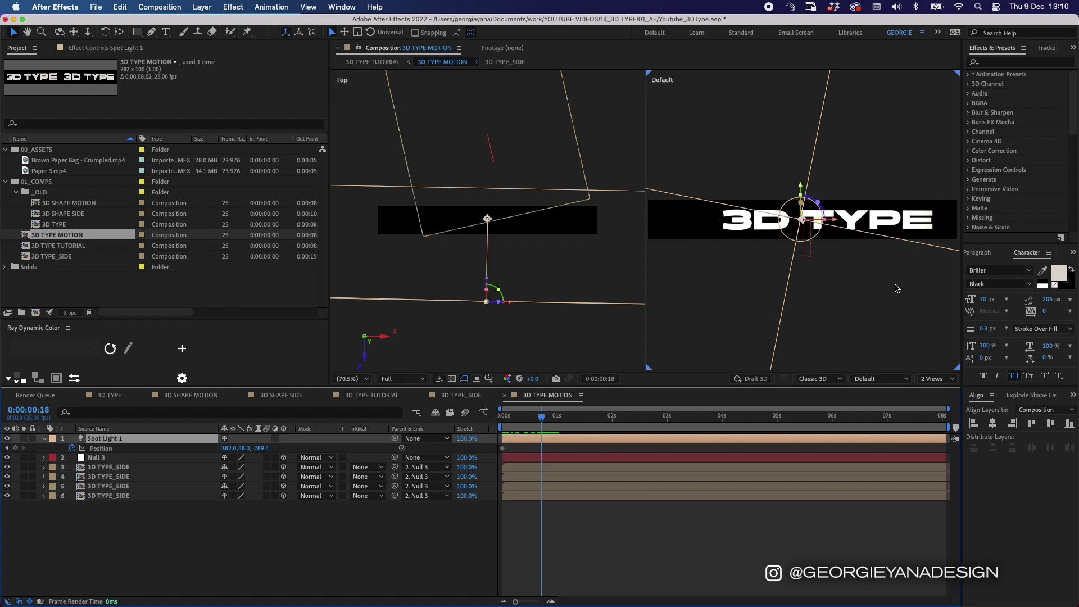
{"action": "left_click_drag", "start_coordinate": [837, 224], "coordinate": [684, 230]}
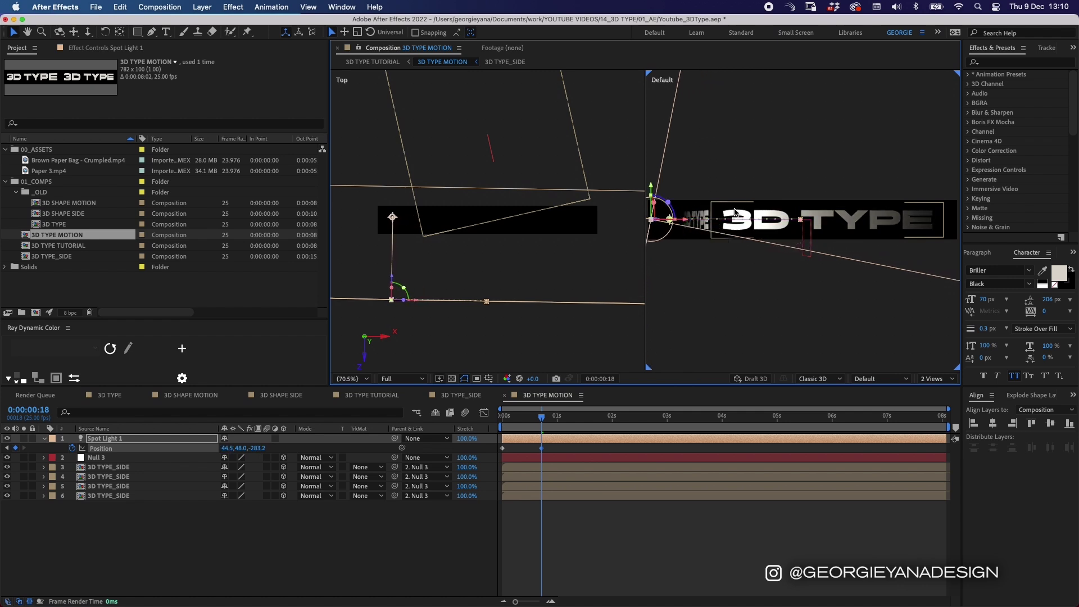
{"action": "left_click_drag", "start_coordinate": [541, 416], "coordinate": [557, 417]}
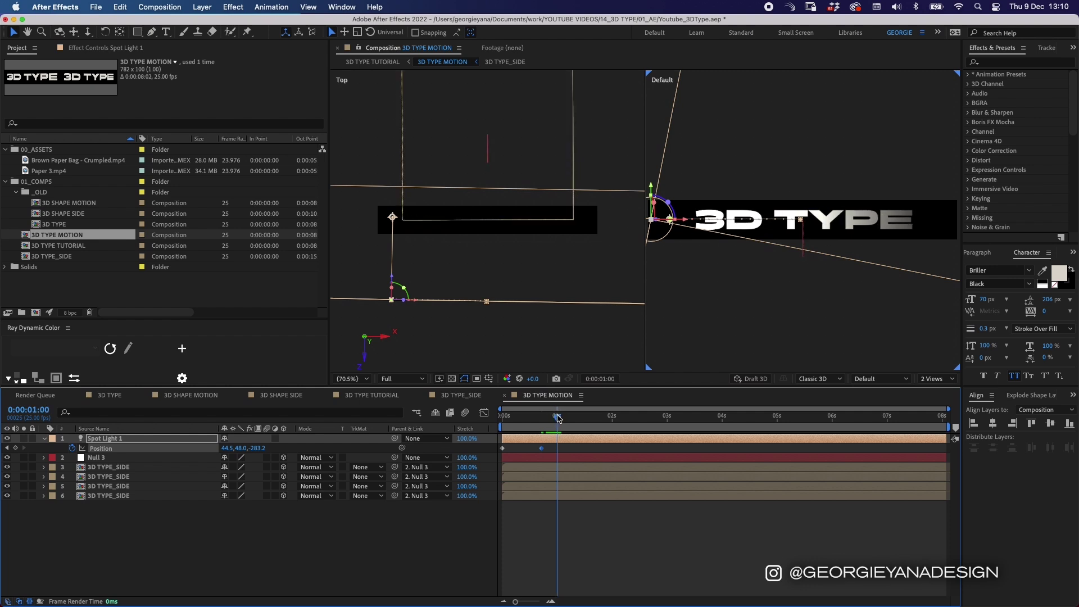
{"action": "left_click_drag", "start_coordinate": [687, 223], "coordinate": [956, 219]}
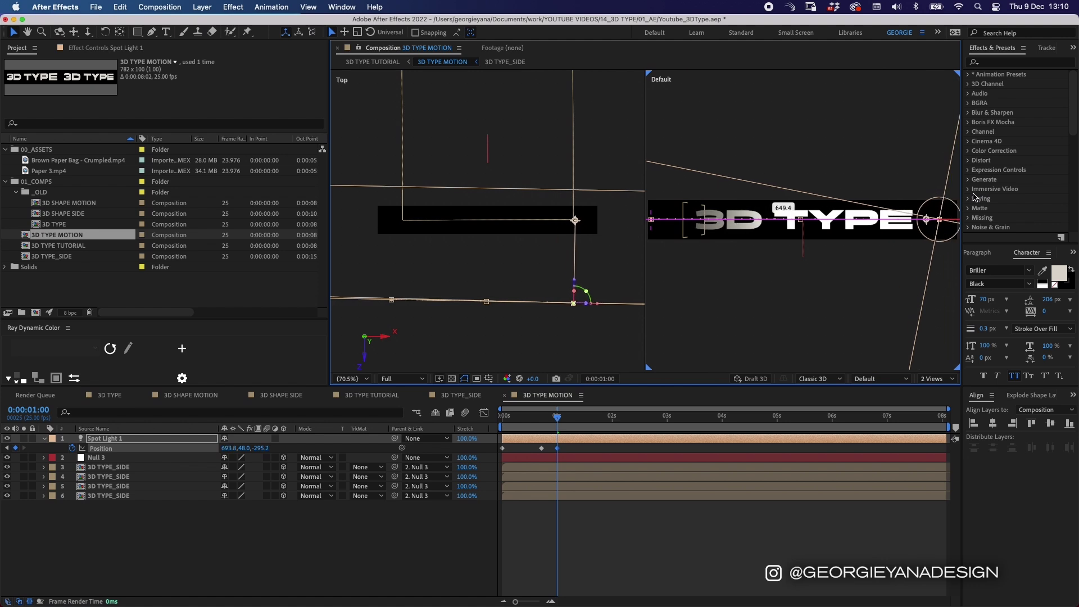
Copy Spot Light 1's three Position keyframes to 2:00, 4:00 and just after 6:00, and paste the centre keyframe at 8:01
{"action": "left_click_drag", "start_coordinate": [569, 424], "coordinate": [486, 453]}
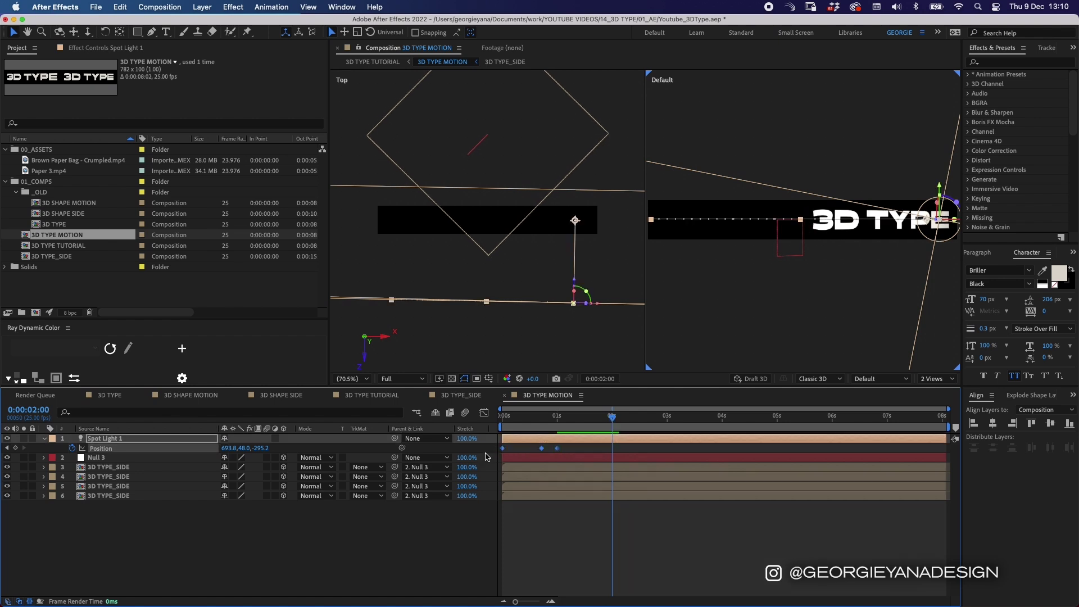
{"action": "key", "text": "super+c"}
{"action": "key", "text": "super+v"}
{"action": "left_click_drag", "start_coordinate": [611, 418], "coordinate": [723, 417]}
{"action": "key", "text": "super+v"}
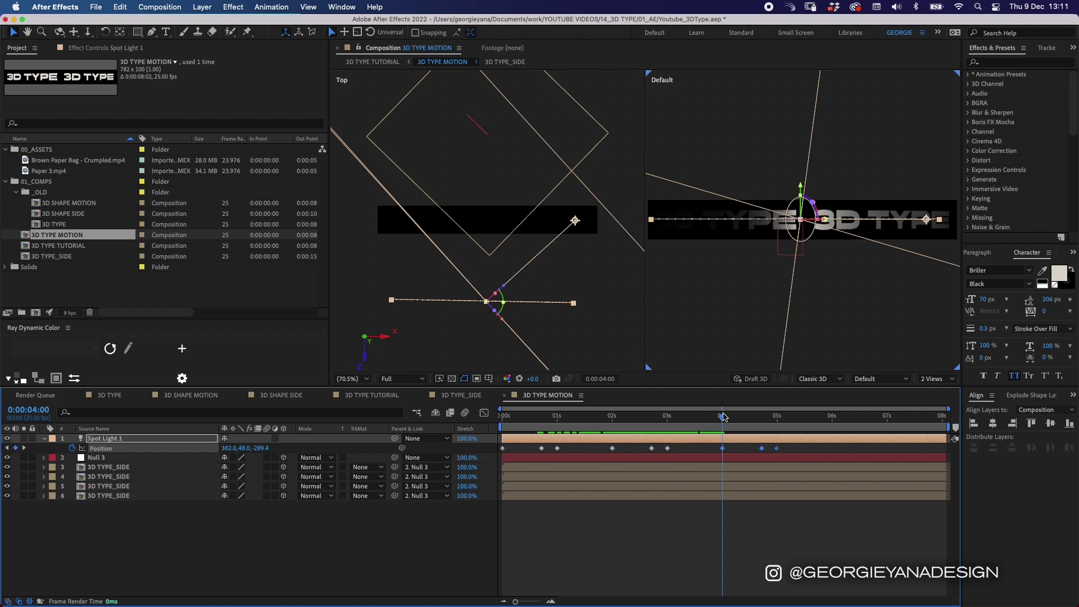
{"action": "left_click_drag", "start_coordinate": [723, 416], "coordinate": [948, 420]}
{"action": "key", "text": "super+v"}
{"action": "key", "text": "super+v"}
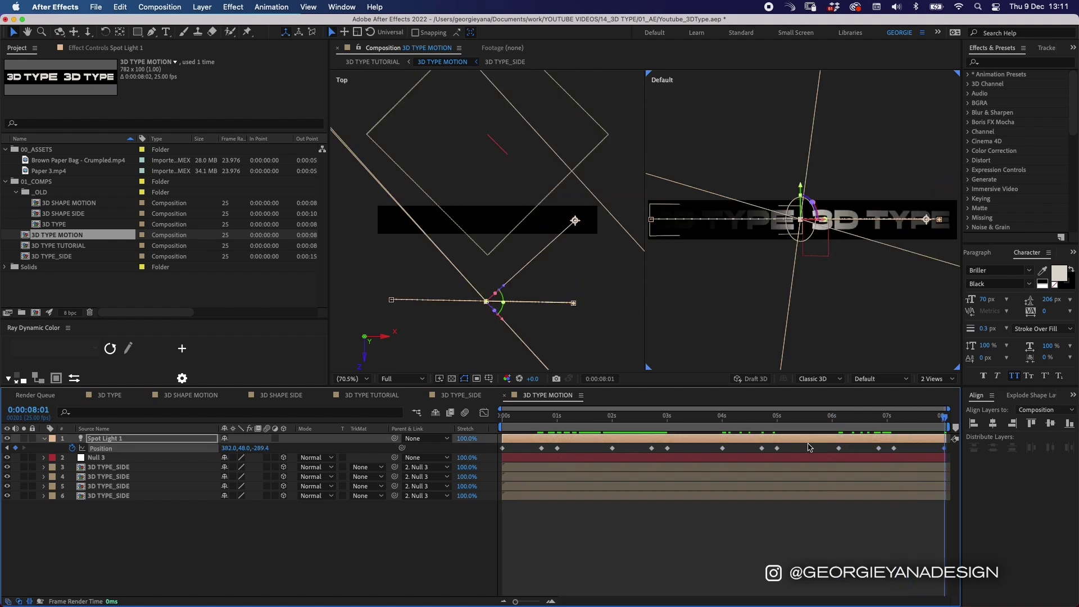
{"action": "left_click_drag", "start_coordinate": [832, 417], "coordinate": [907, 417]}
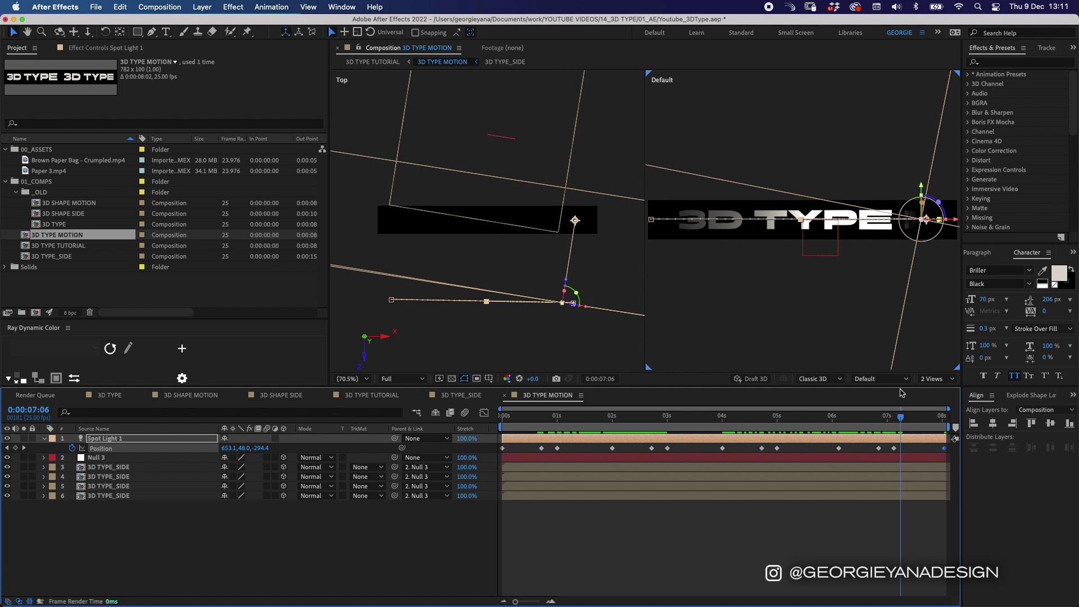
{"action": "key", "text": "Home"}
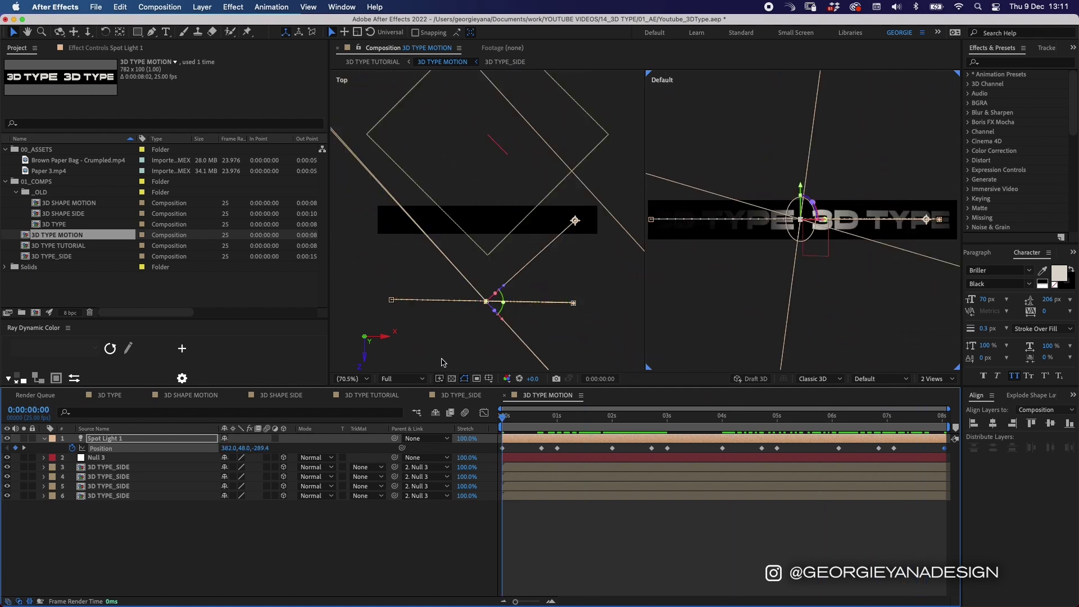
Keyframe Spot Light 1's Point of Interest at the text's centre at 0:00, the box's front corner at 0:18, and about 691, 49, 0.3 at 1:00
{"action": "left_click", "coordinate": [44, 438]}
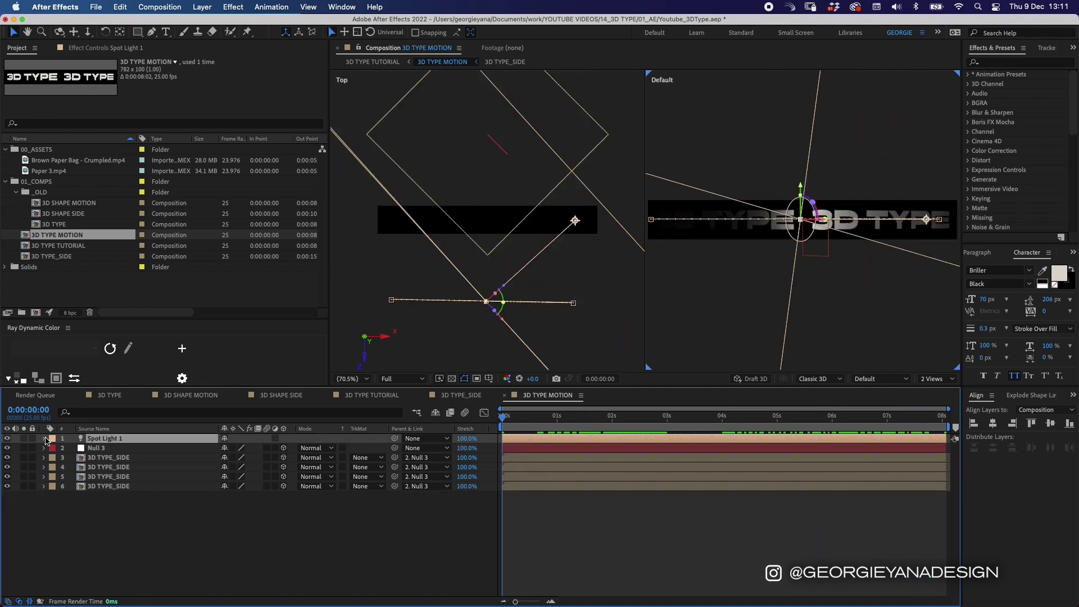
{"action": "left_click", "coordinate": [44, 438]}
{"action": "left_click", "coordinate": [72, 458]}
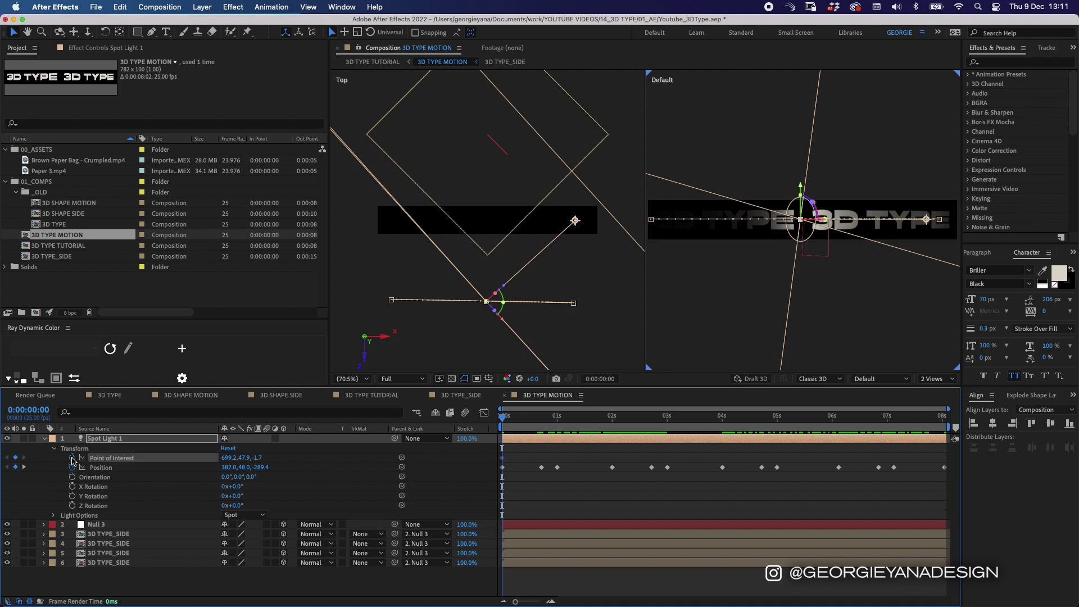
{"action": "left_click_drag", "start_coordinate": [542, 418], "coordinate": [483, 416]}
{"action": "left_click_drag", "start_coordinate": [927, 223], "coordinate": [802, 223]}
{"action": "left_click", "coordinate": [541, 418]}
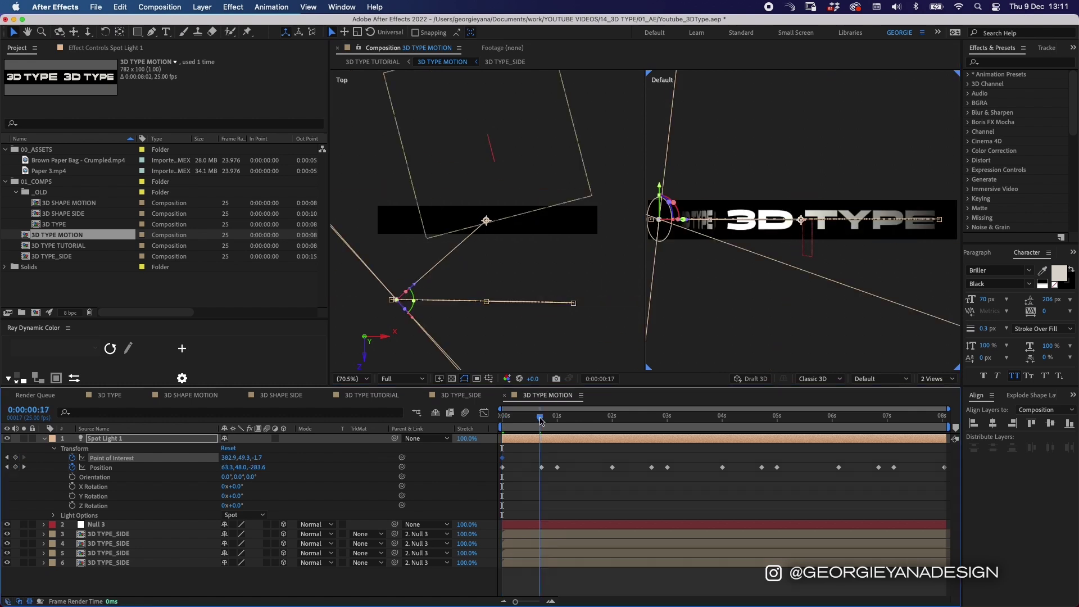
{"action": "left_click_drag", "start_coordinate": [486, 220], "coordinate": [575, 222]}
{"action": "left_click", "coordinate": [558, 417]}
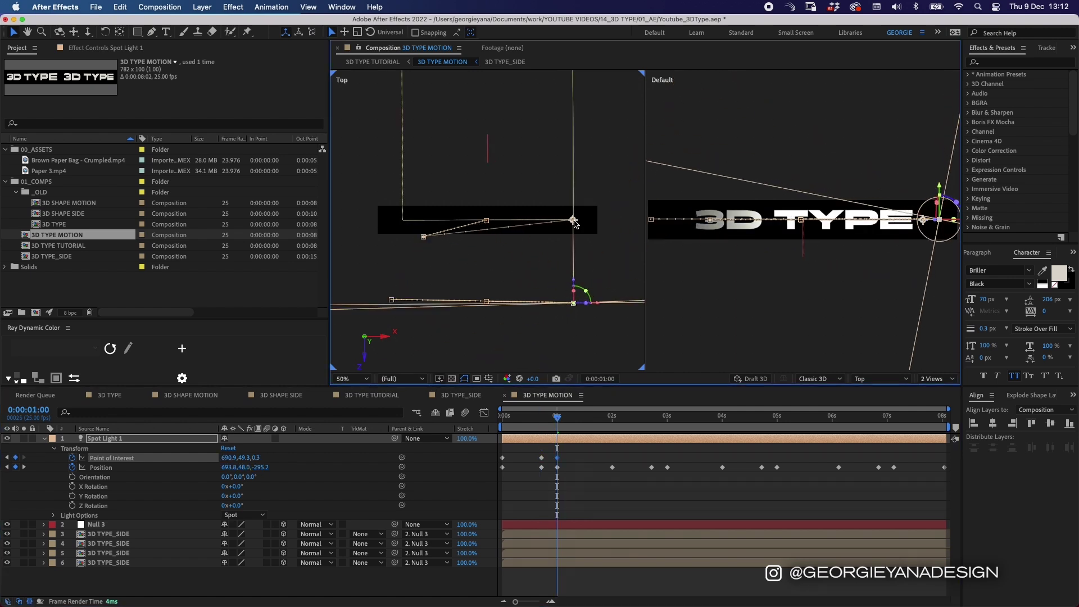
Paste the Point of Interest keyframes at 2:00, 4:00 and just after 6:00, and the starting one at 8:01
{"action": "left_click", "coordinate": [613, 419]}
{"action": "key", "text": "cmd+v"}
{"action": "left_click", "coordinate": [722, 417]}
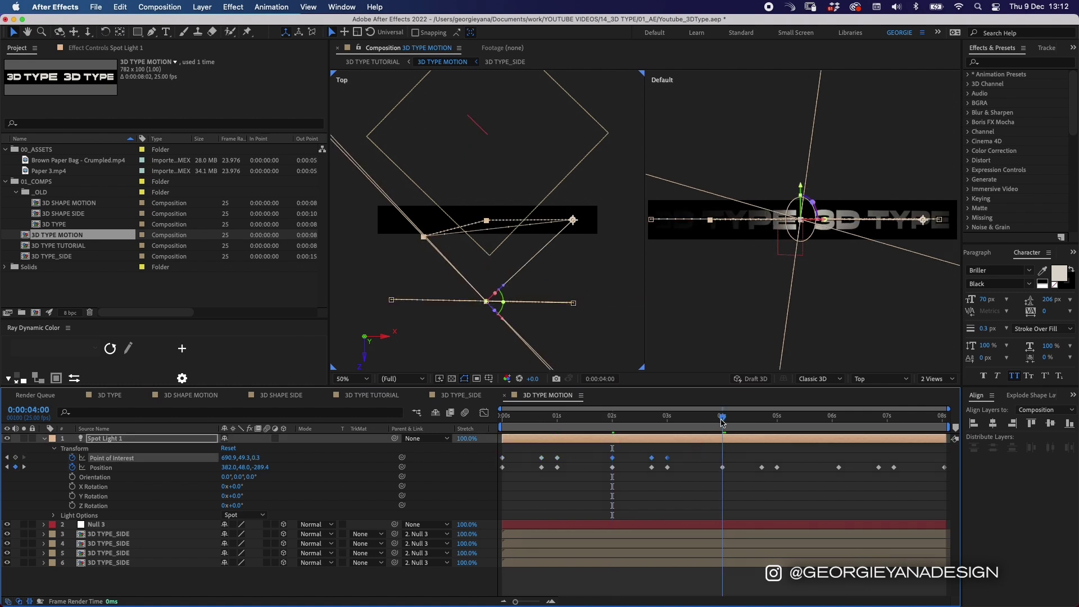
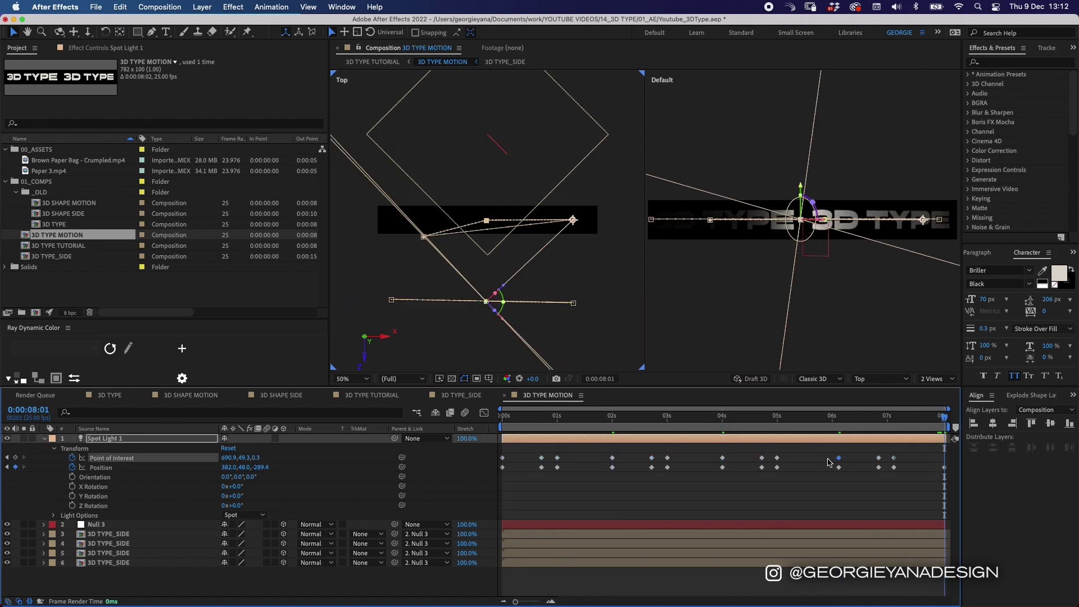
{"action": "left_click", "coordinate": [712, 498]}
Switch the composition to a single active-camera view and preview the animated lighting
{"action": "left_click", "coordinate": [936, 379]}
{"action": "left_click", "coordinate": [944, 389]}
{"action": "key", "text": "space"}
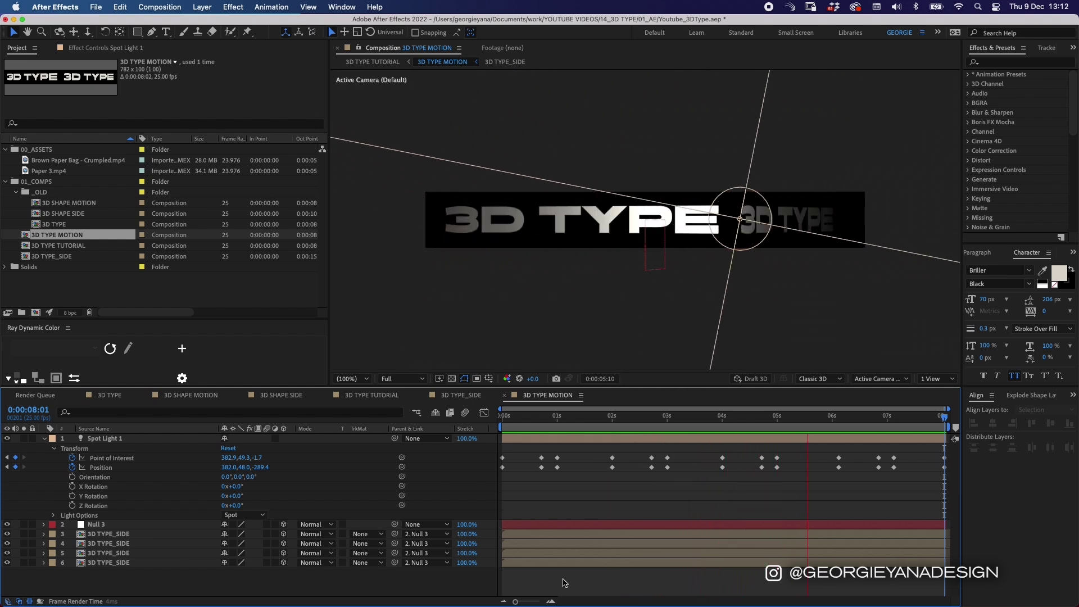
{"action": "key", "text": "space"}
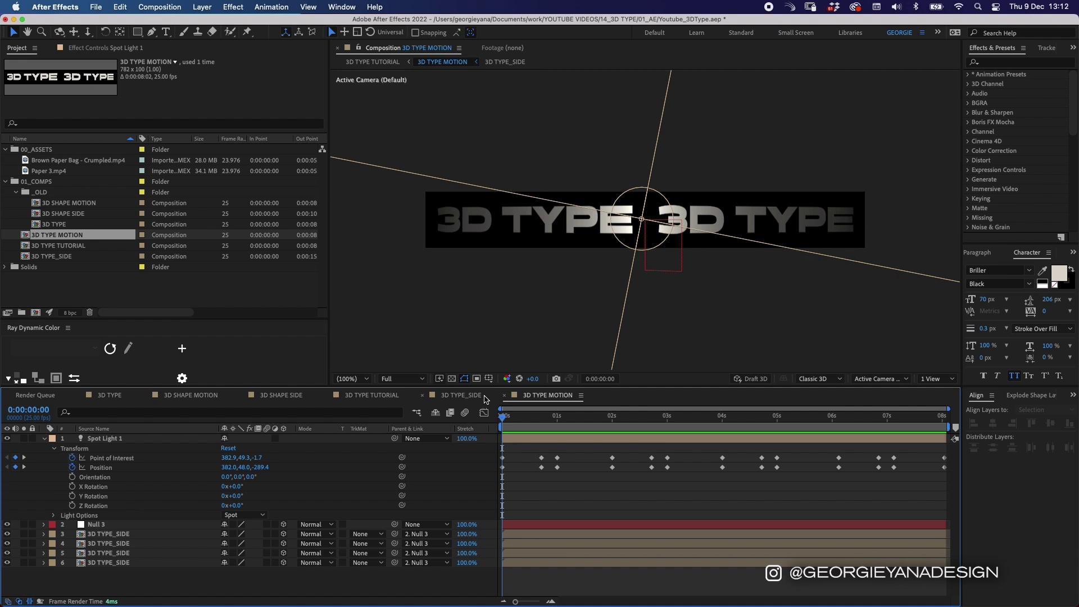
Open the 3D TYPE TUTORIAL composition and set its preview resolution to Full
{"action": "left_click", "coordinate": [363, 396]}
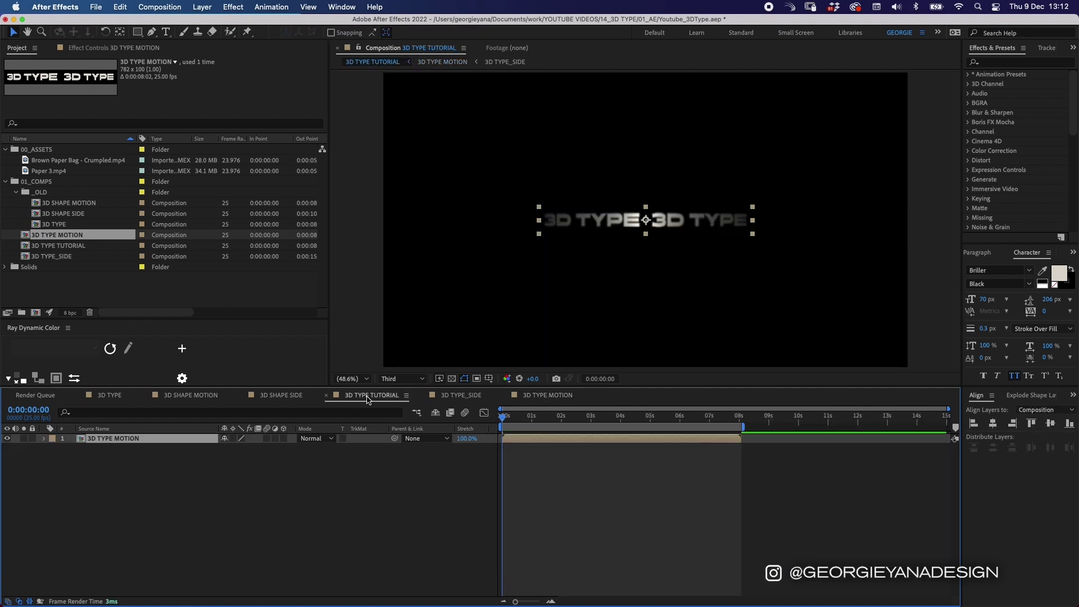
{"action": "left_click", "coordinate": [408, 378]}
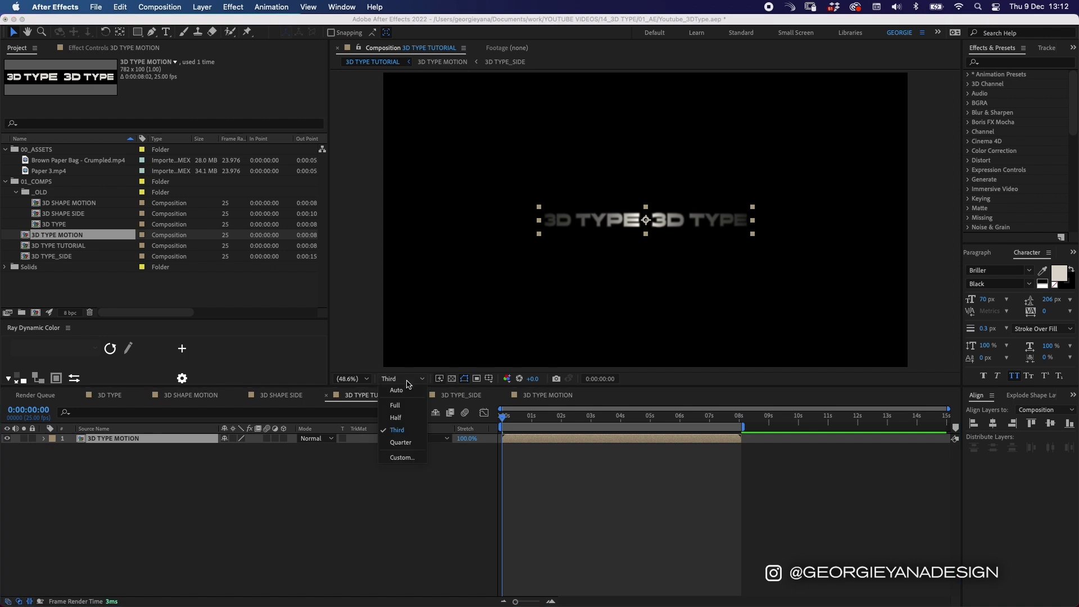
{"action": "left_click", "coordinate": [402, 409]}
{"action": "left_click", "coordinate": [563, 483]}
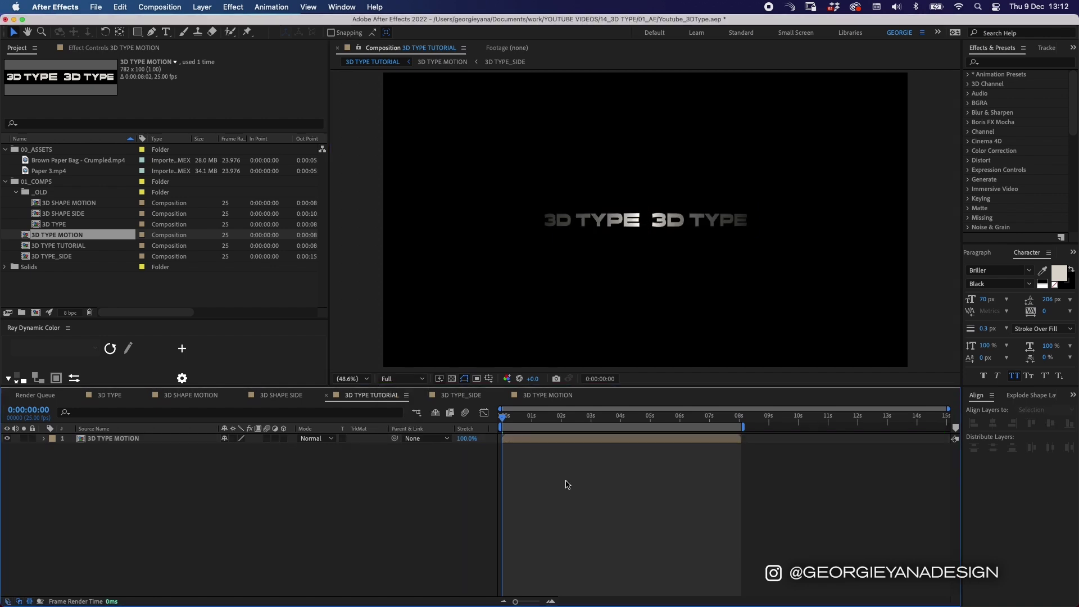
Find the CC RepeTile effect and apply it to the 3D TYPE MOTION layer
{"action": "left_click", "coordinate": [533, 441]}
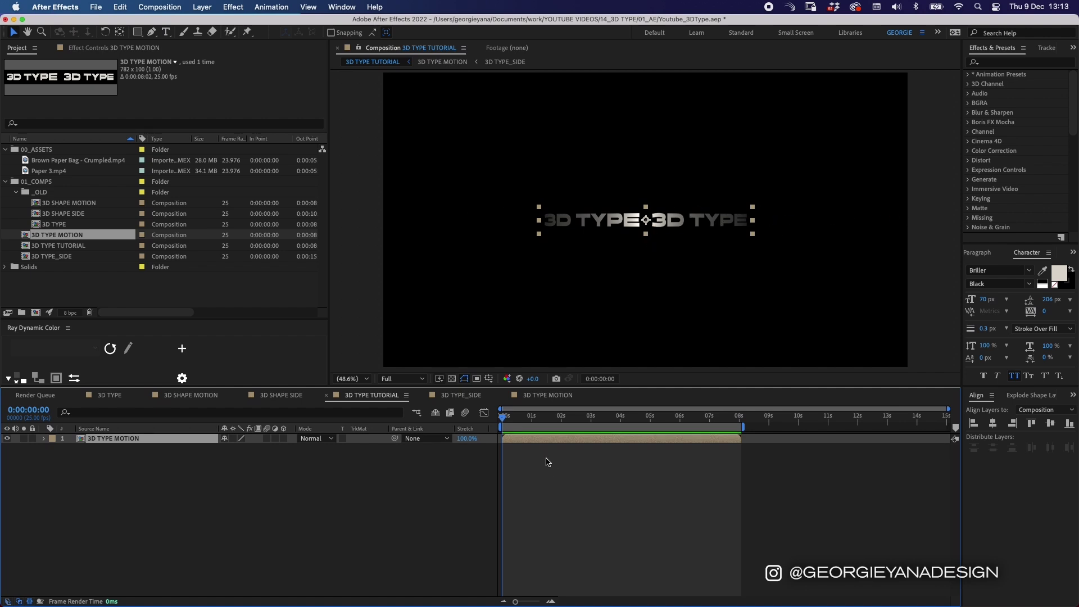
{"action": "left_click", "coordinate": [995, 63]}
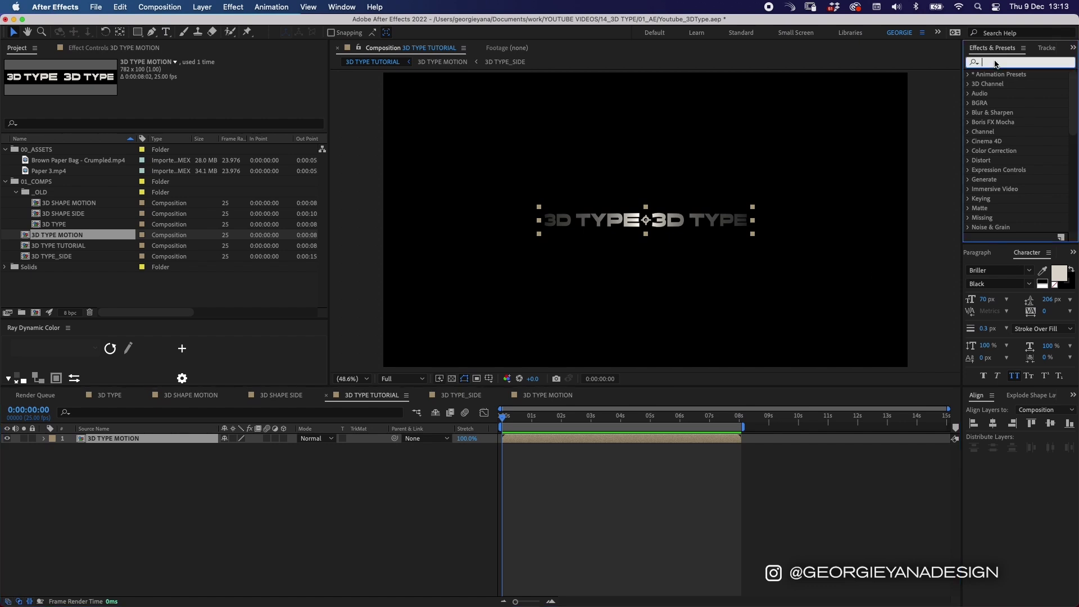
{"action": "type", "text": "repe"}
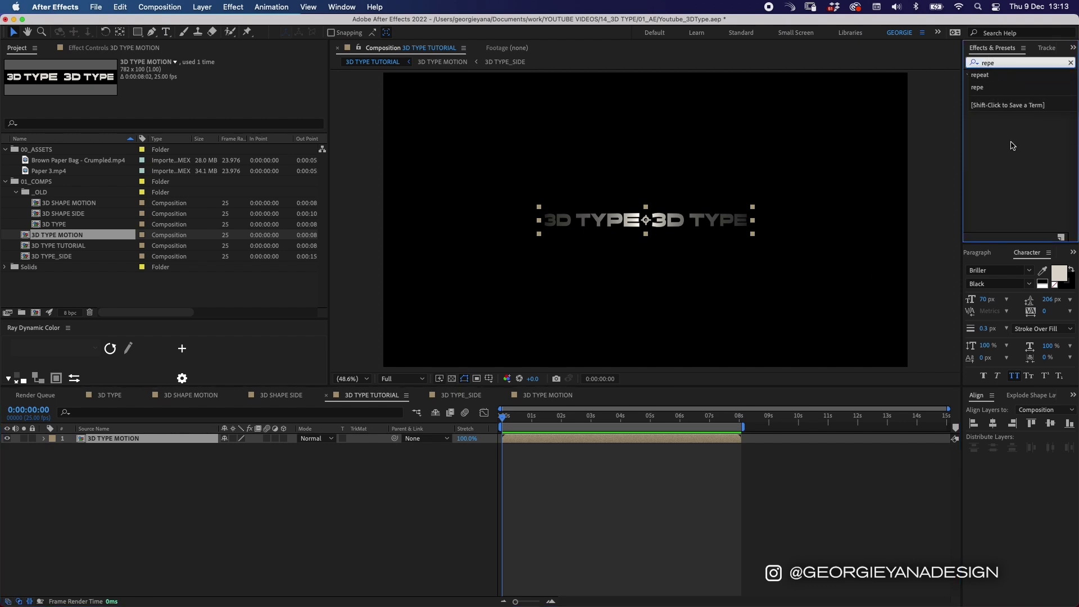
{"action": "key", "text": "Return"}
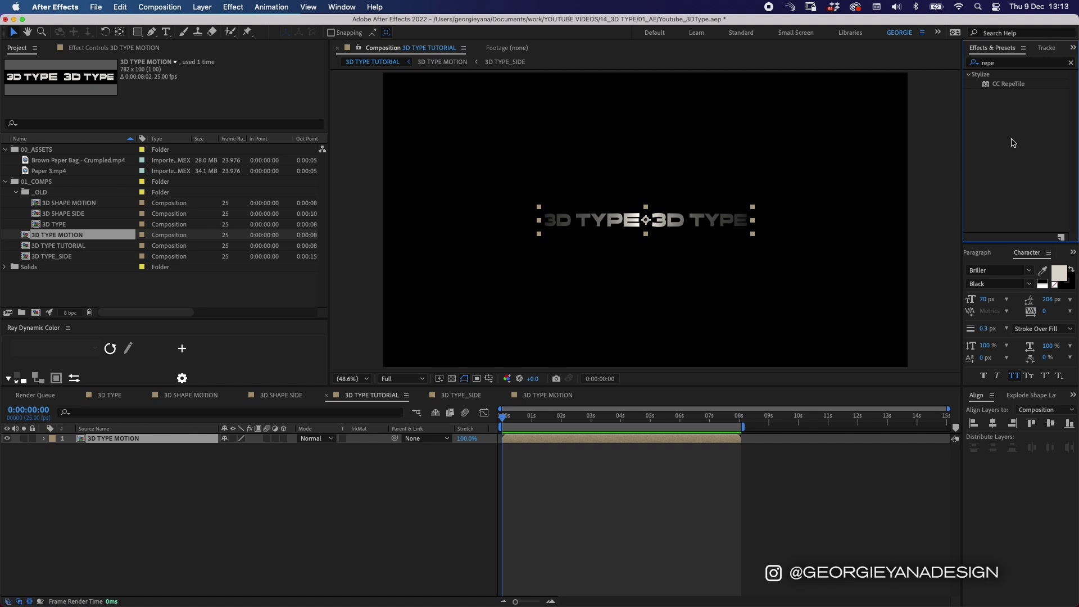
{"action": "double_click", "coordinate": [1008, 84]}
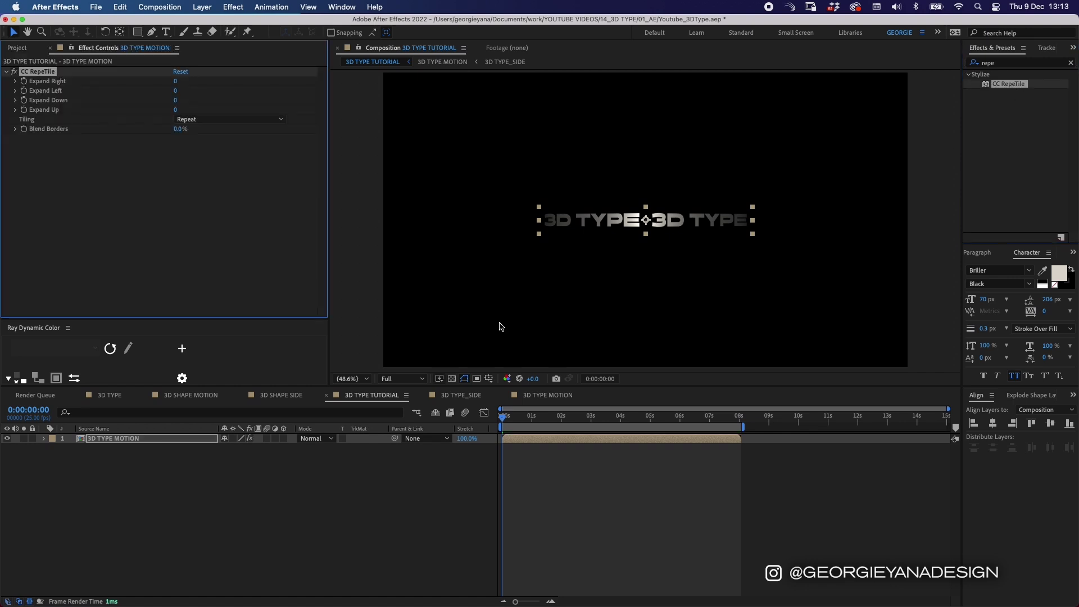
Set CC RepeTile's Expand Right and Expand Left to 1000, and preview the repeated type
{"action": "left_click", "coordinate": [176, 82]}
{"action": "type", "text": "1000"}
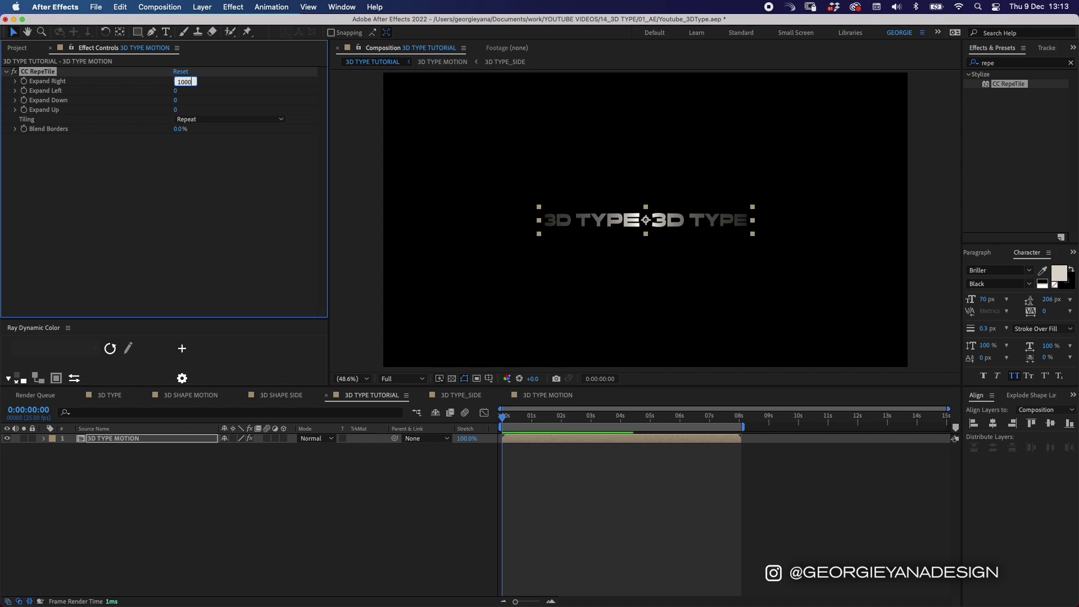
{"action": "left_click", "coordinate": [176, 90]}
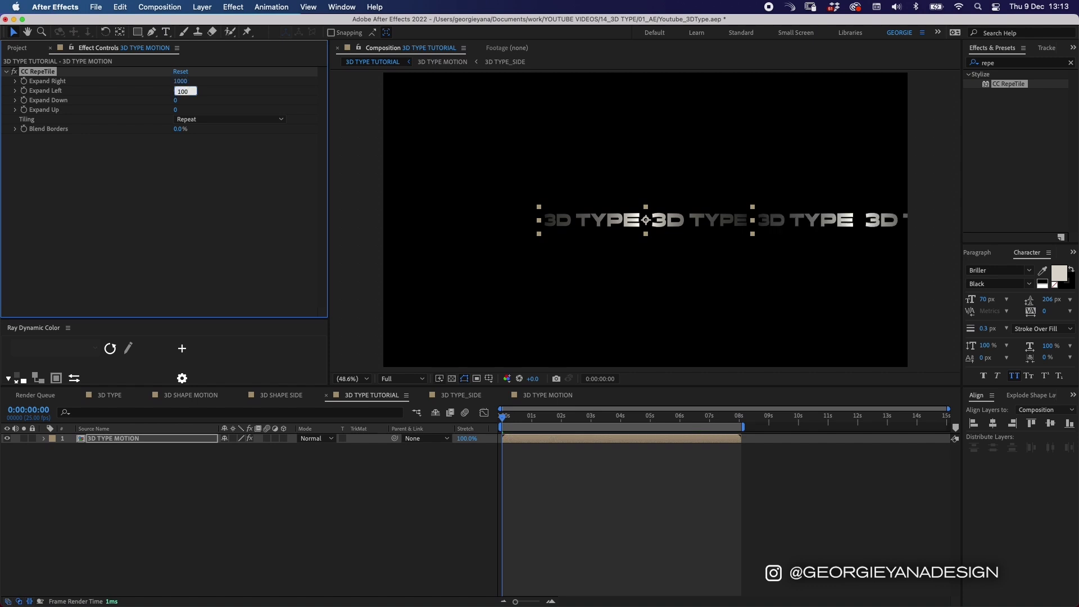
{"action": "key", "text": "Return"}
{"action": "left_click", "coordinate": [532, 453]}
{"action": "key", "text": "space"}
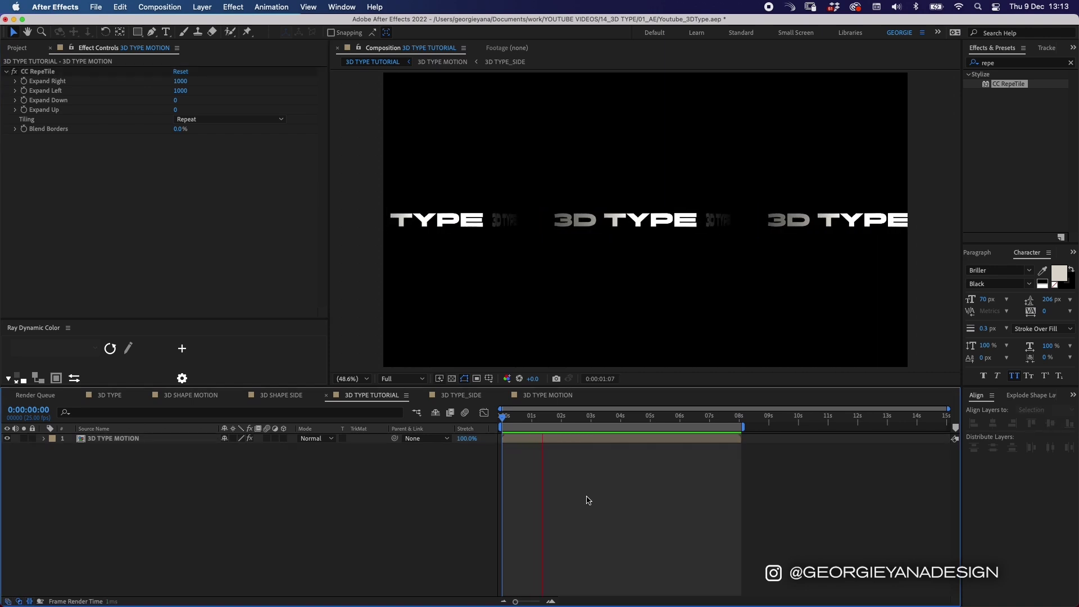
{"action": "key", "text": "space"}
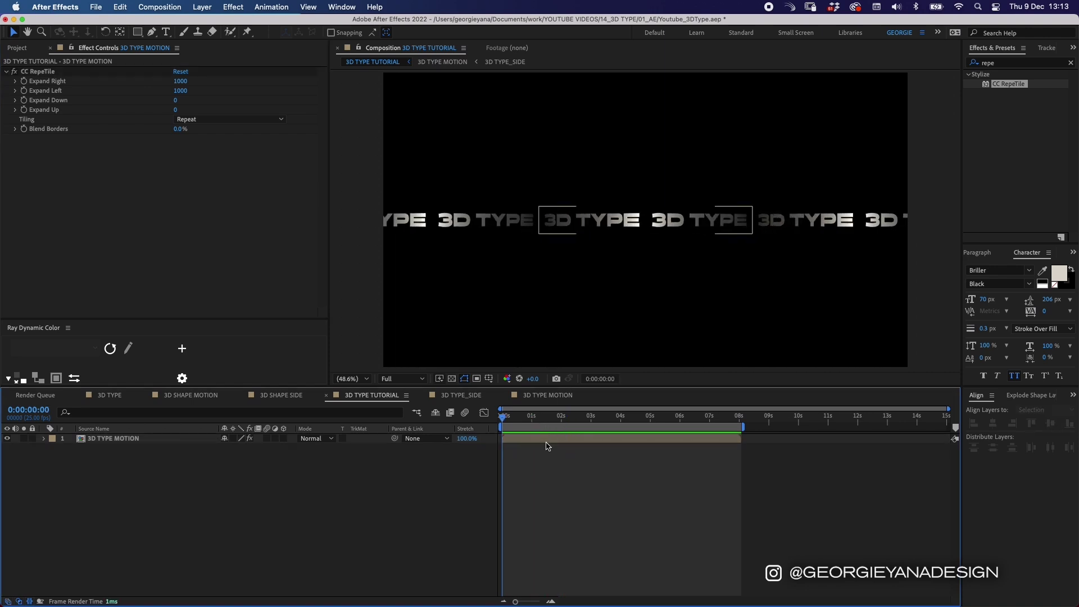
Add a Gaussian Blur to the 3D TYPE MOTION layer with Blurriness 5
{"action": "left_click", "coordinate": [552, 440]}
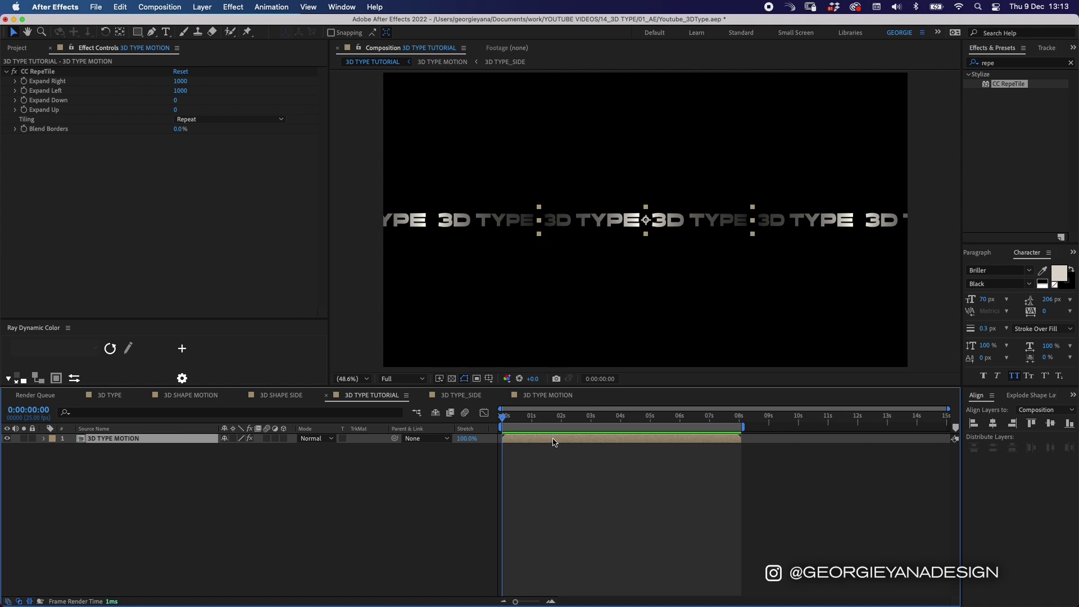
{"action": "left_click", "coordinate": [1006, 63]}
{"action": "type", "text": "blur"}
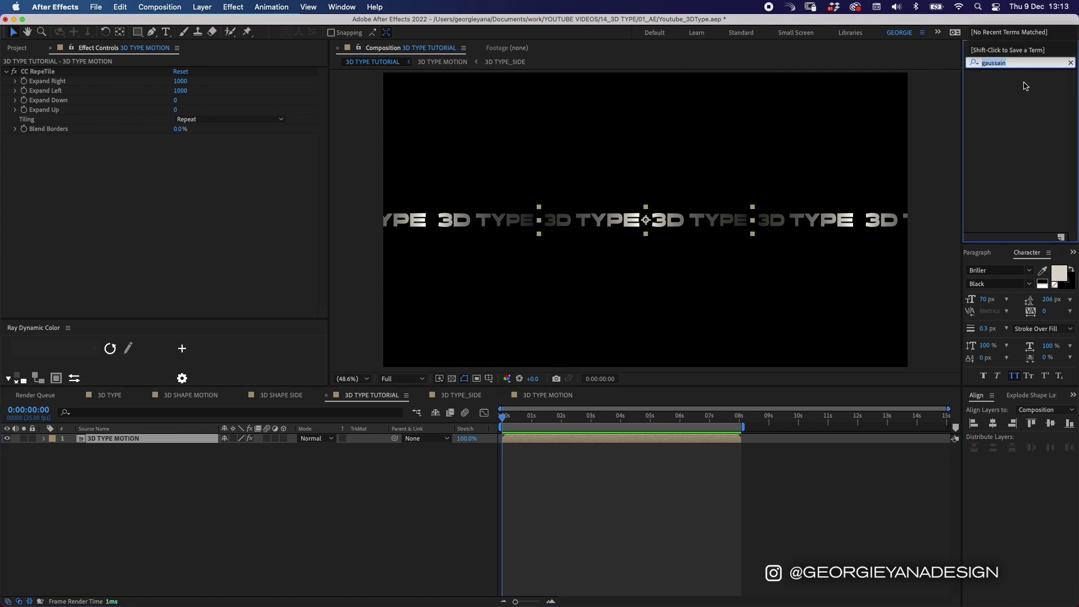
{"action": "left_click_drag", "start_coordinate": [1072, 131], "coordinate": [643, 442]}
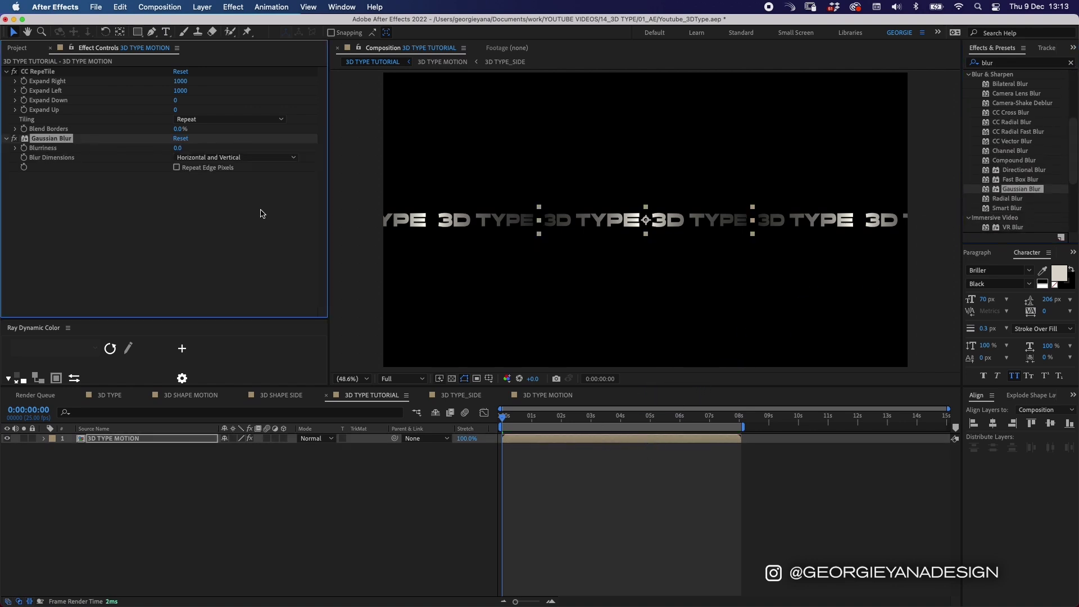
{"action": "left_click", "coordinate": [177, 148]}
{"action": "type", "text": "5"}
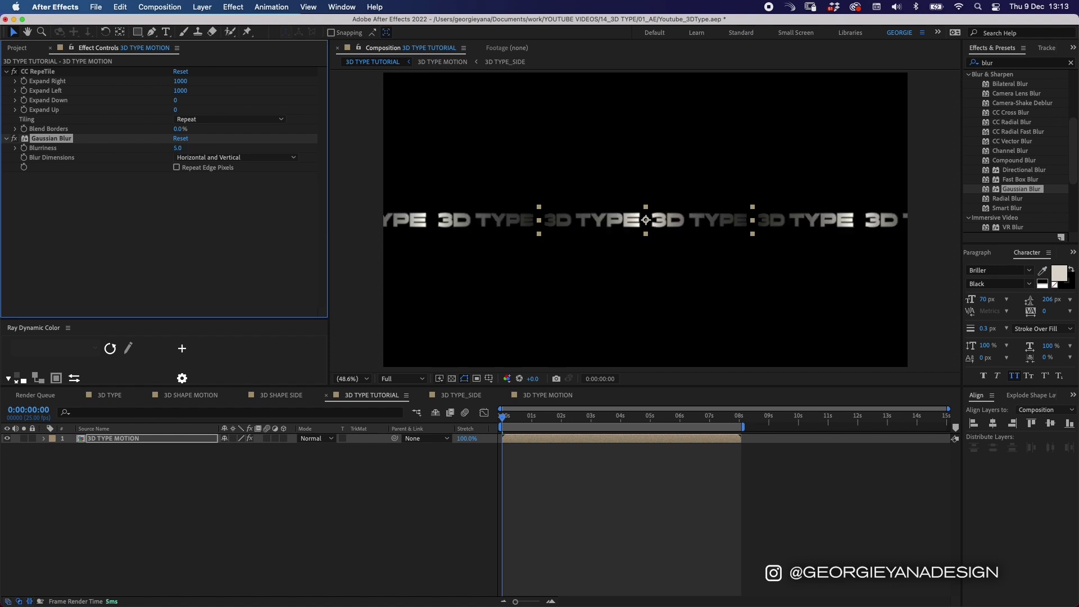
Duplicate the 3D TYPE MOTION layer and give the lower copy a yellow label
{"action": "left_click", "coordinate": [528, 442]}
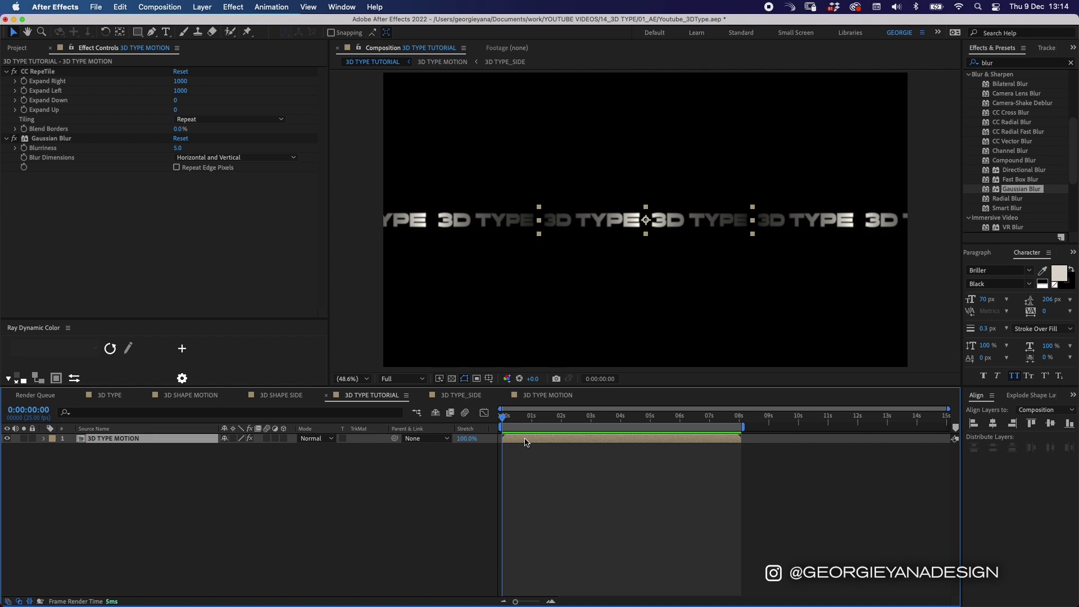
{"action": "key", "text": "super+d"}
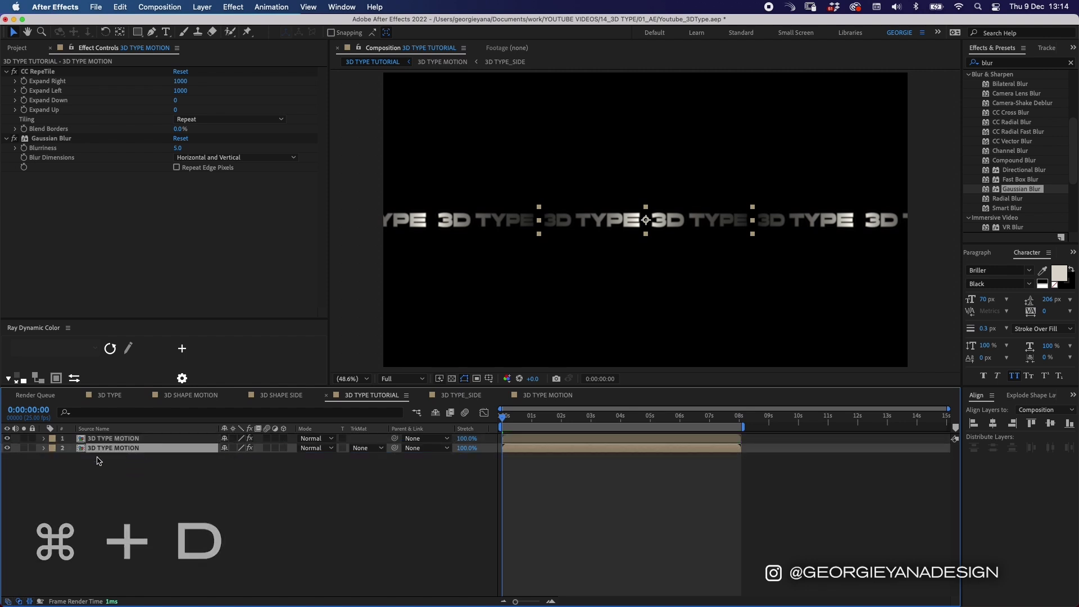
{"action": "left_click", "coordinate": [52, 448]}
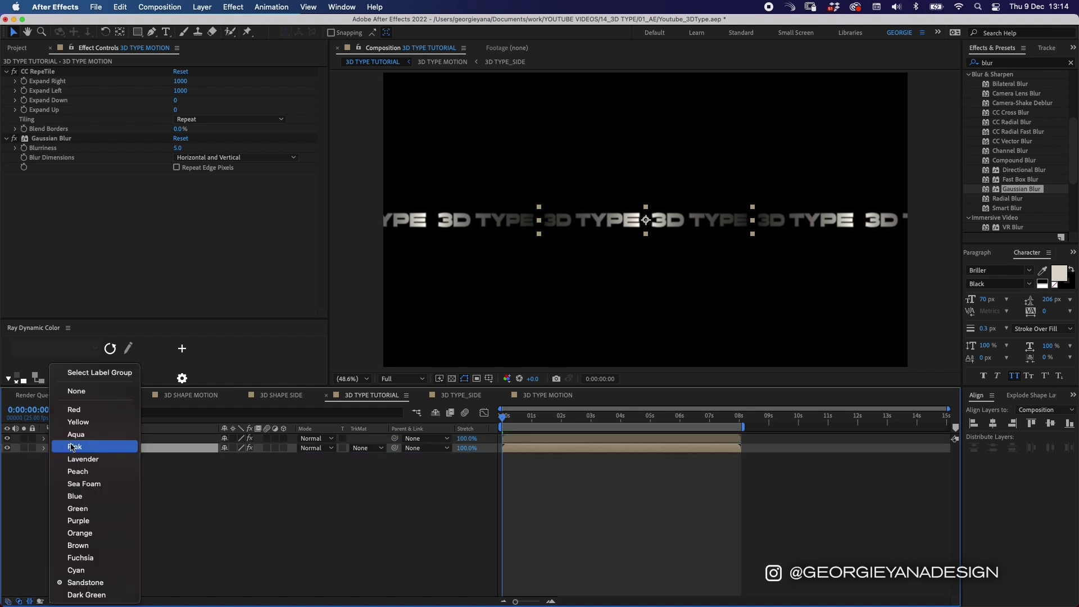
{"action": "left_click", "coordinate": [75, 422]}
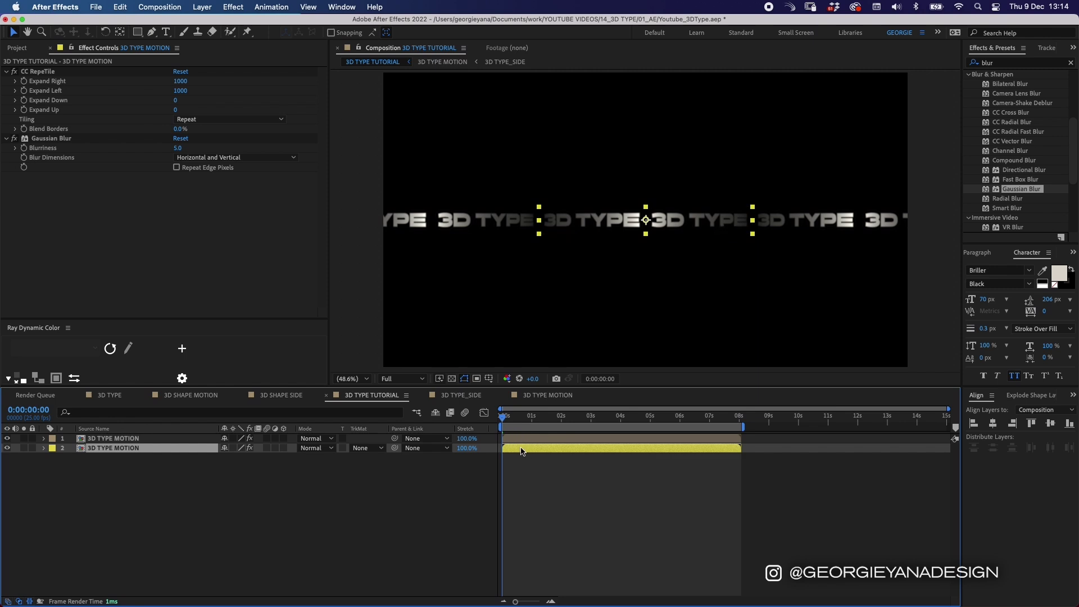
Place the yellow row just below the original and shift it sideways by half a tile so the words alternate
{"action": "key", "text": "shift+Down"}
{"action": "key", "text": "shift+Down"}
{"action": "key", "text": "shift+Down"}
{"action": "key", "text": "shift+Down"}
{"action": "key", "text": "shift+Down"}
{"action": "key", "text": "shift+Down"}
{"action": "key", "text": "shift+Down"}
{"action": "key", "text": "shift+Down"}
{"action": "key", "text": "shift+Down"}
{"action": "key", "text": "shift+Down"}
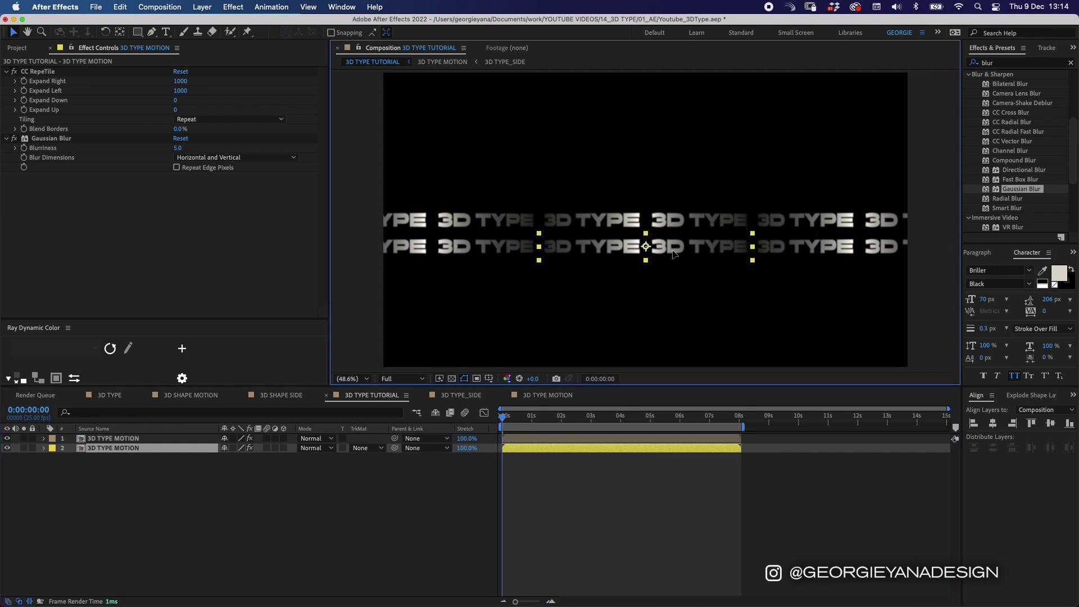
{"action": "left_click_drag", "start_coordinate": [674, 256], "coordinate": [780, 249]}
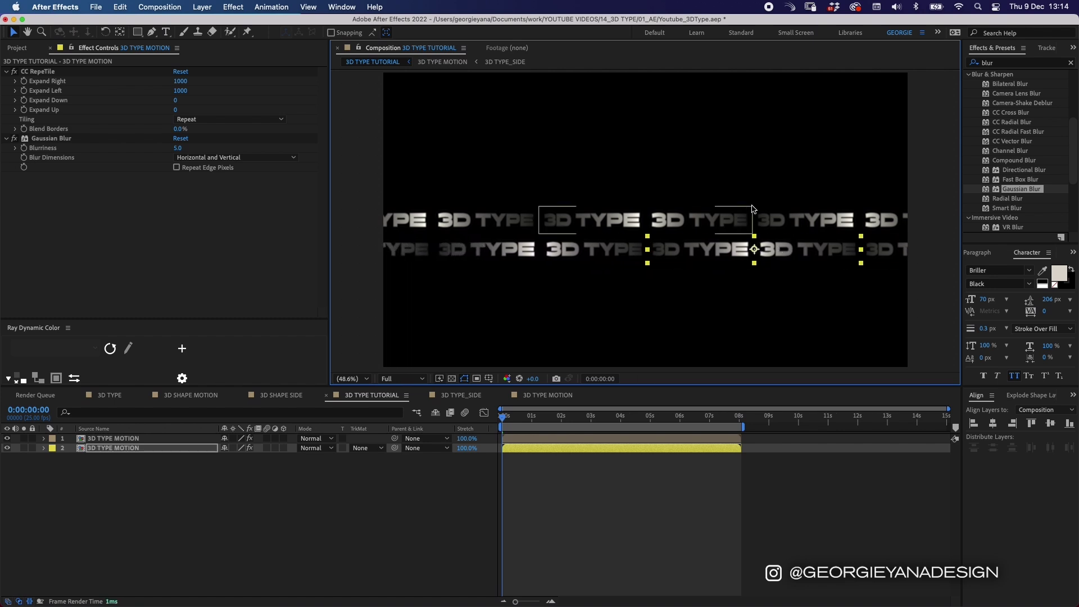
Duplicate both rows and move the copies straight down to form a third and fourth alternating row
{"action": "key", "text": "super+a"}
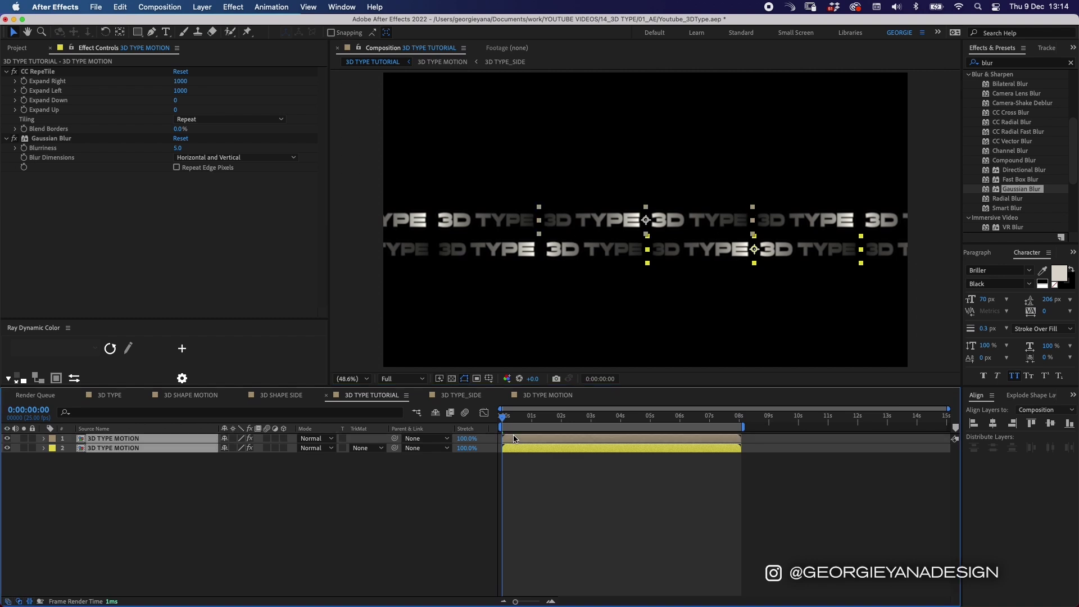
{"action": "key", "text": "super+d"}
{"action": "left_click_drag", "start_coordinate": [109, 461], "coordinate": [206, 472]}
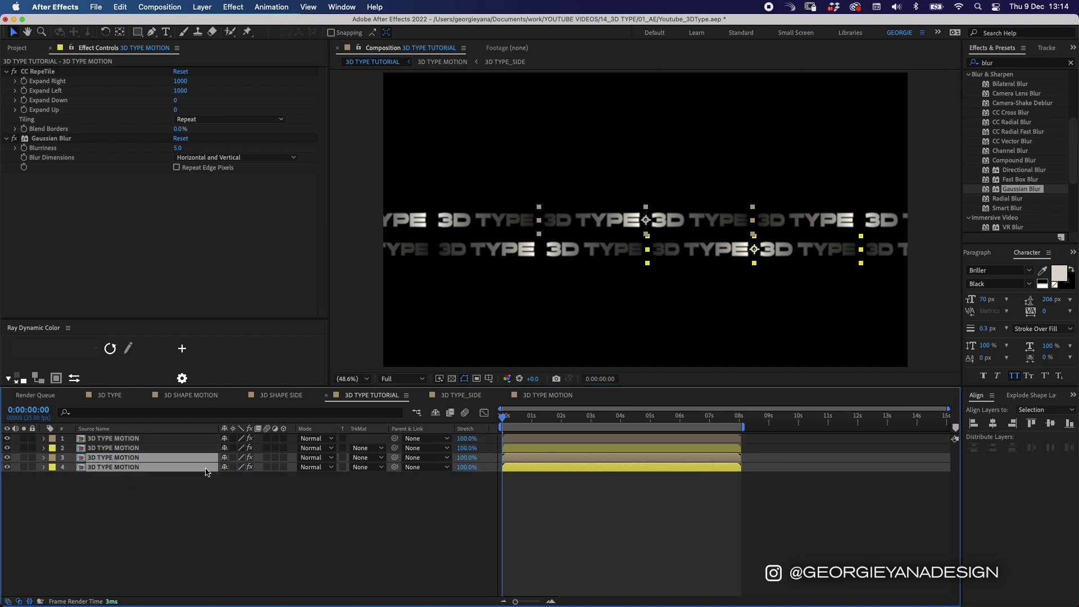
{"action": "key", "text": "shift+Down"}
{"action": "key", "text": "shift+Down"}
{"action": "key", "text": "shift+Down"}
{"action": "key", "text": "shift+Down"}
{"action": "key", "text": "shift+Down"}
{"action": "key", "text": "shift+Down"}
{"action": "key", "text": "shift+Down"}
{"action": "key", "text": "shift+Down"}
{"action": "key", "text": "shift+Down"}
{"action": "key", "text": "shift+Down"}
{"action": "key", "text": "shift+Down"}
{"action": "key", "text": "shift+Down"}
{"action": "key", "text": "shift+Down"}
{"action": "key", "text": "shift+Down"}
{"action": "key", "text": "shift+Down"}
{"action": "key", "text": "shift+Down"}
{"action": "key", "text": "shift+Down"}
{"action": "key", "text": "shift+Down"}
{"action": "key", "text": "shift+Down"}
{"action": "key", "text": "shift+Down"}
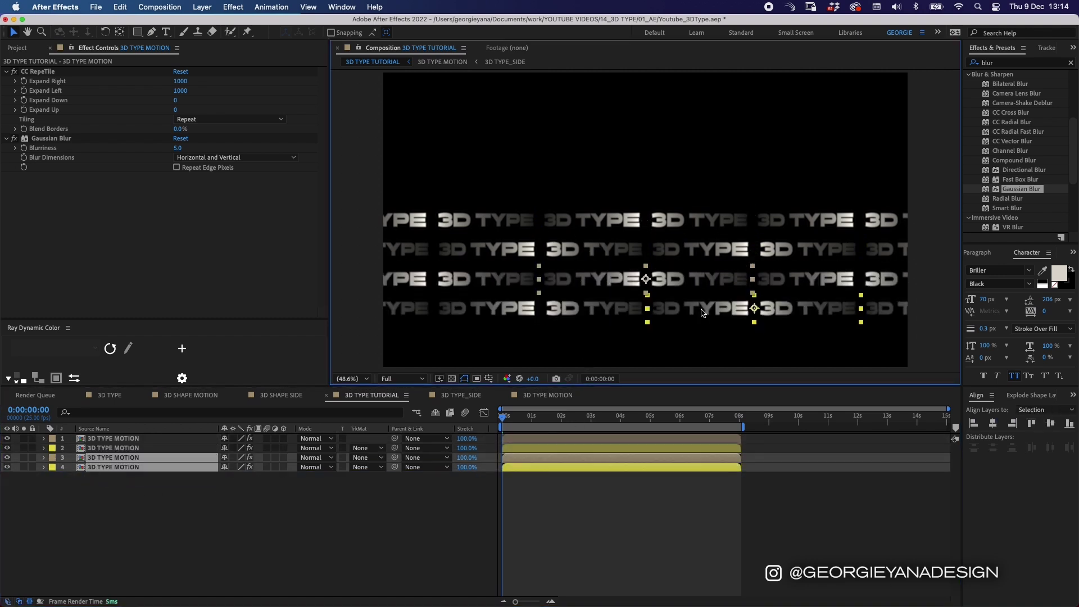
Duplicate all four rows and move one set up to the top of the frame
{"action": "key", "text": "super+a"}
{"action": "key", "text": "super+d"}
{"action": "left_click_drag", "start_coordinate": [646, 329], "coordinate": [675, 86]}
Duplicate the lowest pair of rows and move the copies down to make ten alternating rows
{"action": "left_click", "coordinate": [534, 495]}
{"action": "left_click", "coordinate": [534, 505], "text": "shift"}
{"action": "key", "text": "super+d"}
{"action": "key", "text": "shift+Down"}
{"action": "key", "text": "shift+Down"}
{"action": "key", "text": "shift+Down"}
{"action": "key", "text": "shift+Down"}
{"action": "key", "text": "shift+Down"}
{"action": "key", "text": "shift+Down"}
{"action": "key", "text": "shift+Down"}
{"action": "key", "text": "shift+Down"}
{"action": "key", "text": "shift+Down"}
{"action": "key", "text": "shift+Down"}
{"action": "key", "text": "shift+Down"}
{"action": "key", "text": "shift+Down"}
{"action": "key", "text": "shift+Down"}
{"action": "key", "text": "shift+Down"}
{"action": "key", "text": "shift+Down"}
{"action": "key", "text": "shift+Down"}
{"action": "key", "text": "shift+Down"}
{"action": "key", "text": "shift+Down"}
{"action": "key", "text": "shift+Down"}
{"action": "key", "text": "shift+Down"}
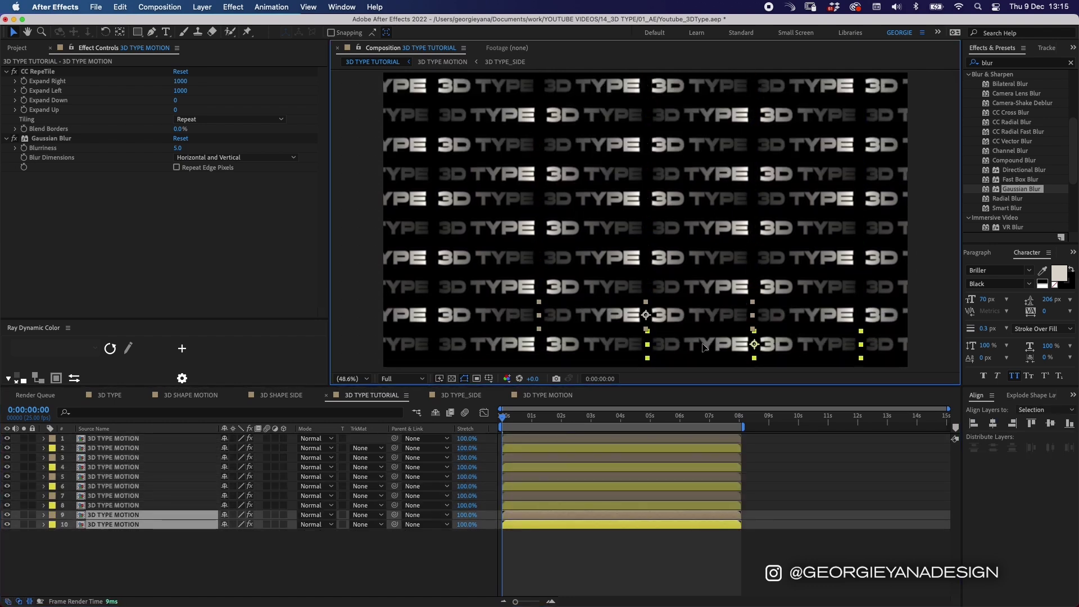
Duplicate one unshifted row as an eleventh layer, move it down and align it to the composition's bottom edge
{"action": "left_click", "coordinate": [579, 524]}
{"action": "key", "text": "super+d"}
{"action": "key", "text": "shift+Down"}
{"action": "key", "text": "shift+Down"}
{"action": "key", "text": "shift+Down"}
{"action": "key", "text": "shift+Down"}
{"action": "key", "text": "shift+Down"}
{"action": "key", "text": "shift+Down"}
{"action": "key", "text": "shift+Down"}
{"action": "key", "text": "shift+Down"}
{"action": "key", "text": "shift+Down"}
{"action": "key", "text": "shift+Down"}
{"action": "key", "text": "shift+Down"}
{"action": "key", "text": "shift+Down"}
{"action": "key", "text": "shift+Down"}
{"action": "key", "text": "shift+Down"}
{"action": "key", "text": "shift+Down"}
{"action": "key", "text": "shift+Down"}
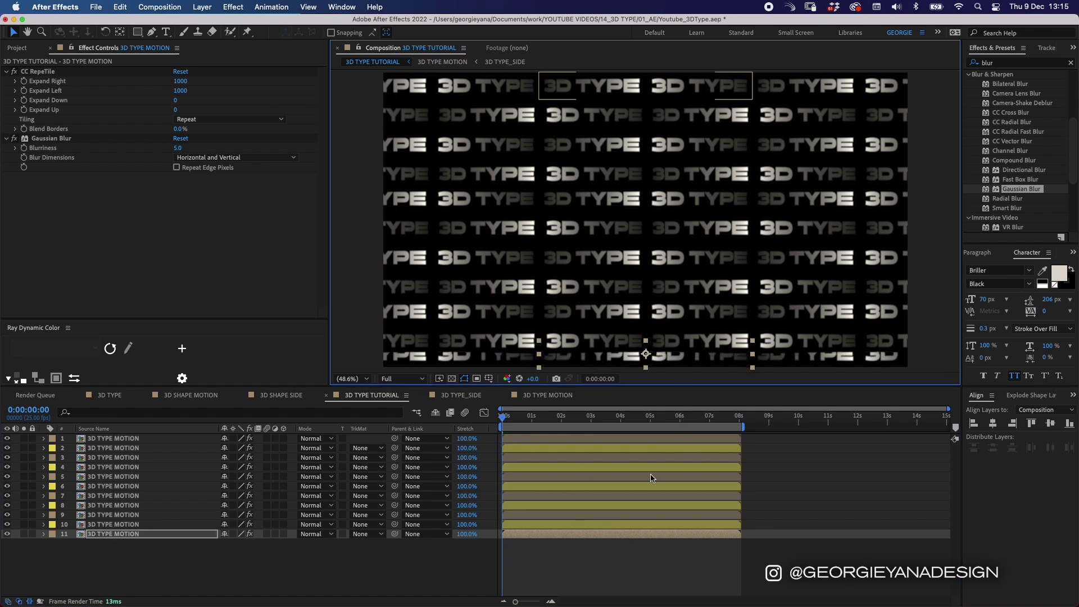
{"action": "left_click", "coordinate": [1069, 426]}
Align the first 3D TYPE MOTION layer to the composition's top edge
{"action": "key", "text": "super+Up"}
{"action": "key", "text": "super+Up"}
{"action": "key", "text": "super+Up"}
{"action": "key", "text": "super+Up"}
{"action": "key", "text": "super+Up"}
{"action": "key", "text": "super+Up"}
{"action": "key", "text": "super+Up"}
{"action": "key", "text": "super+Up"}
{"action": "key", "text": "super+Up"}
{"action": "key", "text": "super+Up"}
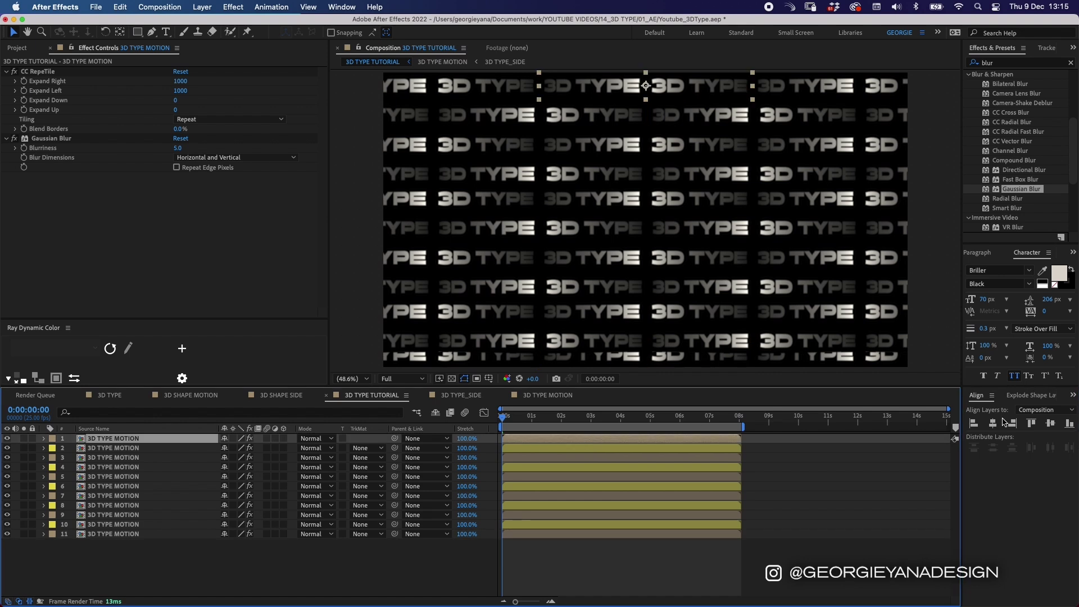
{"action": "left_click", "coordinate": [1031, 423]}
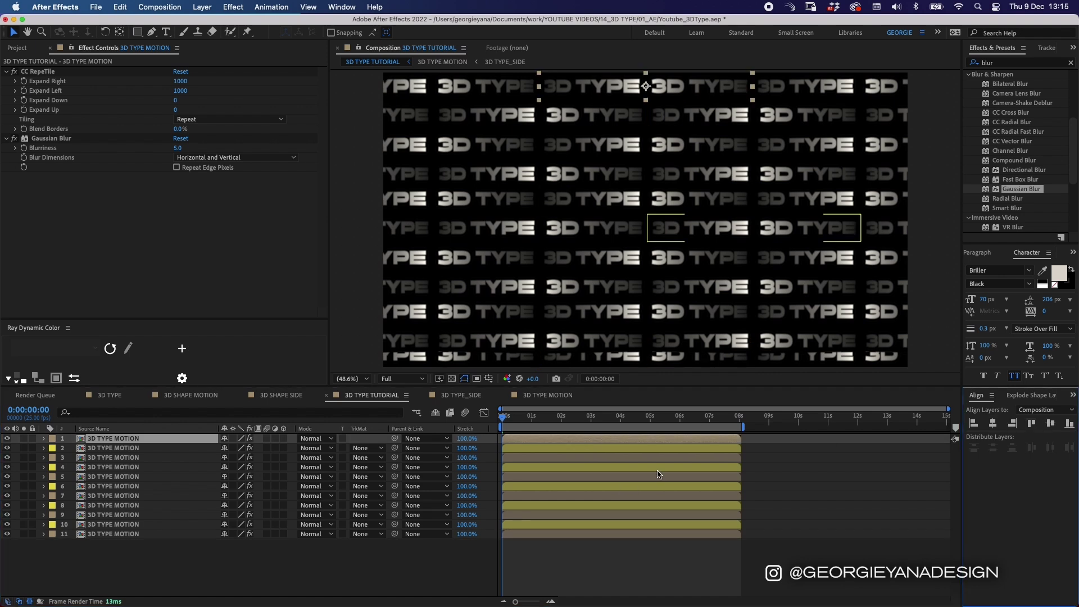
Distribute all eleven rows evenly by their vertical centres
{"action": "left_click", "coordinate": [582, 535], "text": "shift"}
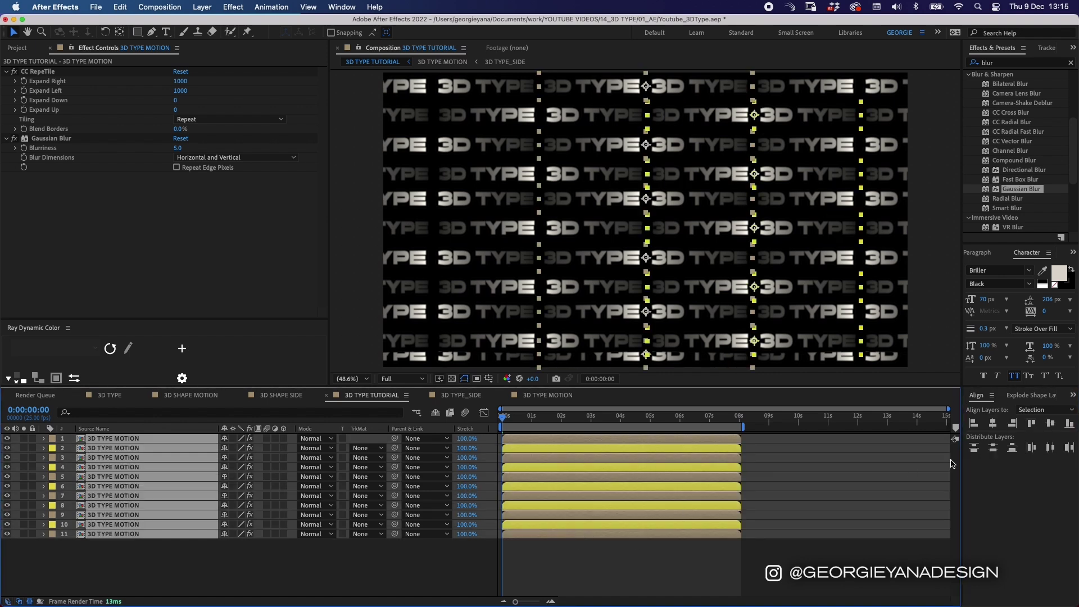
{"action": "left_click", "coordinate": [993, 447]}
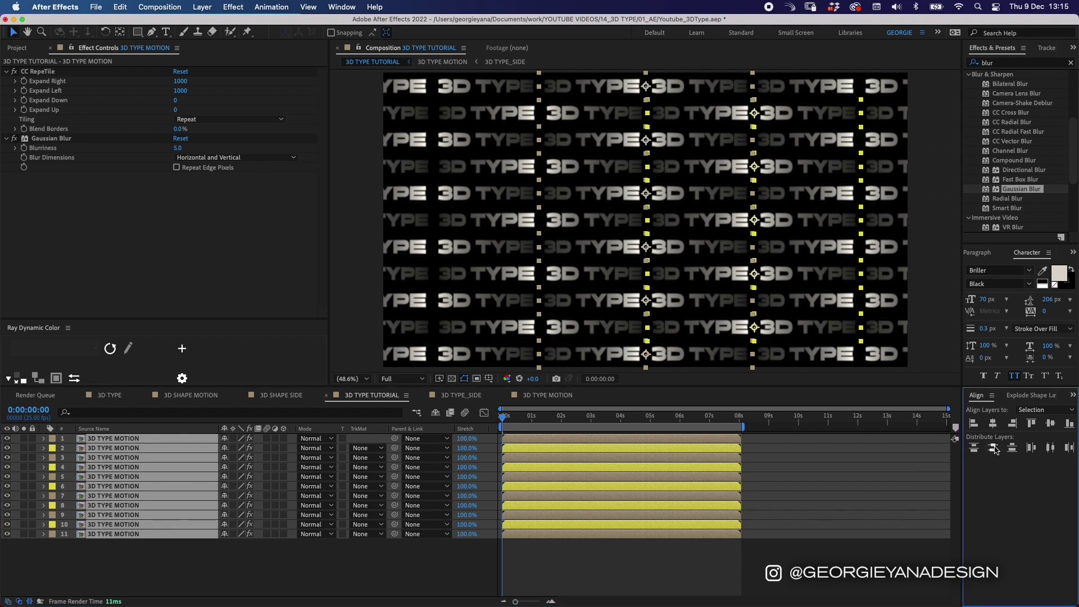
{"action": "left_click", "coordinate": [609, 554]}
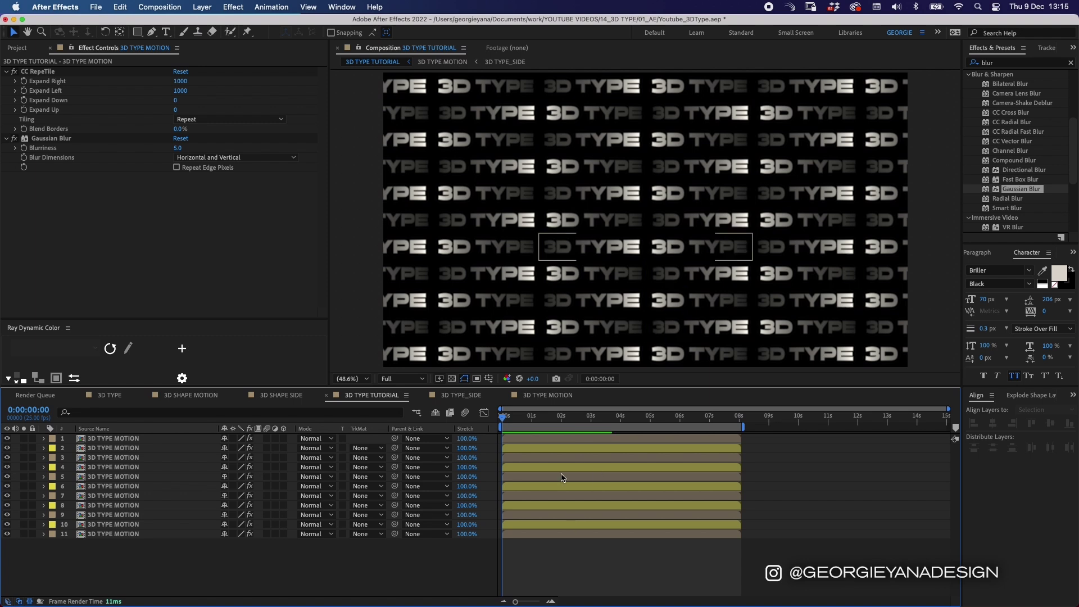
Stagger the eleven layers in time so each row starts one frame after the row above it
{"action": "left_click", "coordinate": [528, 439]}
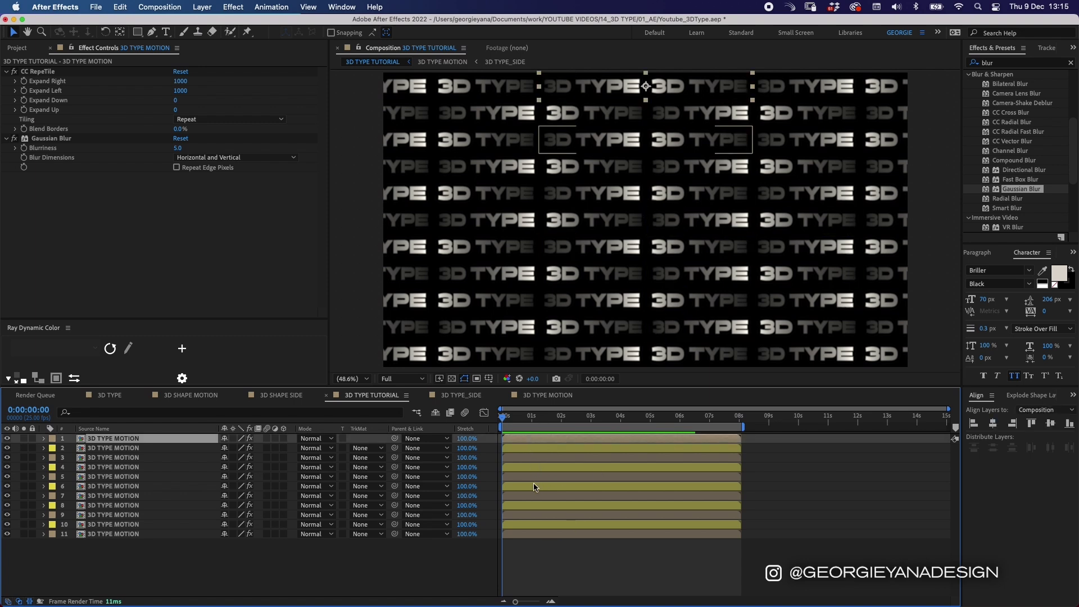
{"action": "left_click", "coordinate": [545, 534], "text": "shift"}
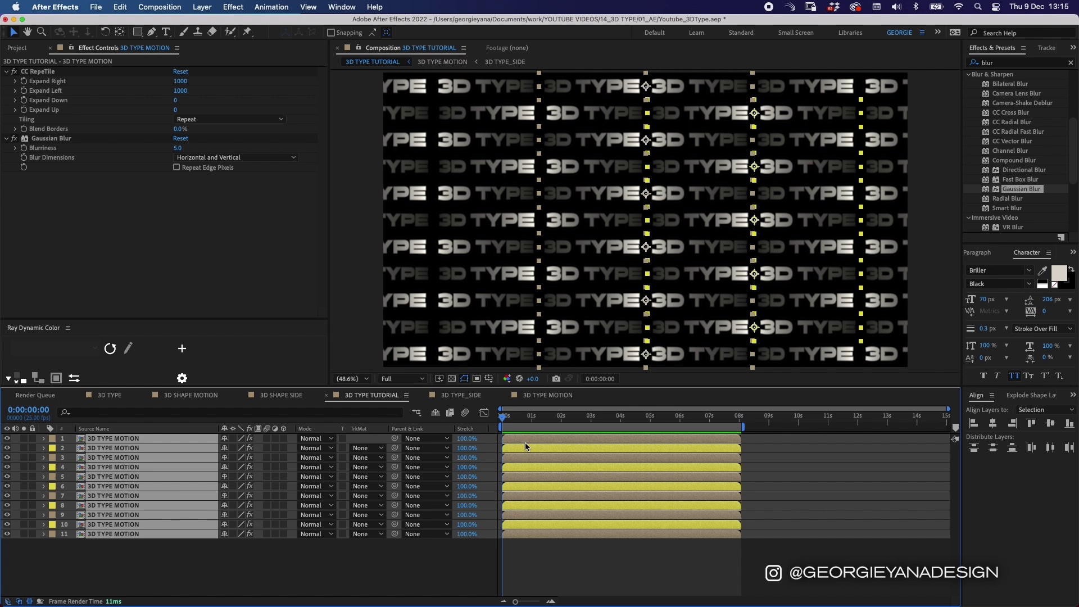
{"action": "left_click", "coordinate": [515, 441], "text": "super"}
{"action": "left_click_drag", "start_coordinate": [513, 449], "coordinate": [516, 457]}
{"action": "left_click", "coordinate": [515, 449], "text": "super"}
{"action": "left_click", "coordinate": [517, 467]}
{"action": "key", "text": "equal"}
{"action": "key", "text": "equal"}
{"action": "key", "text": "equal"}
{"action": "left_click", "coordinate": [531, 539], "text": "shift"}
{"action": "left_click_drag", "start_coordinate": [531, 533], "coordinate": [554, 534]}
{"action": "left_click", "coordinate": [525, 490], "text": "super"}
{"action": "left_click", "coordinate": [534, 508], "text": "super"}
{"action": "key", "text": "minus"}
{"action": "key", "text": "minus"}
{"action": "key", "text": "minus"}
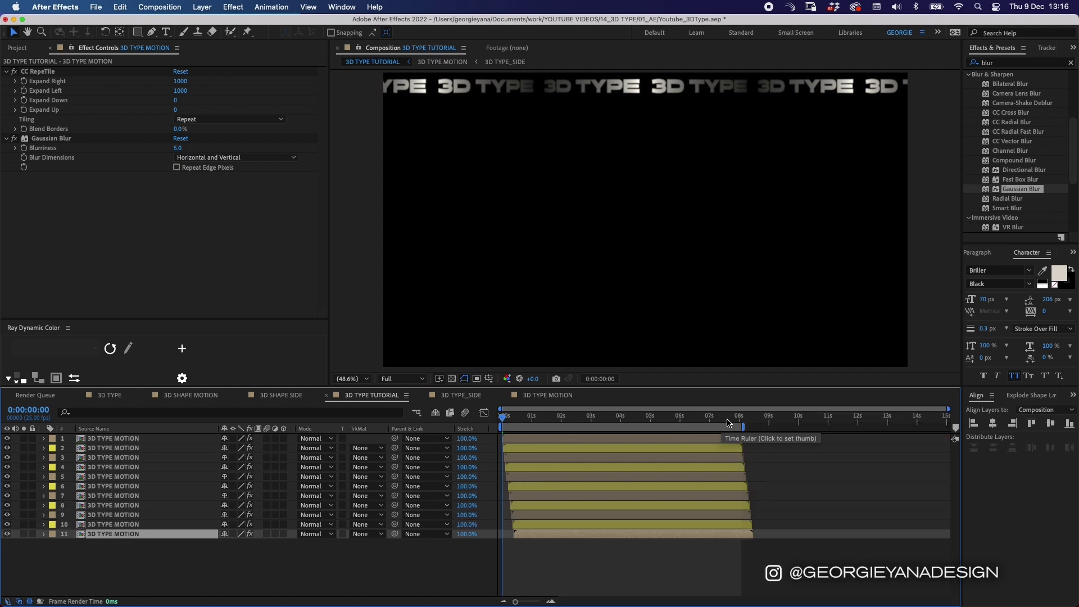
Split all eleven 3D TYPE MOTION layers at 0:00:08:02
{"action": "left_click_drag", "start_coordinate": [737, 420], "coordinate": [740, 419]}
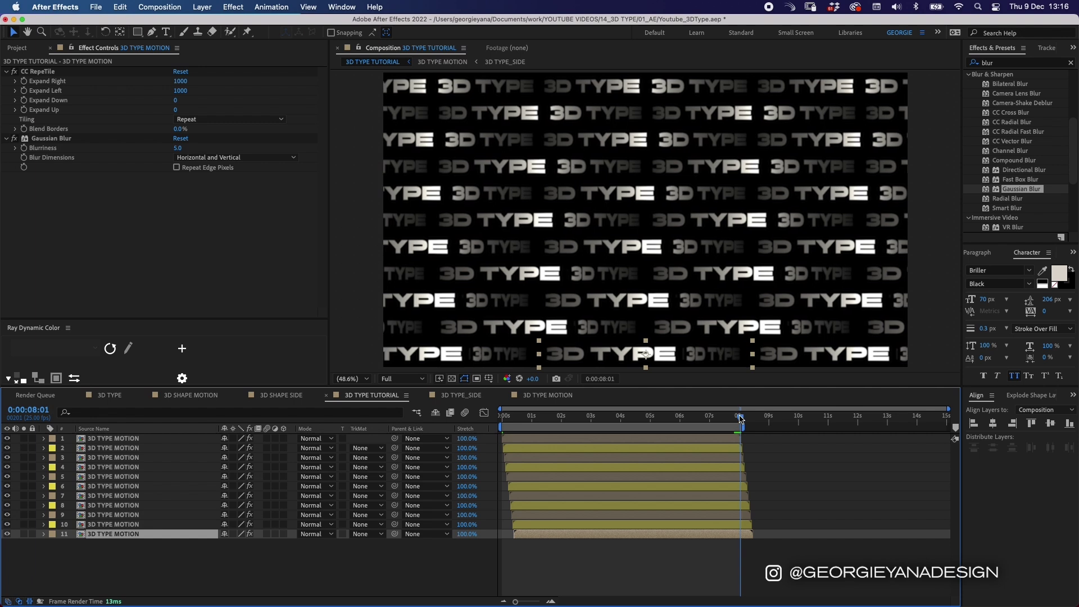
{"action": "key", "text": "equal"}
{"action": "key", "text": "equal"}
{"action": "key", "text": "equal"}
{"action": "key", "text": "equal"}
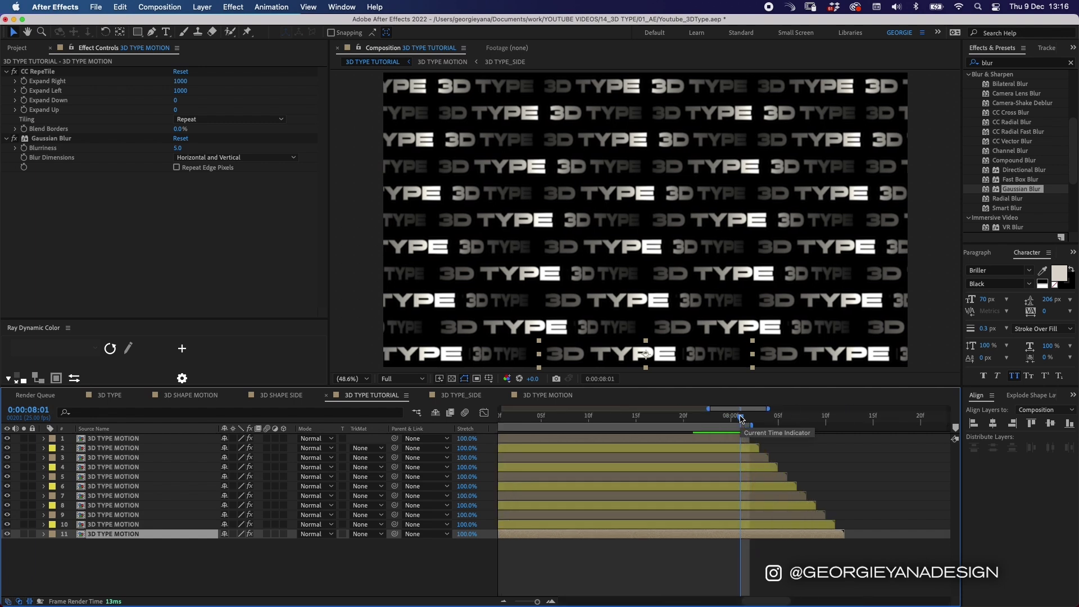
{"action": "scroll", "coordinate": [730, 478], "scroll_direction": "right", "scroll_amount": 3}
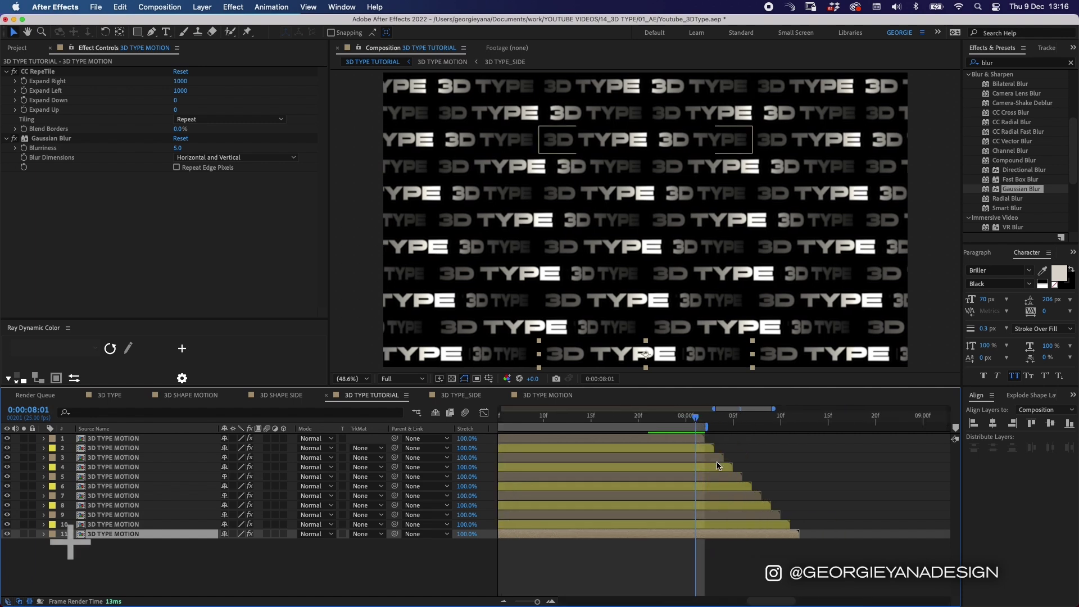
{"action": "left_click", "coordinate": [661, 438]}
{"action": "left_click", "coordinate": [667, 534], "text": "shift"}
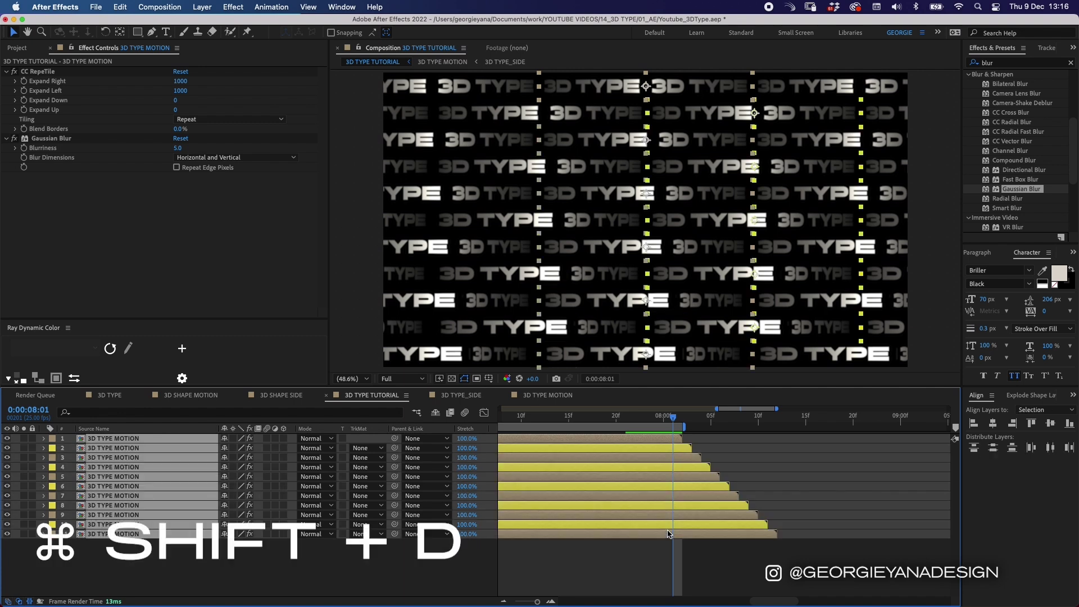
{"action": "key", "text": "super+shift+d"}
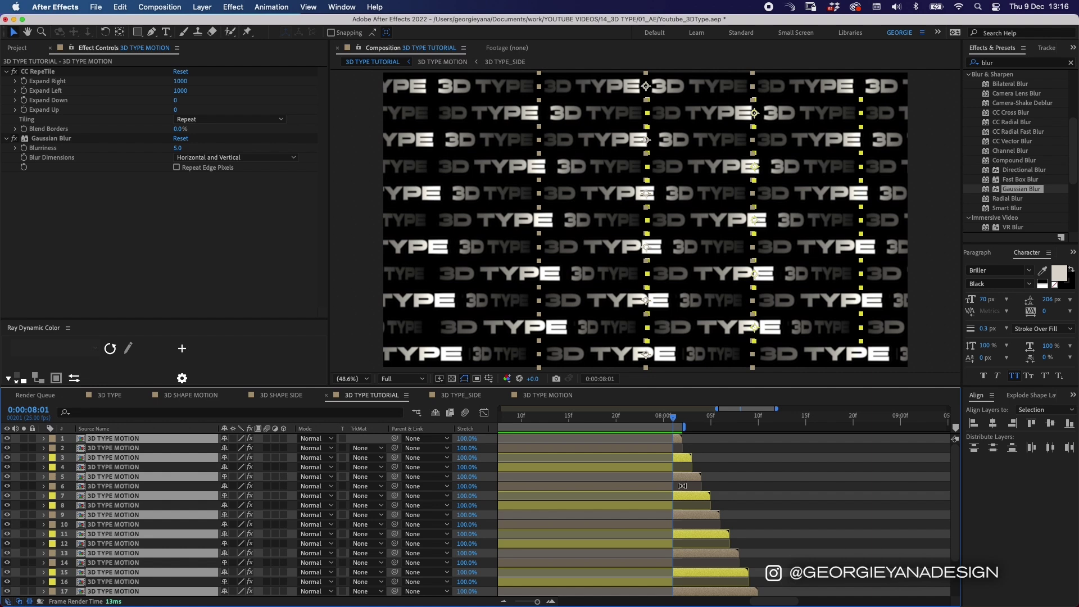
{"action": "key", "text": "super+z"}
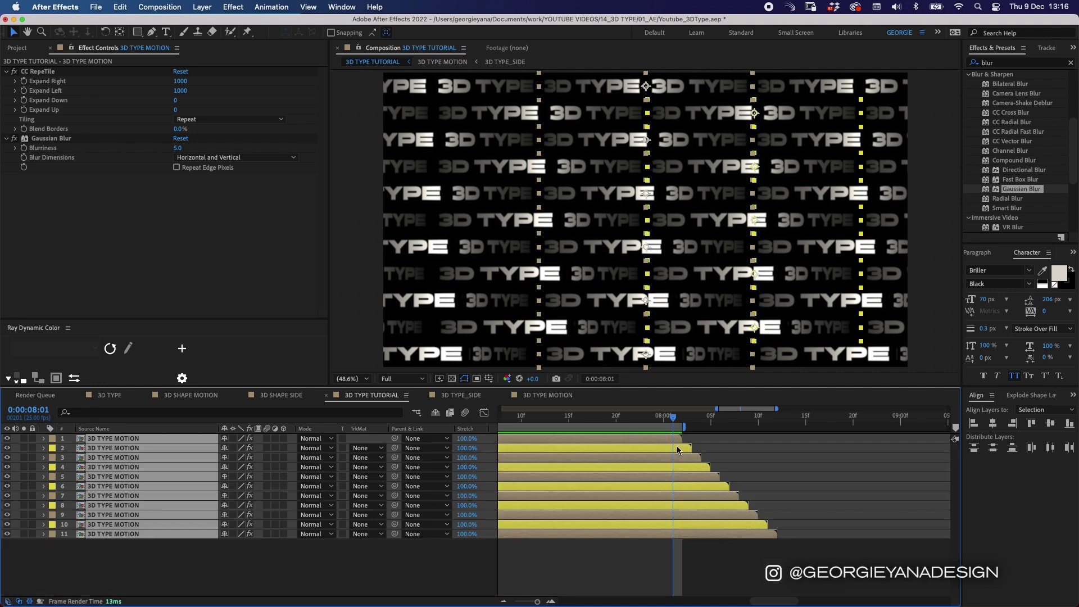
{"action": "key", "text": "super+Right"}
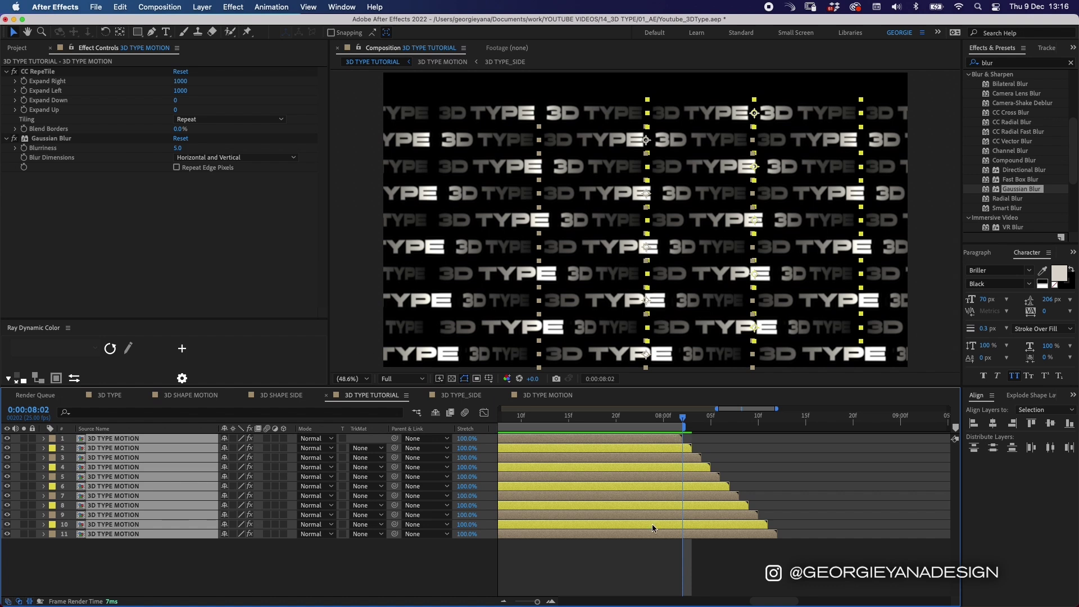
{"action": "key", "text": "super+shift+d"}
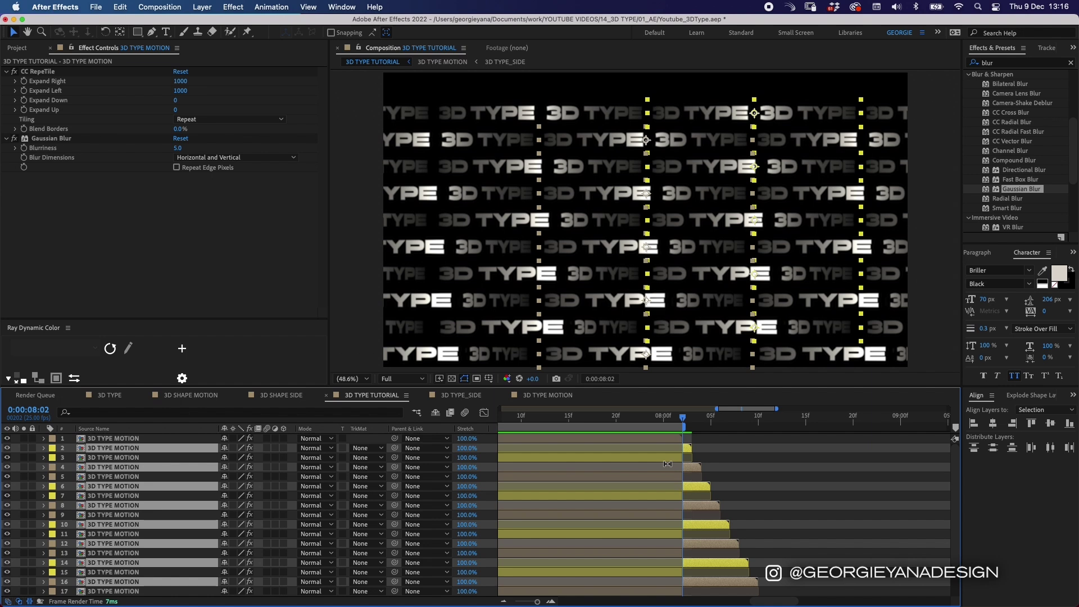
Move the ten split-off tail layers to the bottom of the layer stack and shift them to start at 0:00:00:00
{"action": "scroll", "coordinate": [99, 565], "scroll_direction": "down", "scroll_amount": 2}
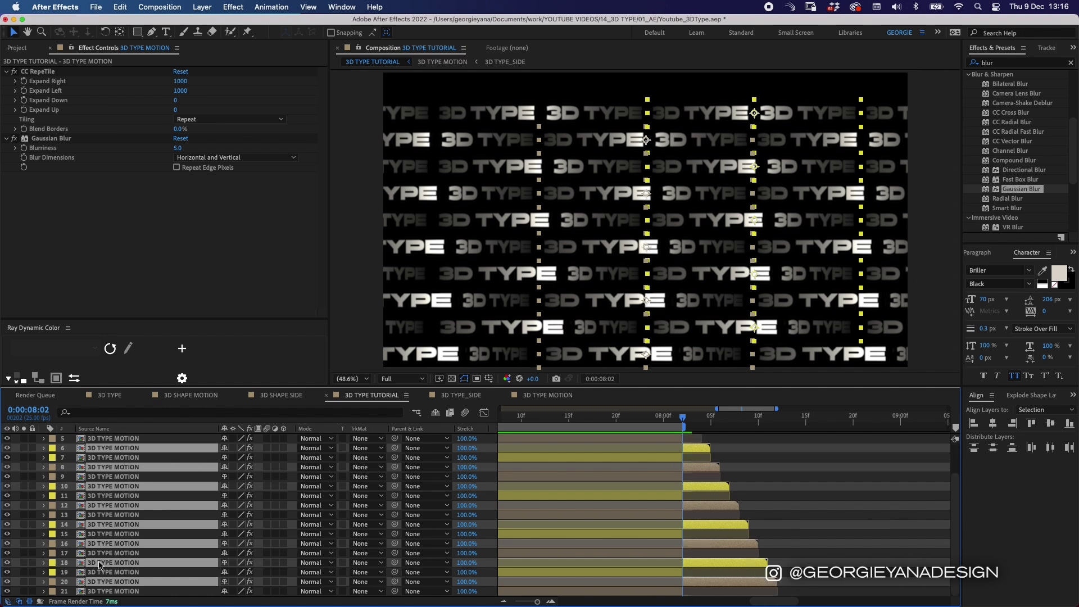
{"action": "left_click_drag", "start_coordinate": [123, 585], "coordinate": [112, 559]}
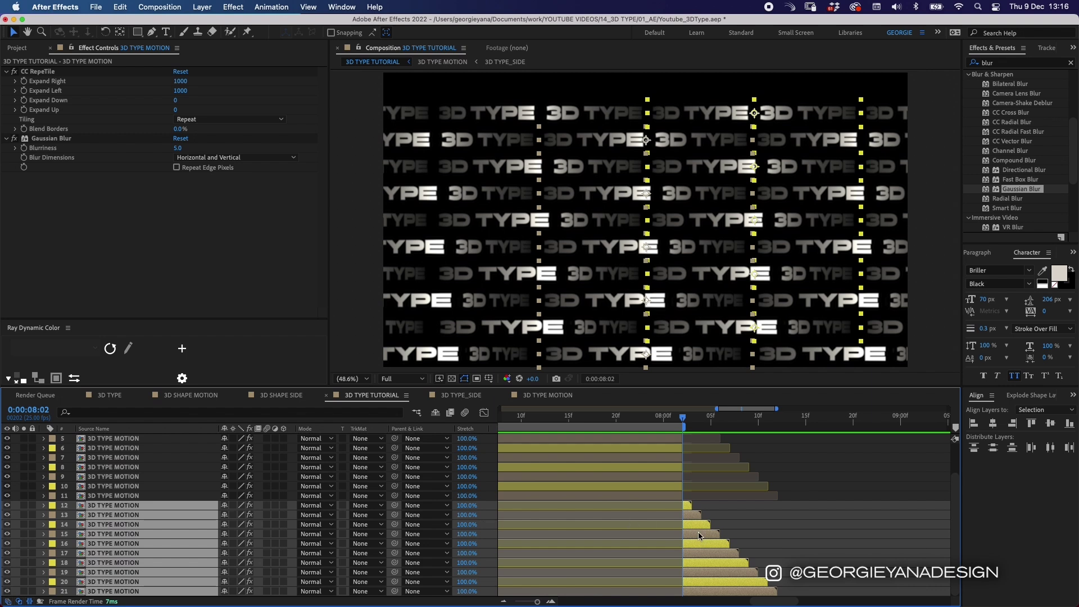
{"action": "key", "text": "minus"}
{"action": "key", "text": "minus"}
{"action": "key", "text": "minus"}
{"action": "key", "text": "minus"}
{"action": "key", "text": "minus"}
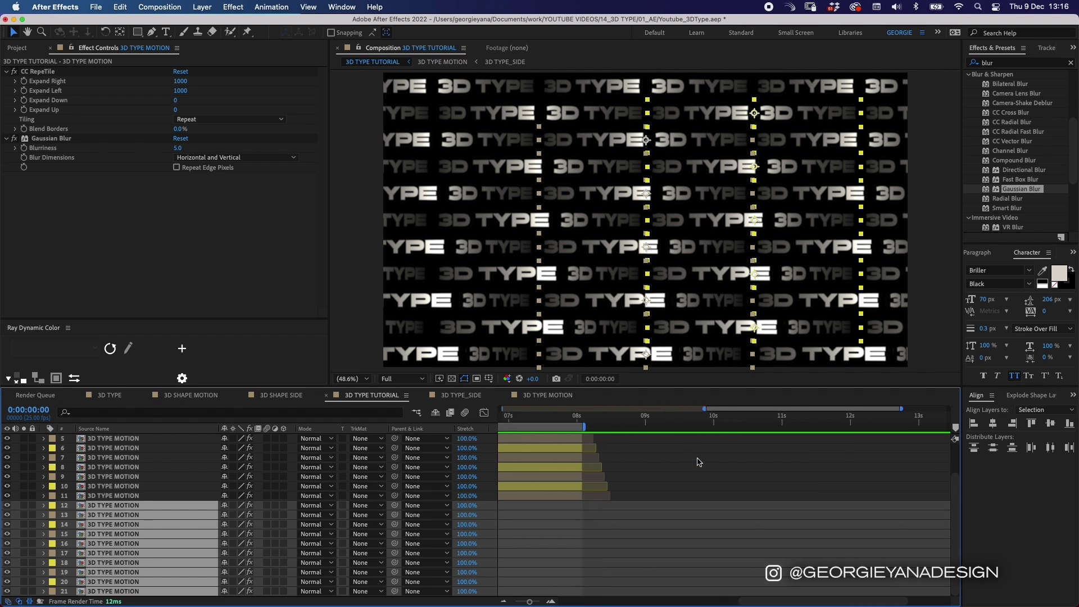
{"action": "scroll", "coordinate": [699, 462], "scroll_direction": "left", "scroll_amount": 5}
{"action": "scroll", "coordinate": [698, 462], "scroll_direction": "up", "scroll_amount": 1}
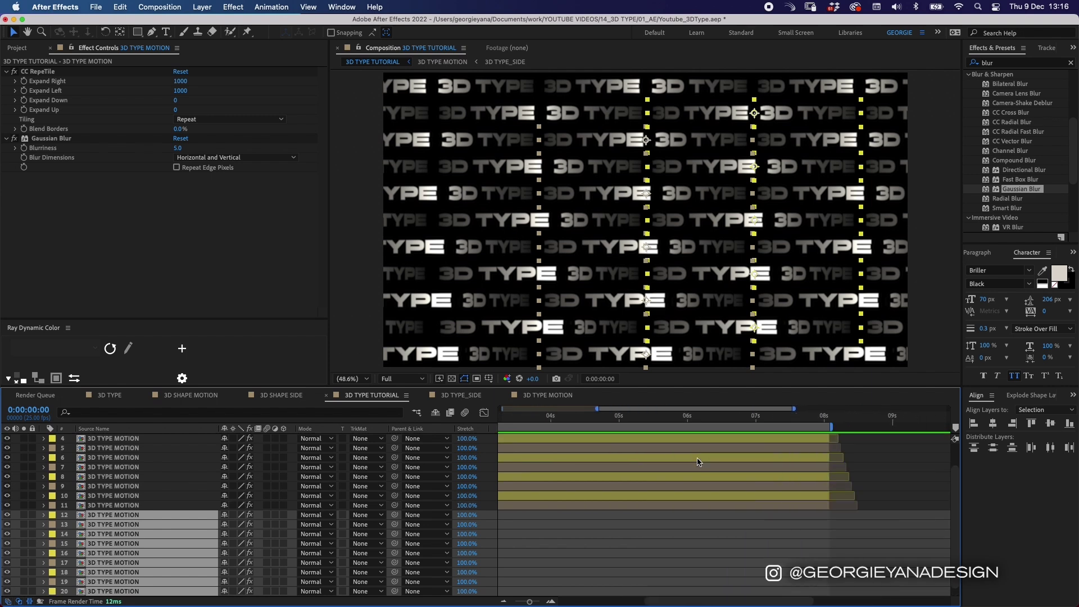
Preview the loop transition from 0:00:07:14 and return to the first frame
{"action": "left_click", "coordinate": [794, 419]}
{"action": "key", "text": "space"}
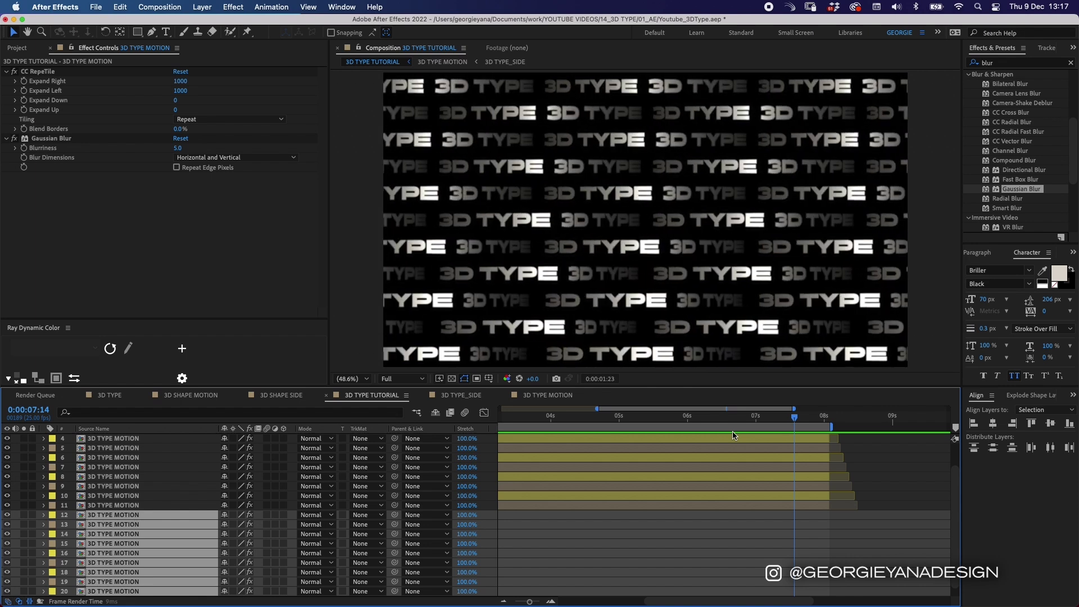
{"action": "key", "text": "space"}
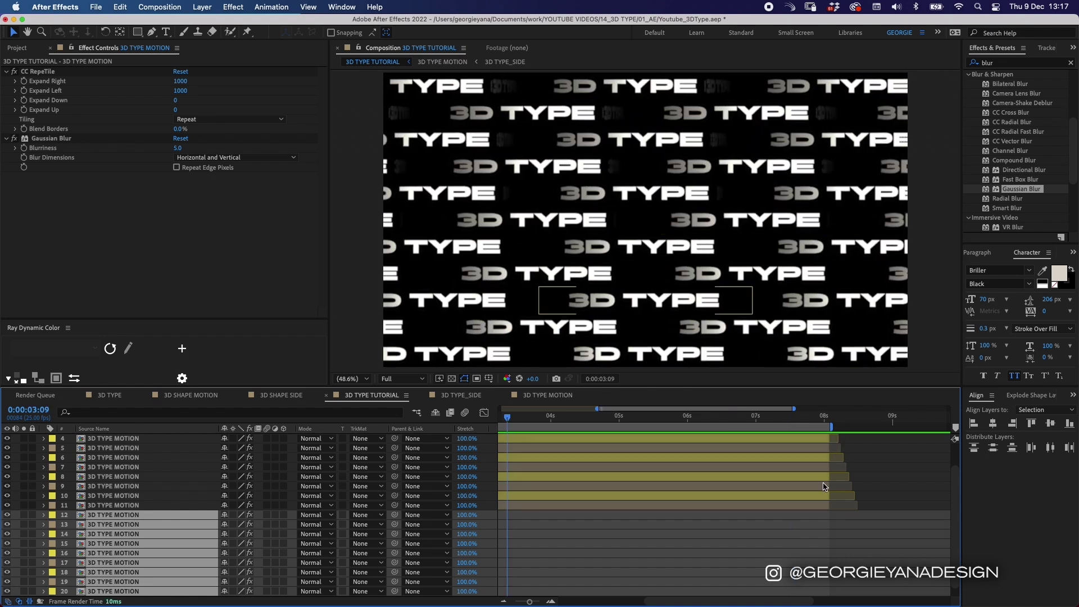
{"action": "key", "text": "Home"}
{"action": "scroll", "coordinate": [765, 492], "scroll_direction": "up", "scroll_amount": 1}
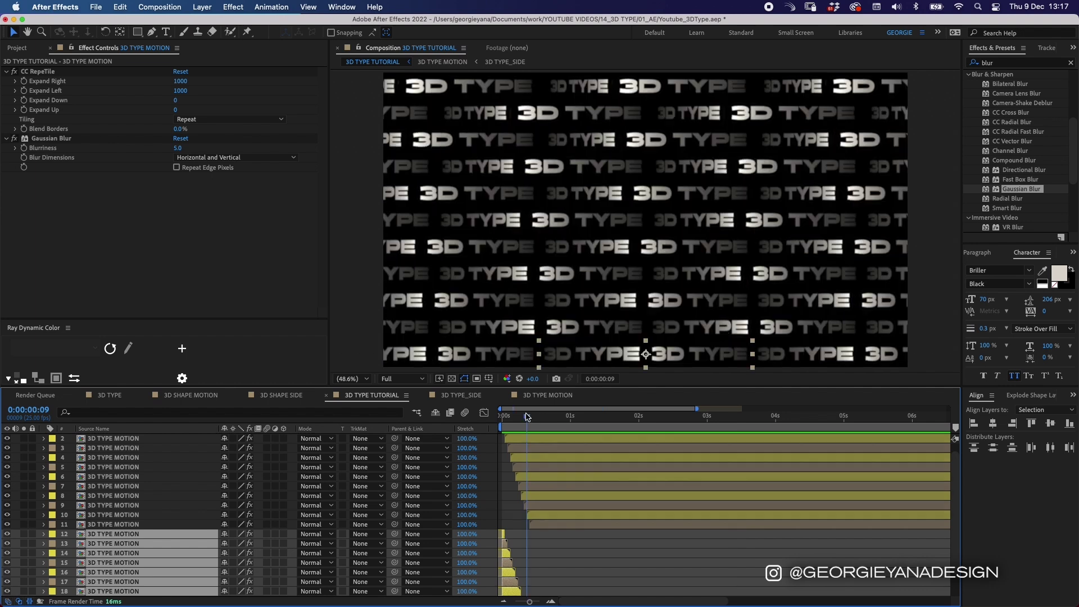
Hide the ten tail layers and preview the row pattern from the start without them
{"action": "left_click_drag", "start_coordinate": [7, 534], "coordinate": [6, 591]}
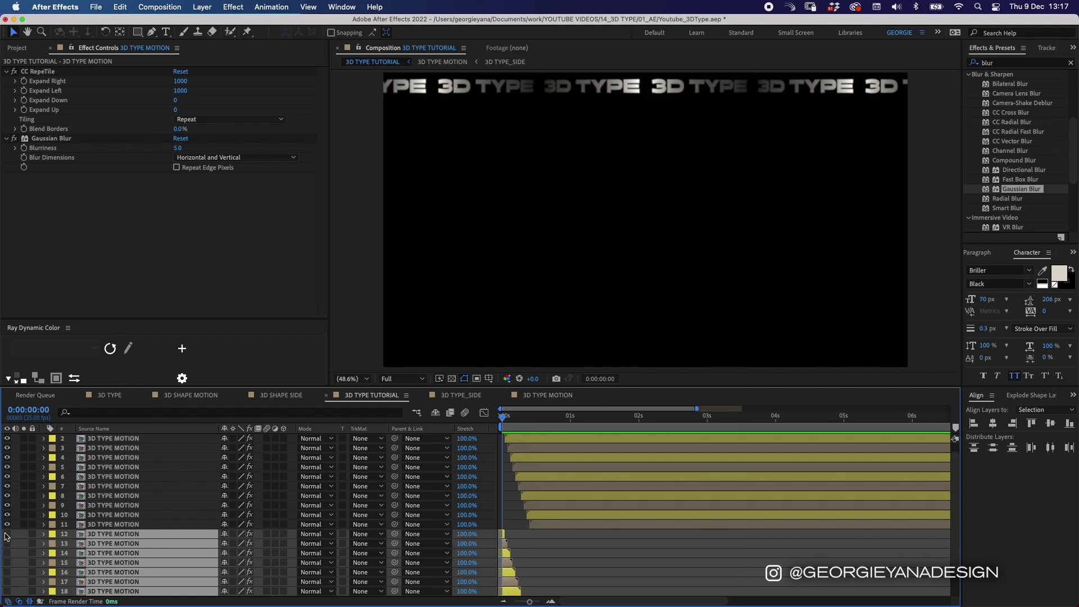
{"action": "left_click", "coordinate": [541, 560]}
{"action": "key", "text": "space"}
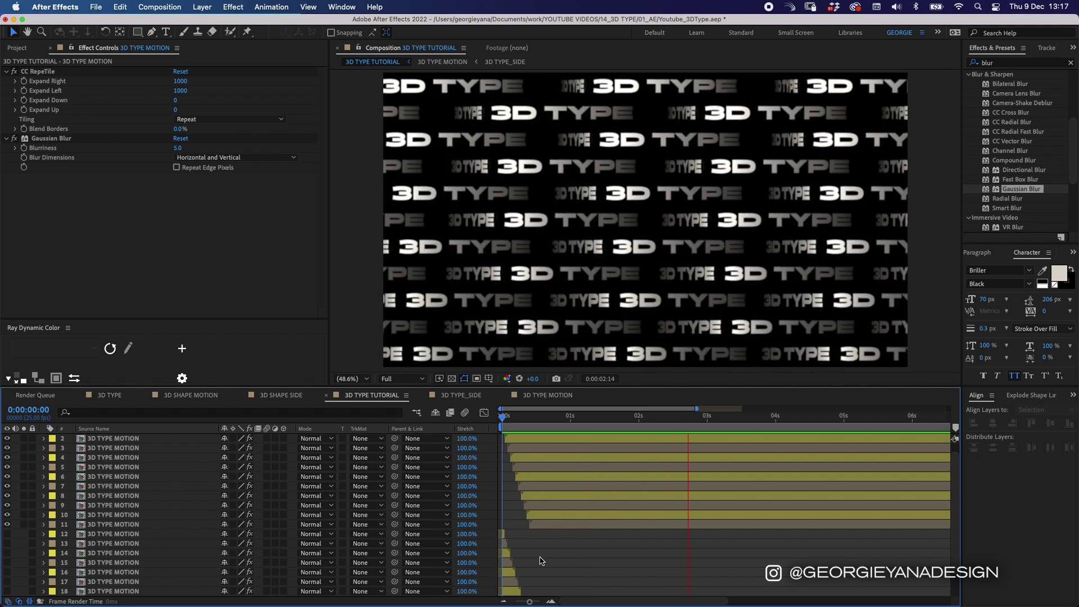
{"action": "key", "text": "space"}
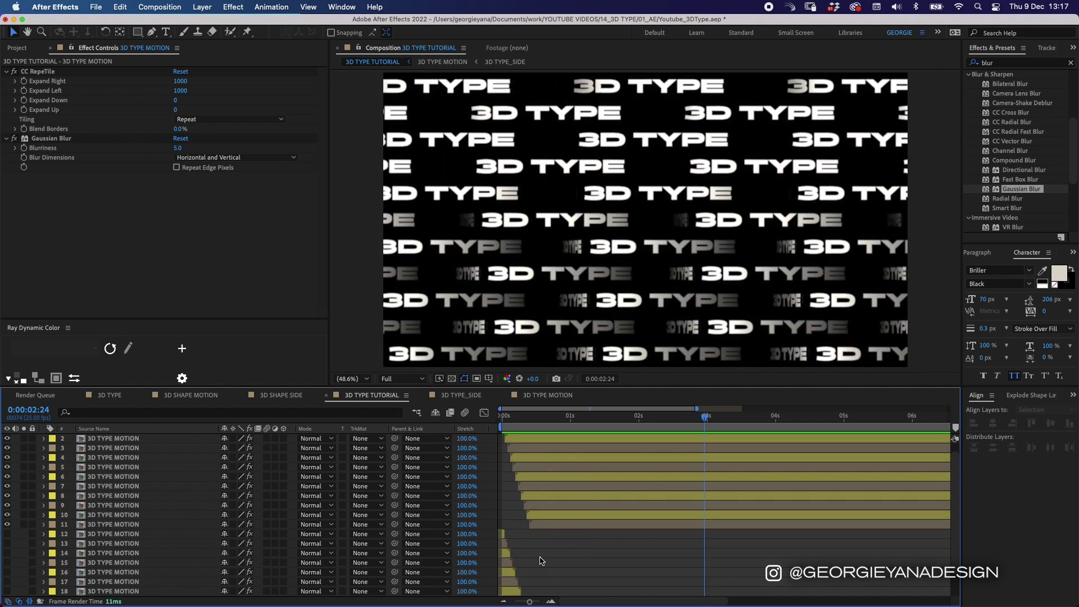
Compare the opening frame with the frame at 0:00:08:01, and make the ten tail layers visible again
{"action": "left_click", "coordinate": [506, 420]}
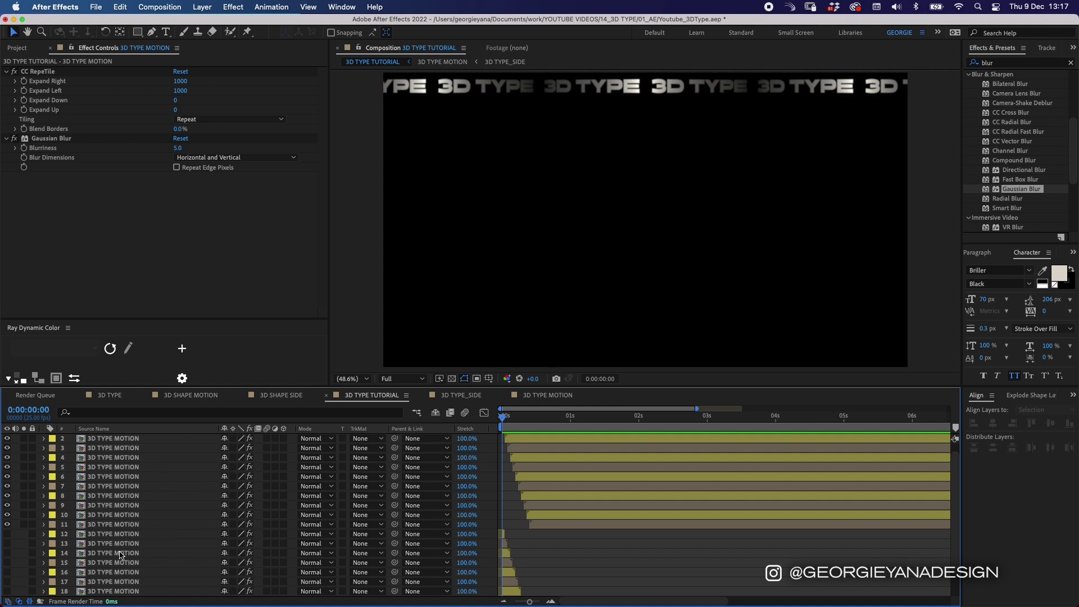
{"action": "left_click", "coordinate": [109, 537]}
{"action": "left_click", "coordinate": [111, 590], "text": "shift"}
{"action": "scroll", "coordinate": [667, 516], "scroll_direction": "right", "scroll_amount": 6}
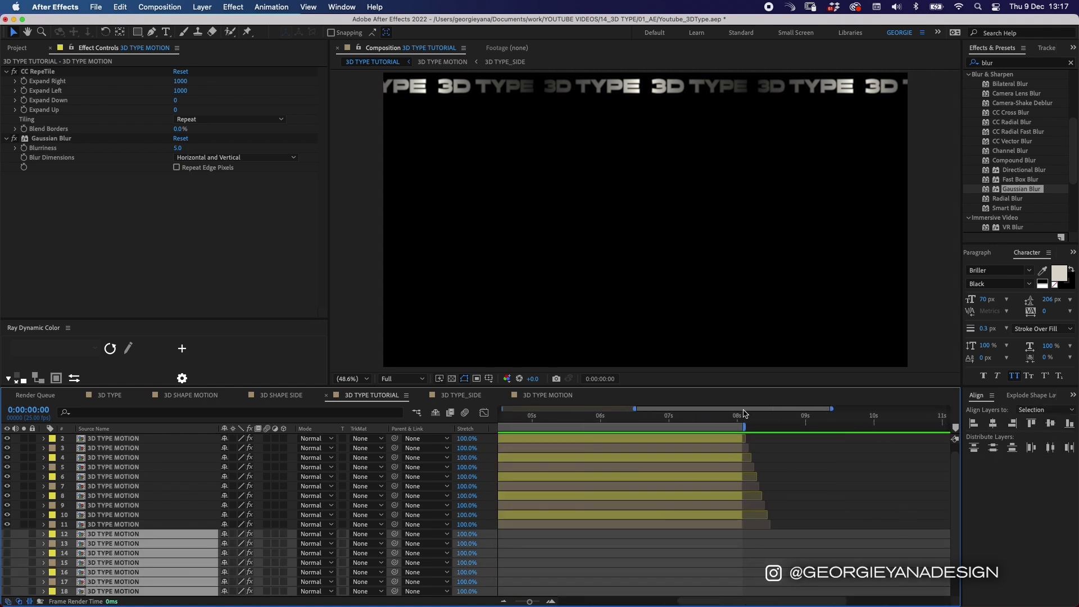
{"action": "left_click", "coordinate": [743, 417]}
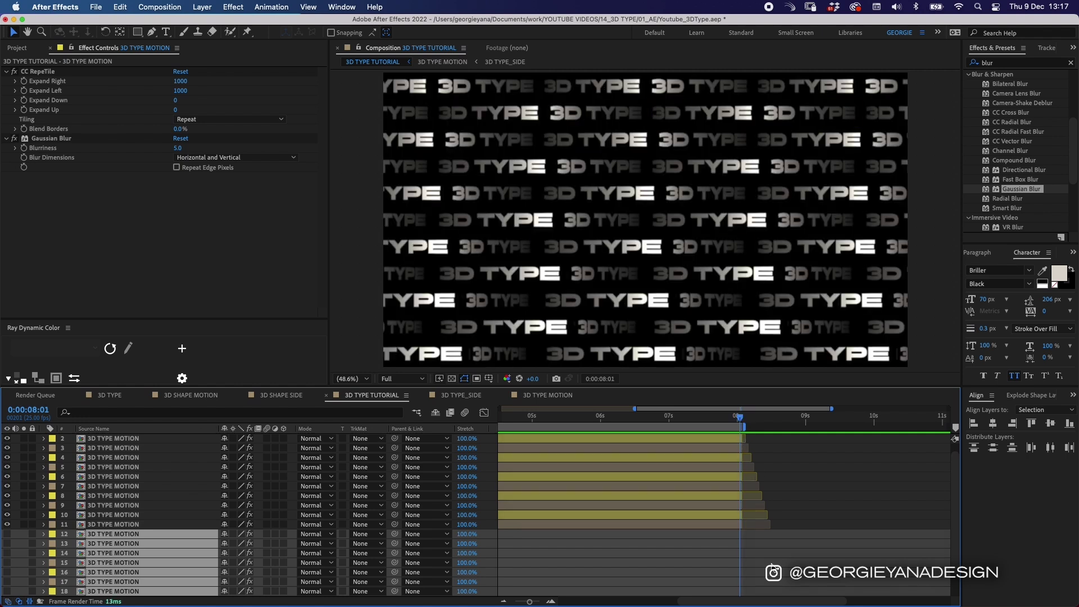
{"action": "scroll", "coordinate": [693, 534], "scroll_direction": "left", "scroll_amount": 5}
{"action": "scroll", "coordinate": [693, 533], "scroll_direction": "down", "scroll_amount": 1}
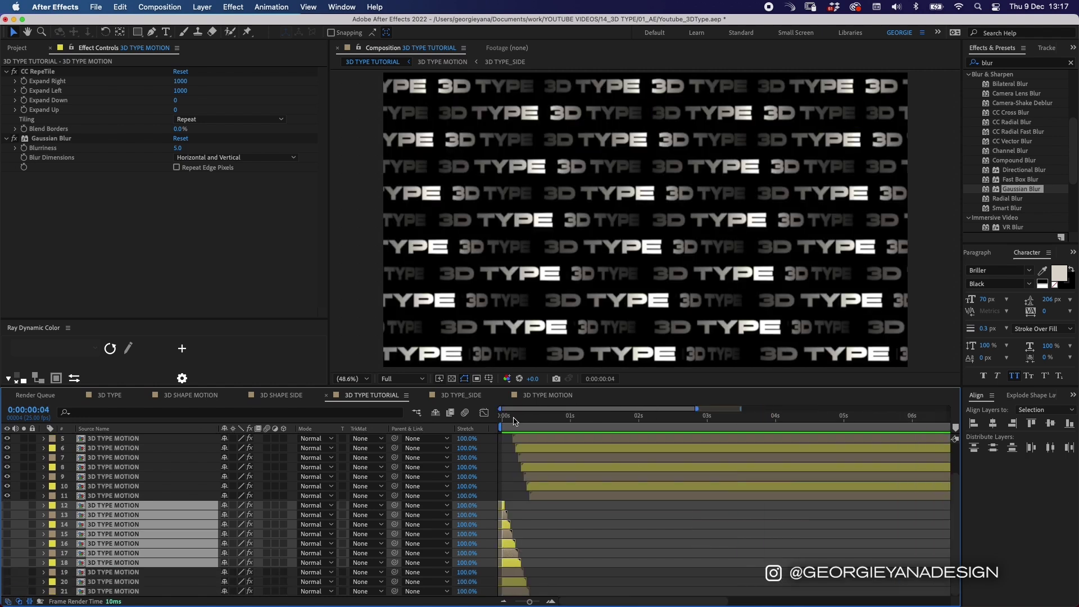
{"action": "left_click_drag", "start_coordinate": [513, 418], "coordinate": [475, 421]}
{"action": "left_click", "coordinate": [117, 591], "text": "shift"}
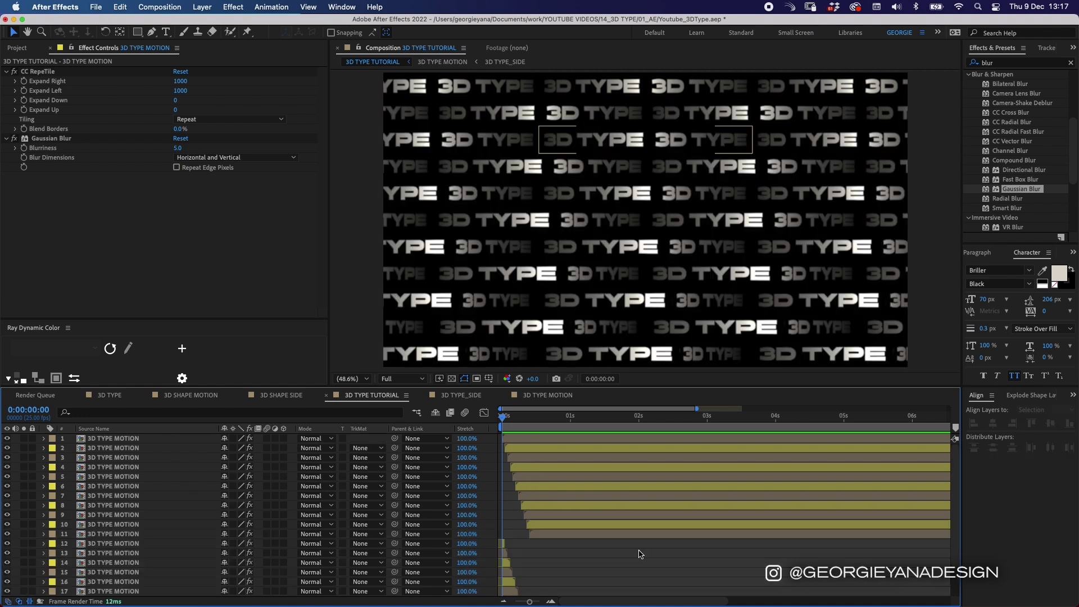
Add a new adjustment layer to 3D TYPE TUTORIAL and bring it to the top of the layer stack
{"action": "right_click", "coordinate": [607, 557]}
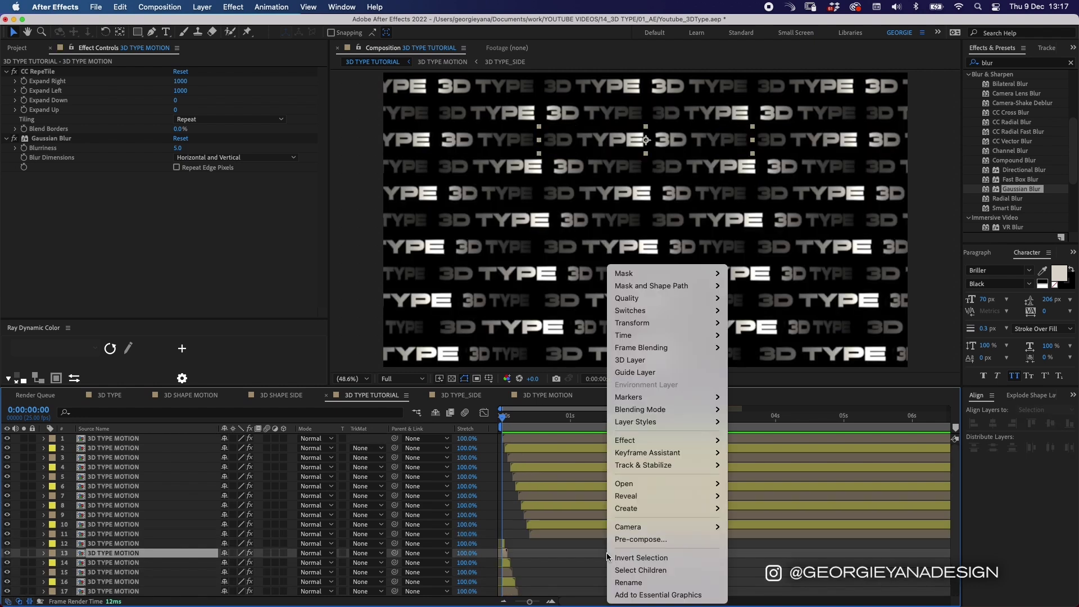
{"action": "left_click", "coordinate": [548, 572]}
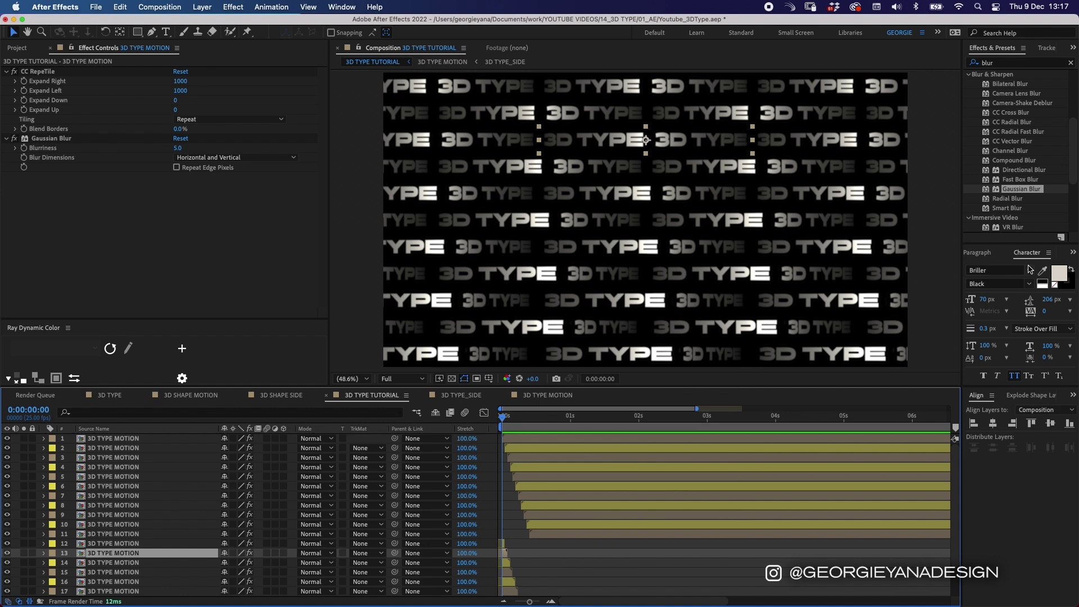
{"action": "right_click", "coordinate": [946, 296]}
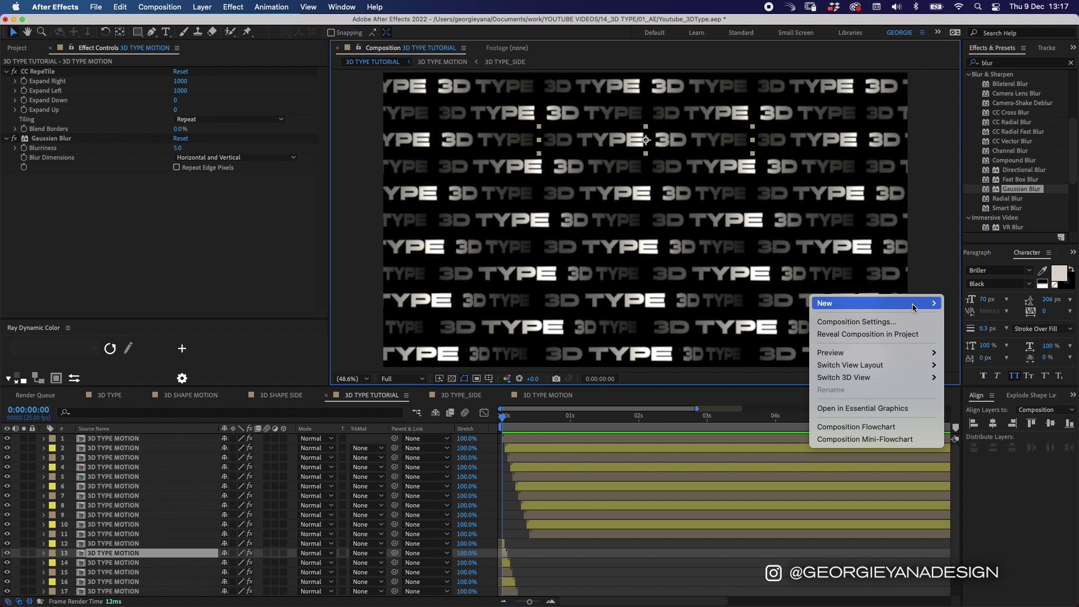
{"action": "mouse_move", "coordinate": [912, 305]}
{"action": "left_click", "coordinate": [990, 396]}
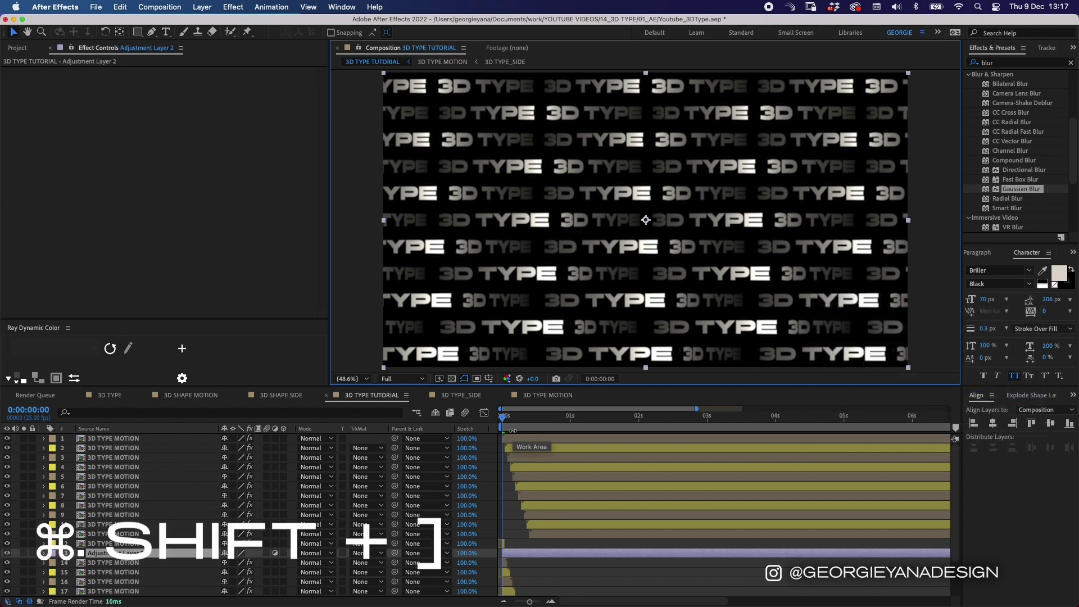
{"action": "key", "text": "super+shift+bracketright"}
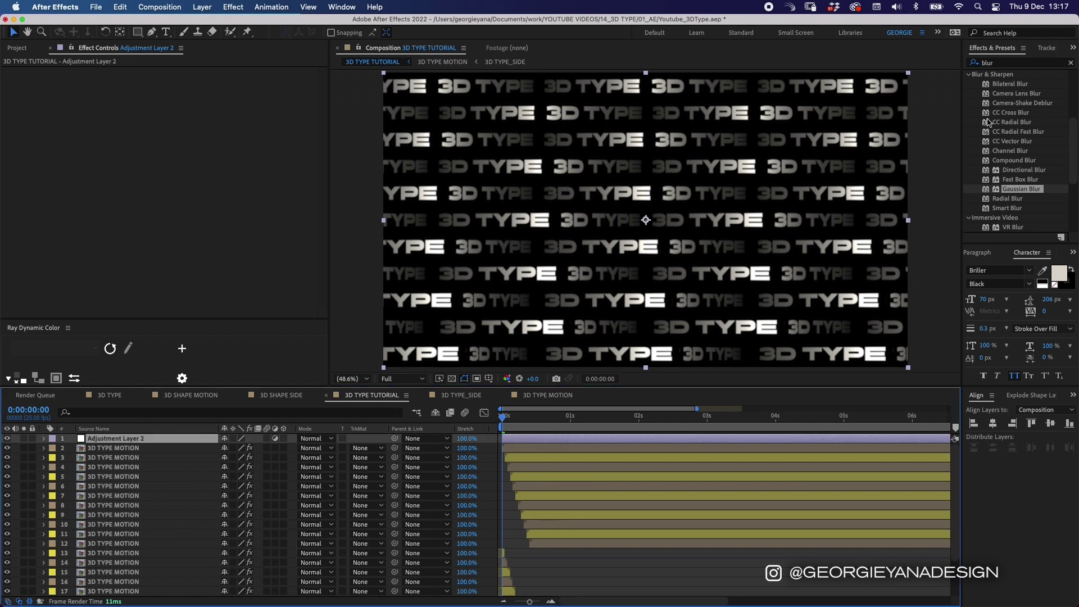
Apply the Noise effect to the adjustment layer with color noise off and the amount of noise at 20%
{"action": "left_click", "coordinate": [998, 62]}
{"action": "type", "text": "n"}
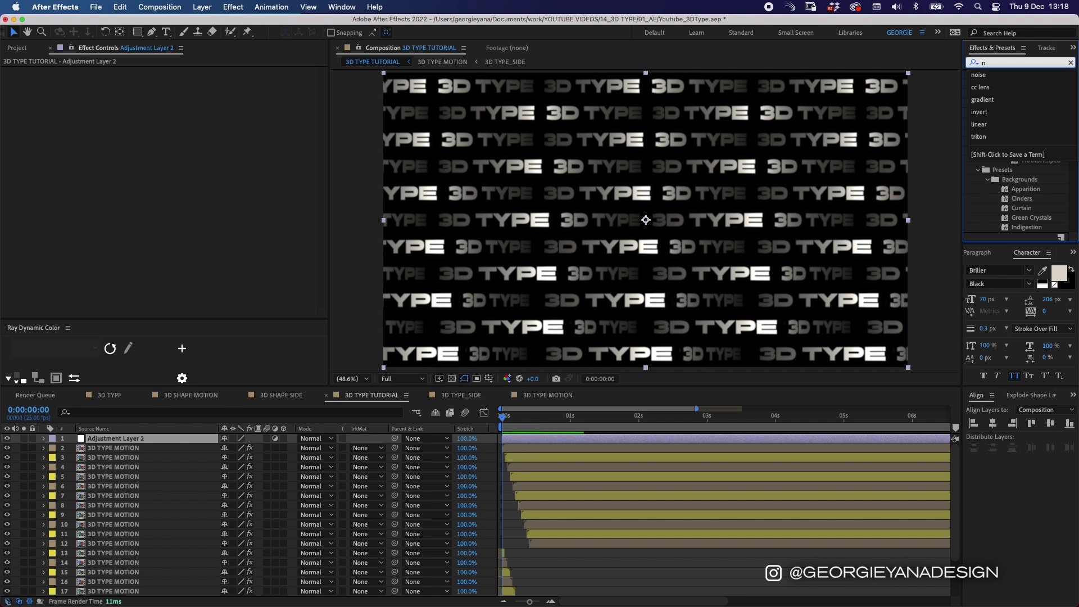
{"action": "type", "text": "oise"}
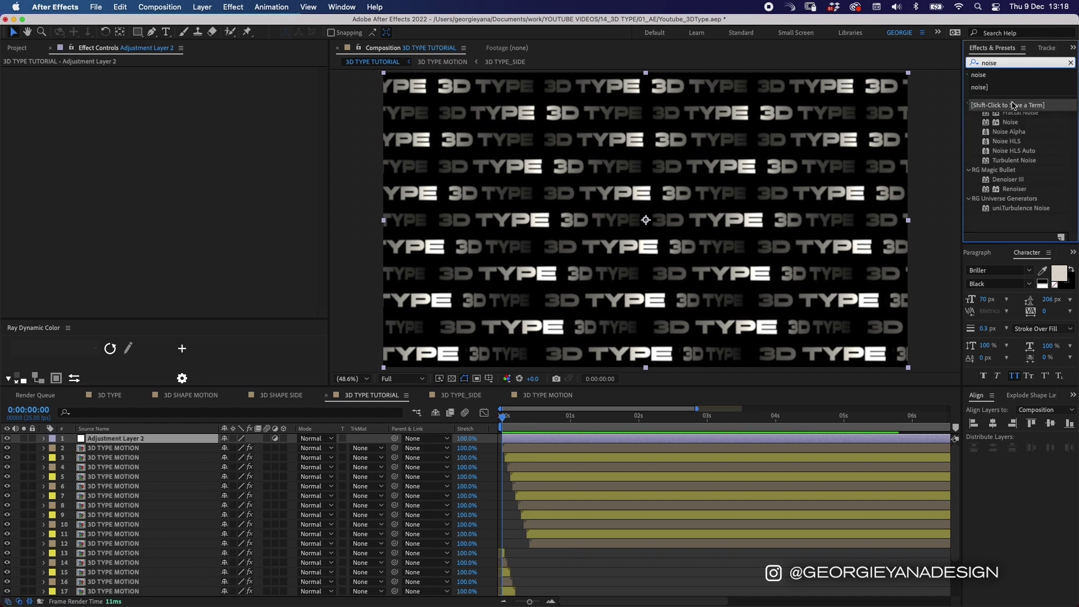
{"action": "double_click", "coordinate": [1009, 121]}
{"action": "left_click", "coordinate": [176, 91]}
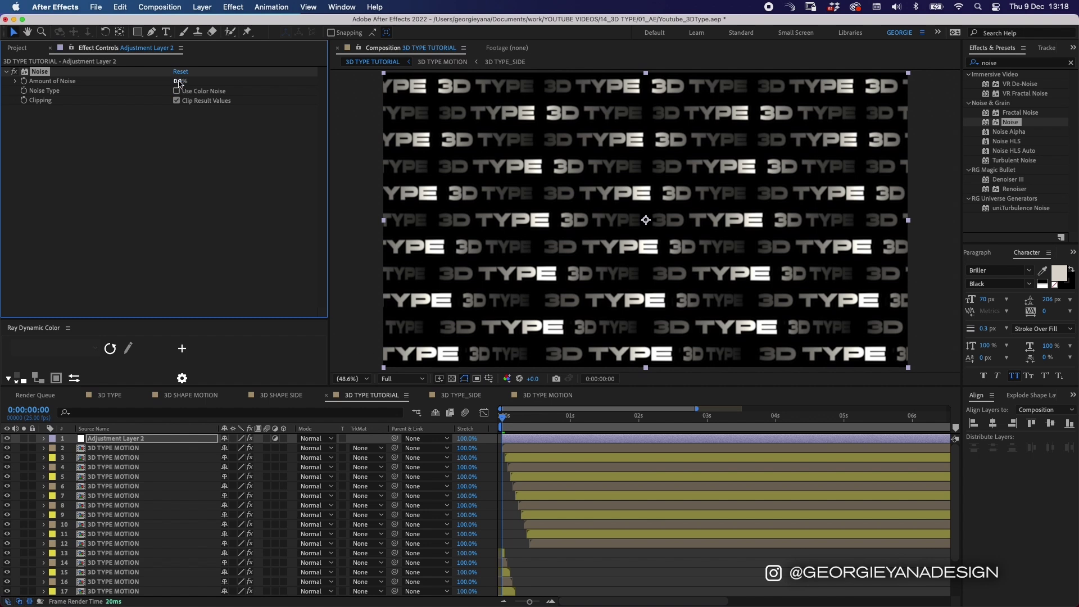
{"action": "left_click", "coordinate": [178, 82]}
{"action": "type", "text": "20"}
{"action": "key", "text": "Return"}
Place Brown Paper Bag - Crumpled.mp4 directly beneath the adjustment layer, scaled to fill the composition frame
{"action": "left_click", "coordinate": [20, 48]}
{"action": "left_click", "coordinate": [70, 161]}
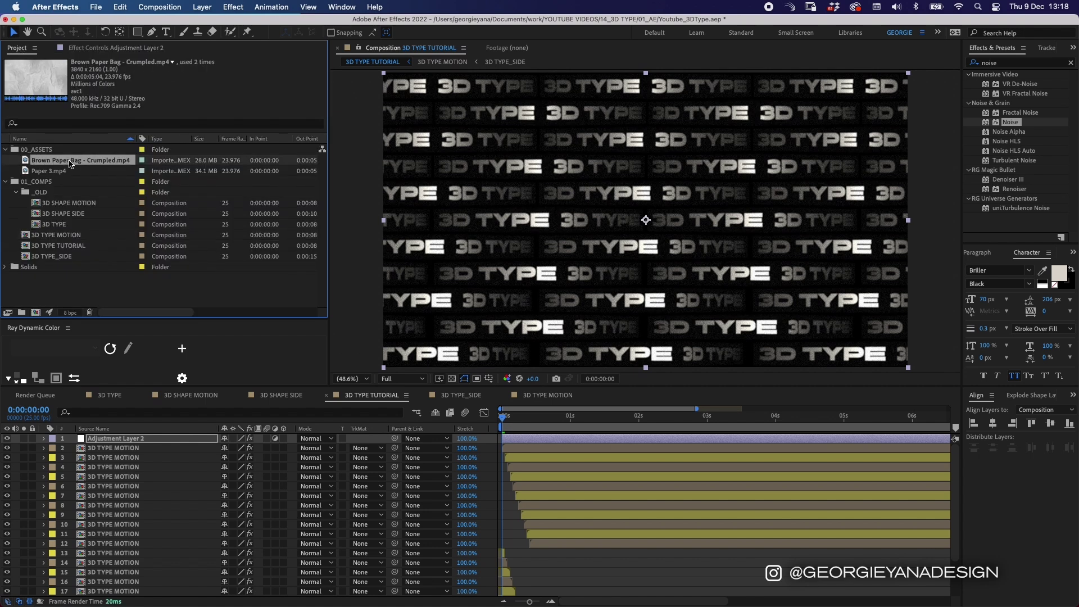
{"action": "left_click_drag", "start_coordinate": [70, 163], "coordinate": [562, 436]}
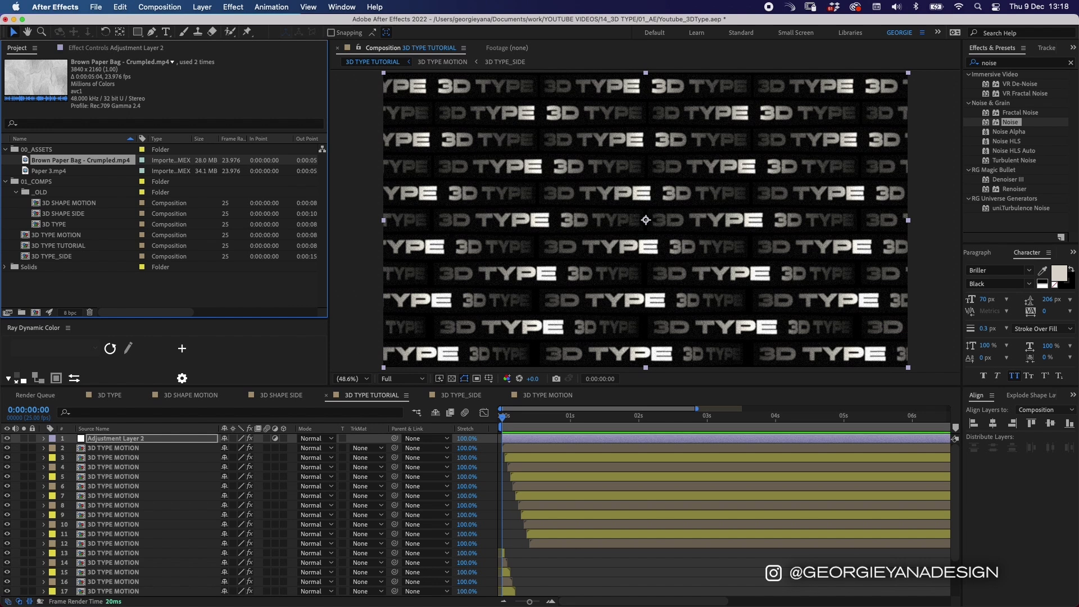
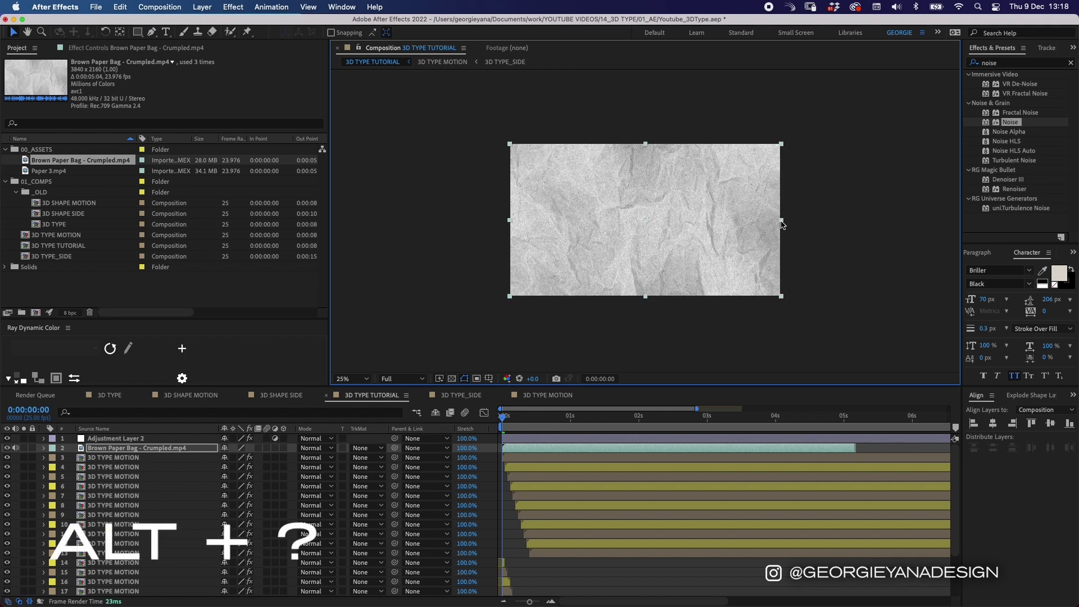
{"action": "key", "text": "alt+shift+slash"}
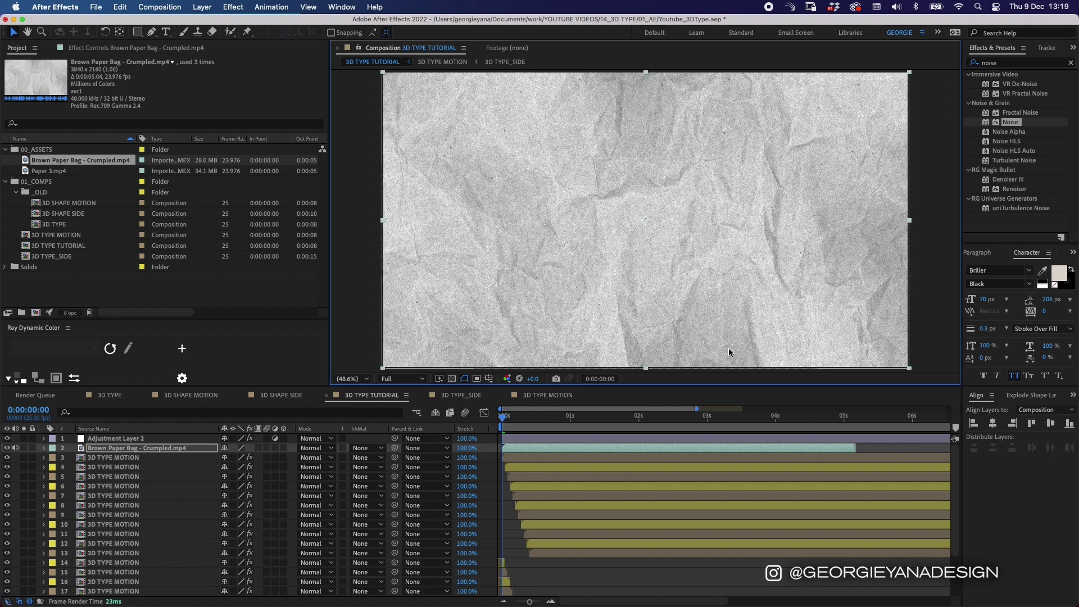
Set the blending mode of the Brown Paper Bag - Crumpled.mp4 layer to Overlay
{"action": "left_click", "coordinate": [312, 449]}
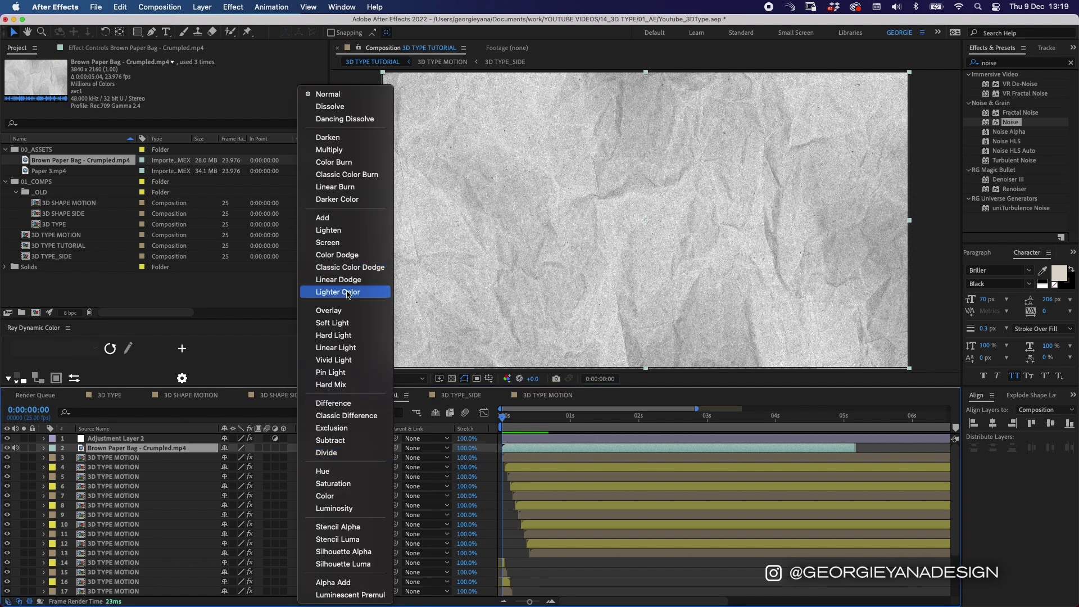
{"action": "left_click", "coordinate": [337, 310]}
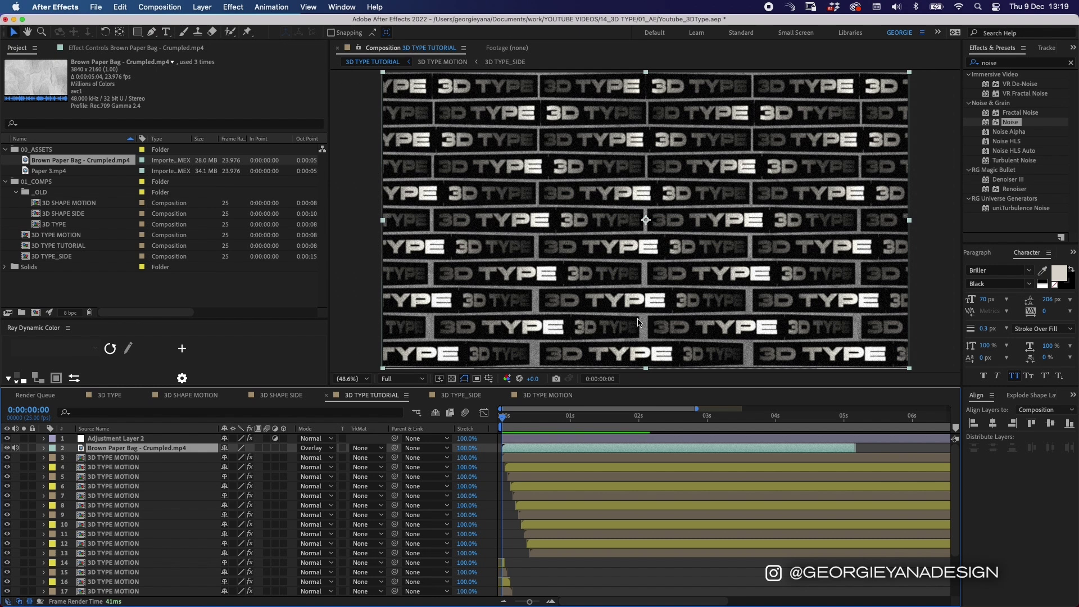
{"action": "left_click", "coordinate": [545, 579]}
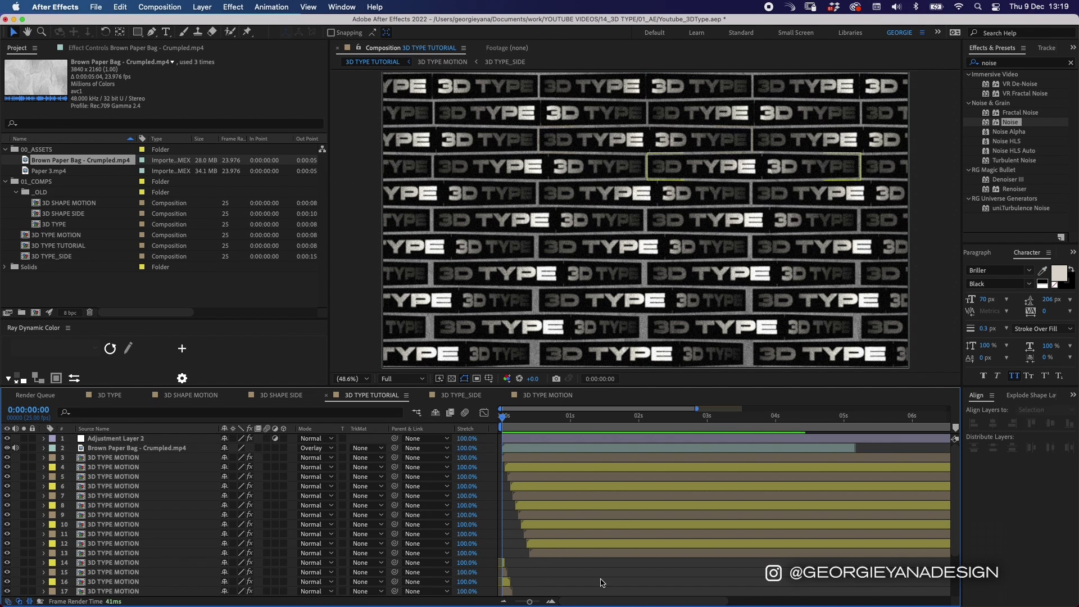
Add a black 1920 x 1080 px solid to 3D TYPE TUTORIAL and send it to the bottom of the layer stack
{"action": "right_click", "coordinate": [941, 299]}
{"action": "mouse_move", "coordinate": [959, 308]}
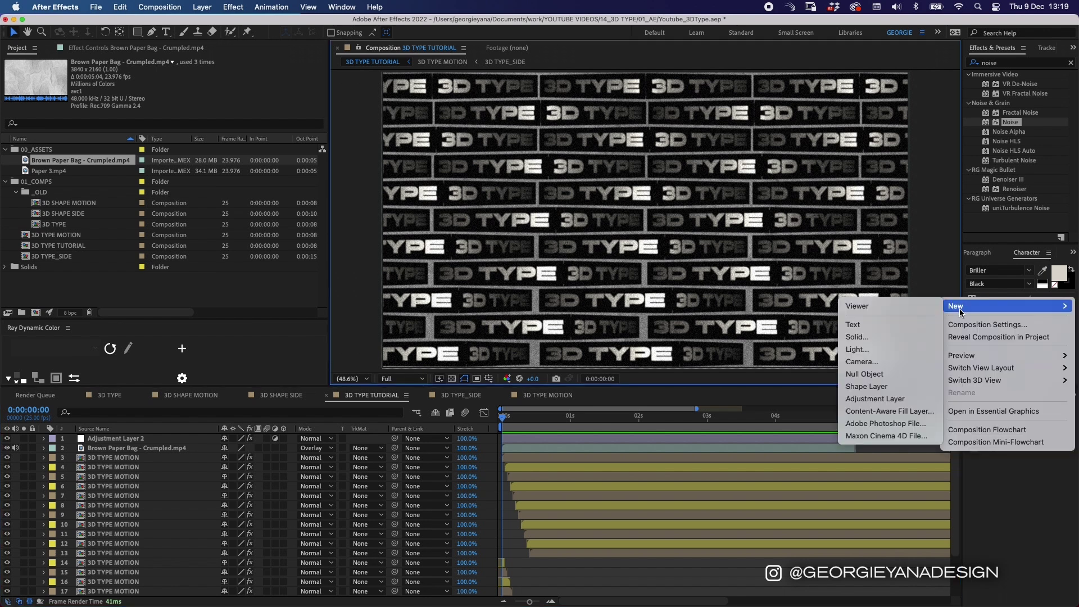
{"action": "left_click", "coordinate": [885, 336]}
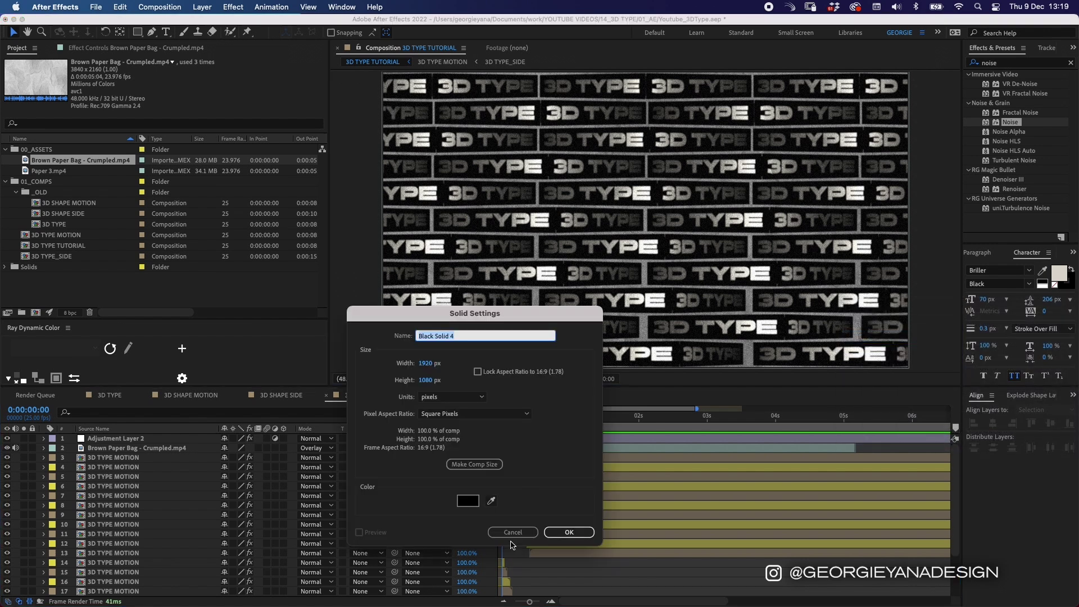
{"action": "left_click", "coordinate": [569, 531]}
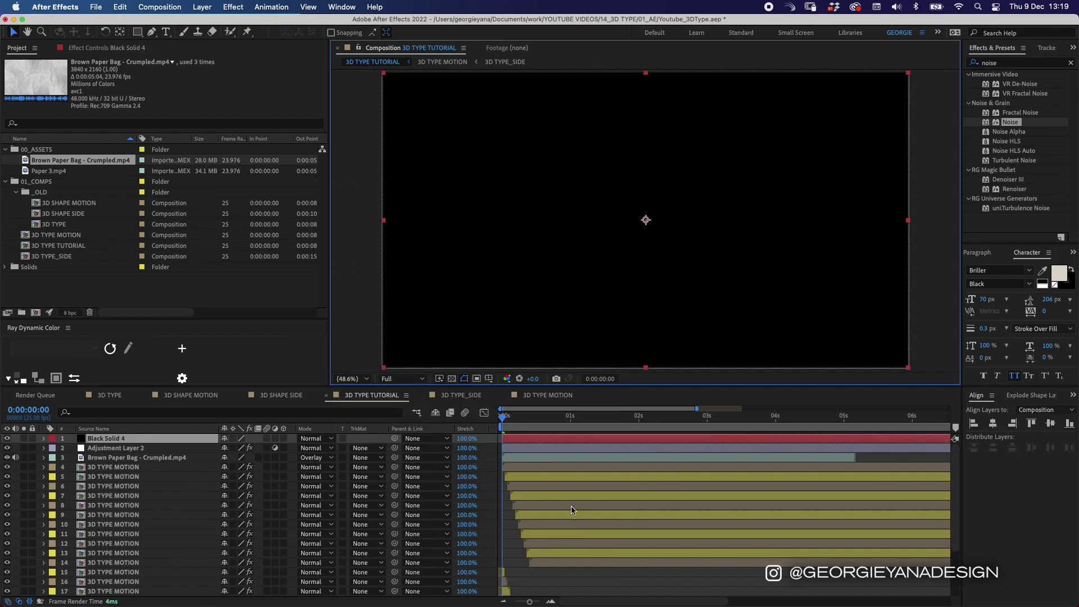
{"action": "key", "text": "super+shift+bracketleft"}
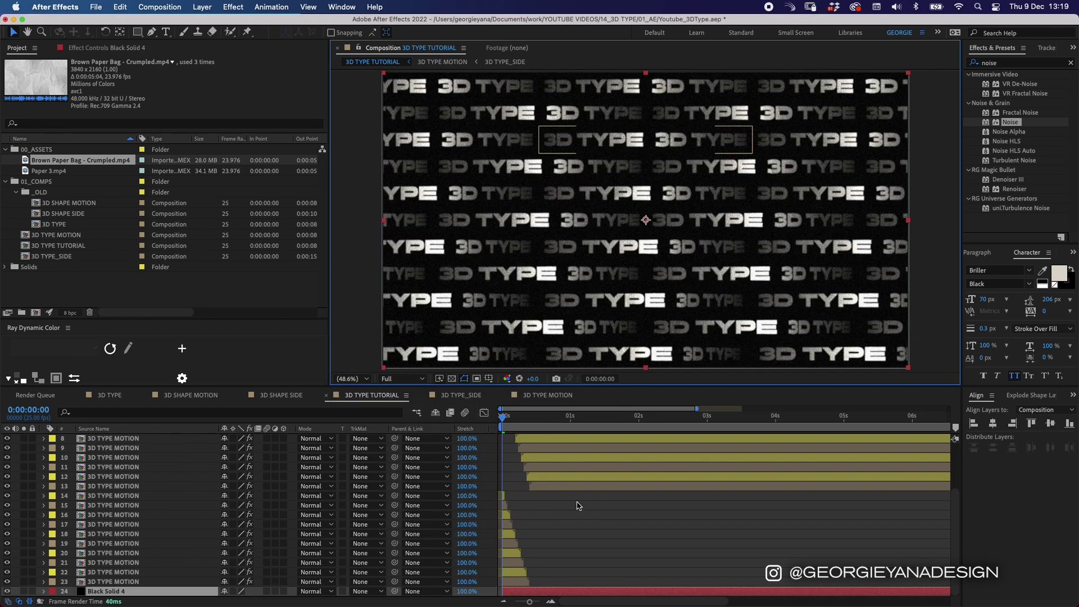
{"action": "left_click", "coordinate": [578, 537]}
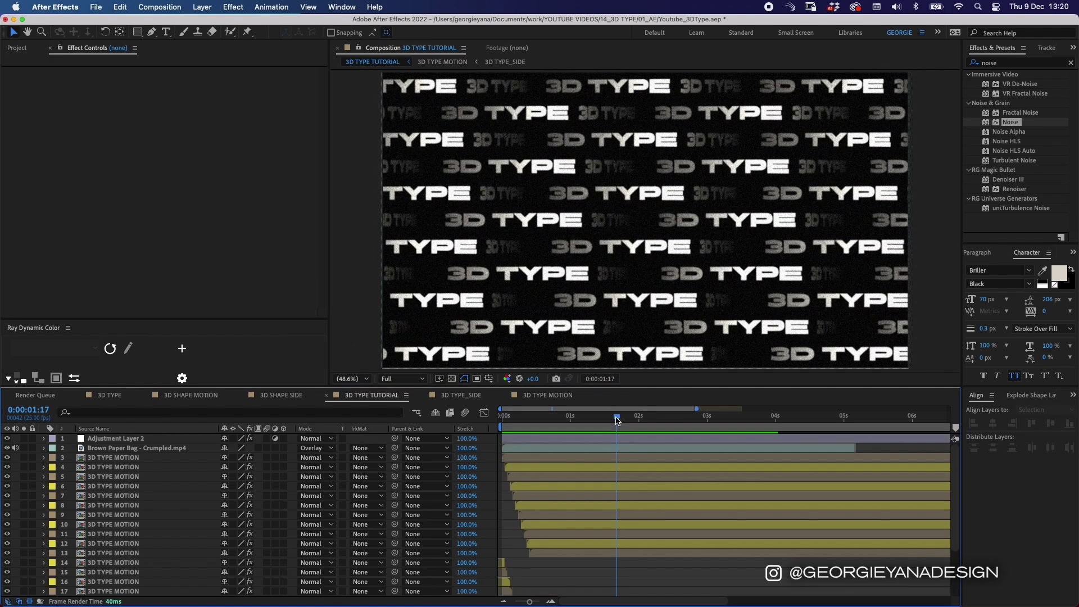
Go to 0:00:01:09 and apply the Invert effect to the Brown Paper Bag - Crumpled.mp4 layer
{"action": "left_click_drag", "start_coordinate": [614, 419], "coordinate": [595, 421]}
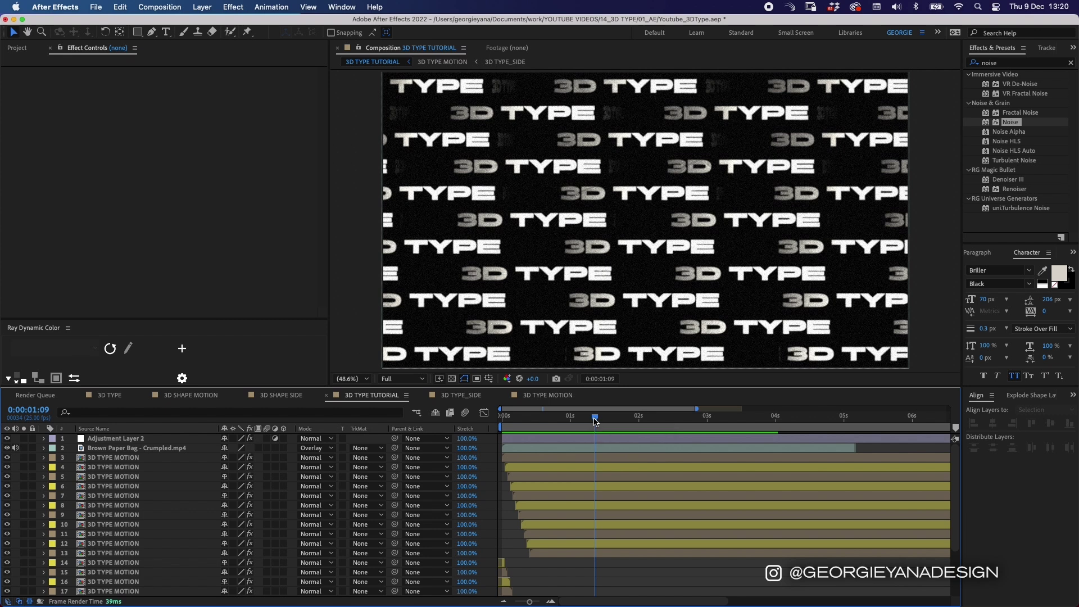
{"action": "left_click", "coordinate": [590, 451]}
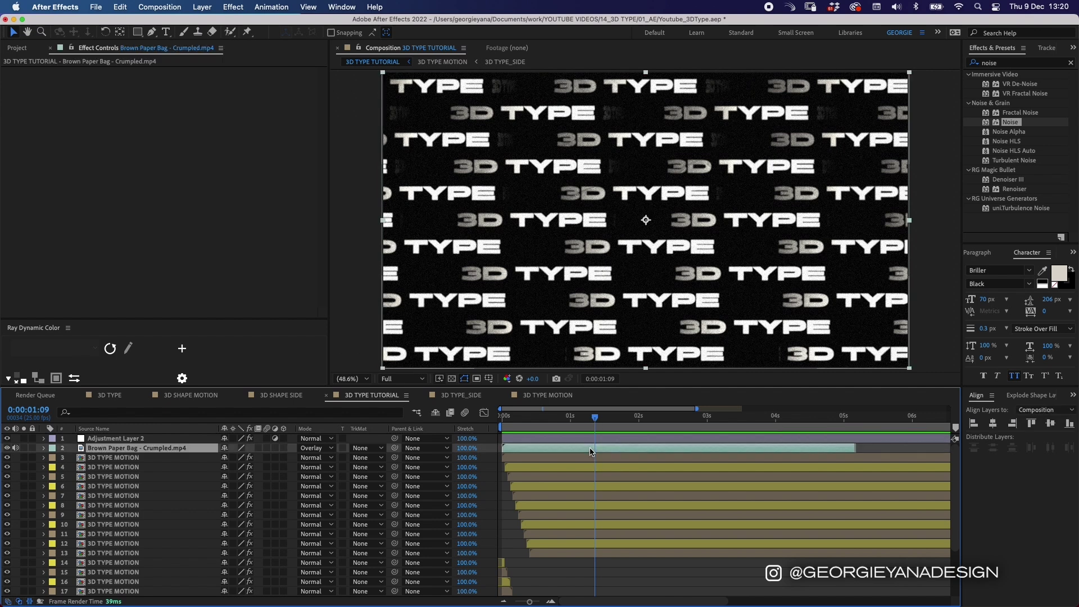
{"action": "left_click", "coordinate": [1003, 63]}
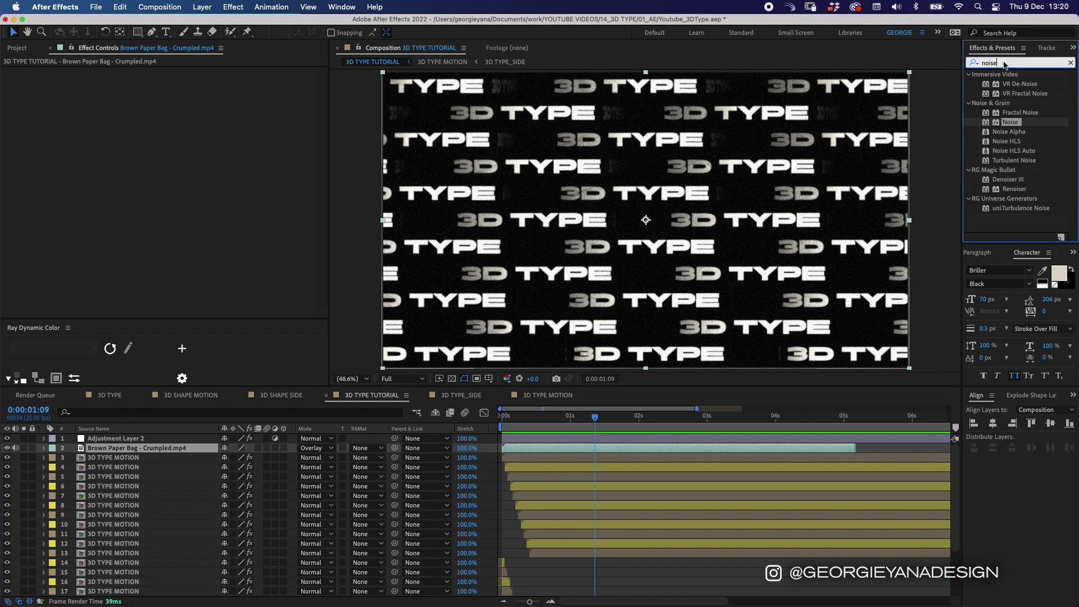
{"action": "type", "text": "invert"}
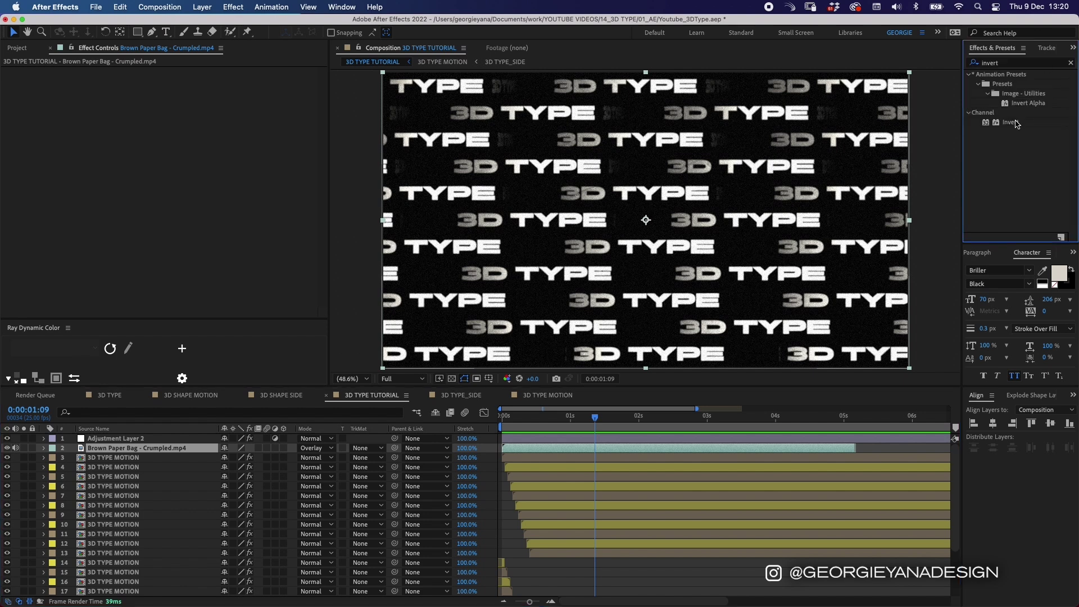
{"action": "left_click_drag", "start_coordinate": [1009, 122], "coordinate": [669, 450]}
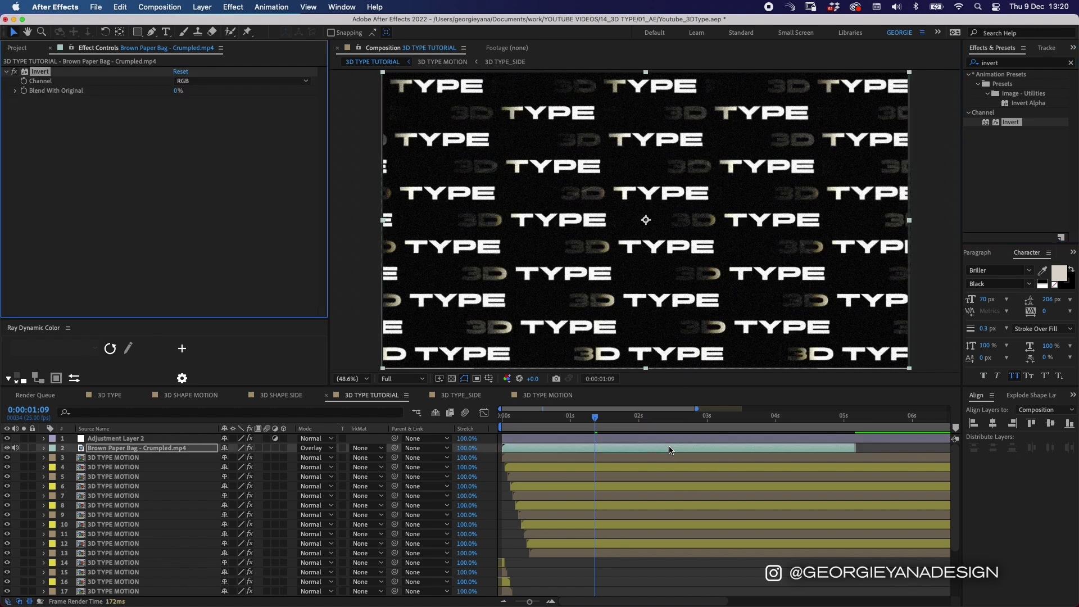
Apply Levels to the paper layer beneath Invert, with input black 9, input white 114 and gamma 1.10
{"action": "left_click", "coordinate": [1009, 63]}
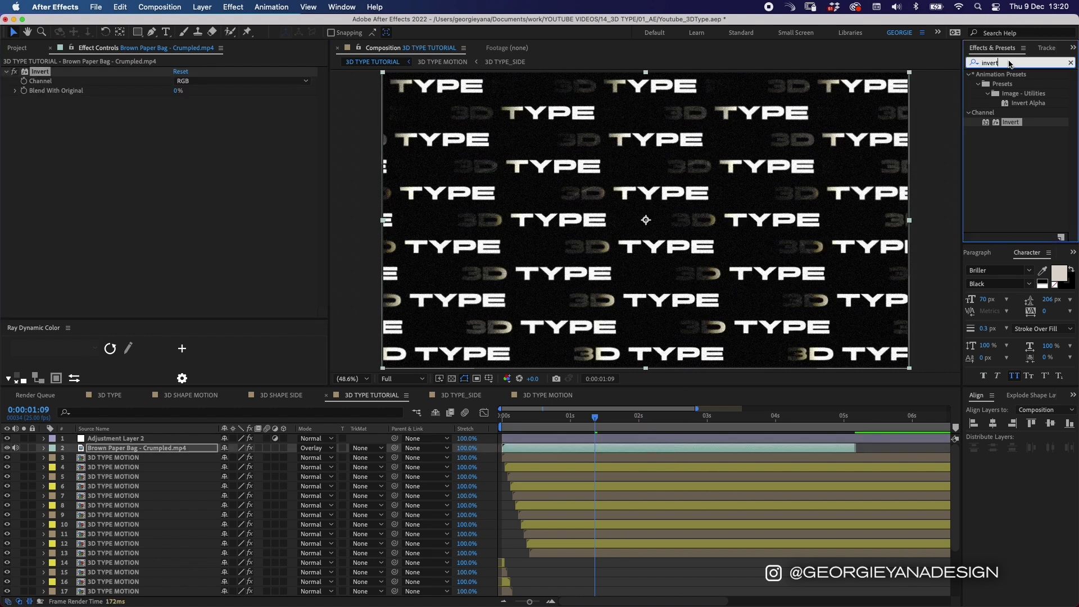
{"action": "type", "text": "levels"}
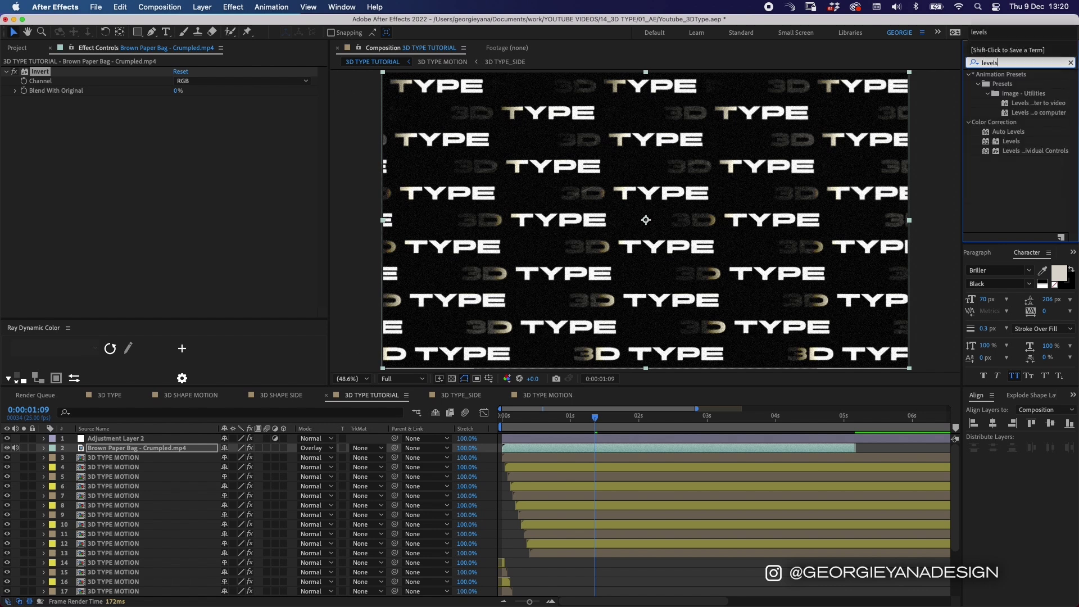
{"action": "left_click_drag", "start_coordinate": [1011, 141], "coordinate": [93, 168]}
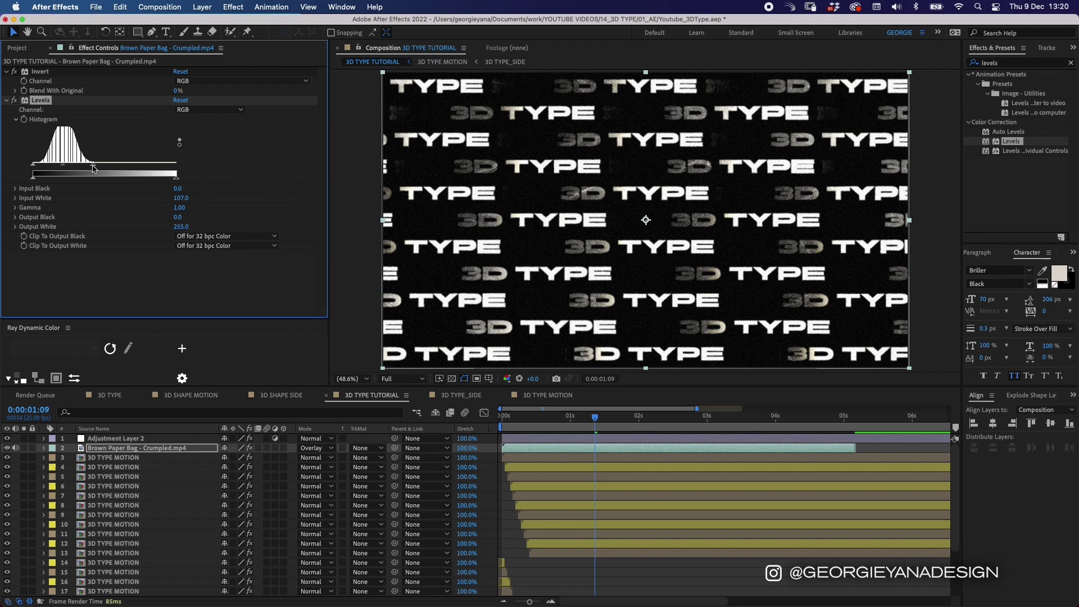
{"action": "left_click_drag", "start_coordinate": [93, 168], "coordinate": [71, 166]}
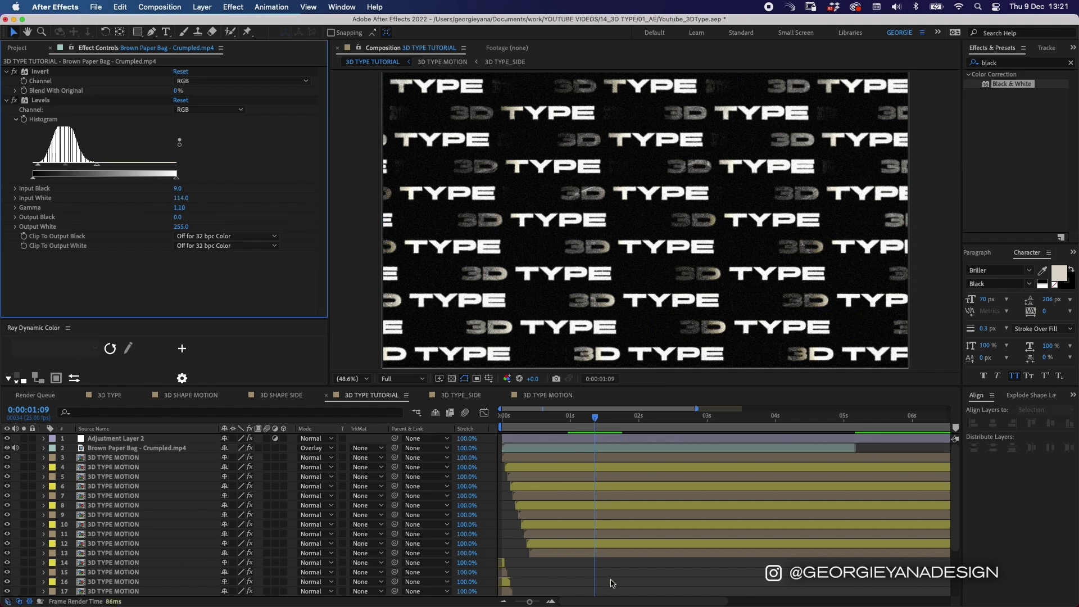
{"action": "left_click", "coordinate": [612, 582]}
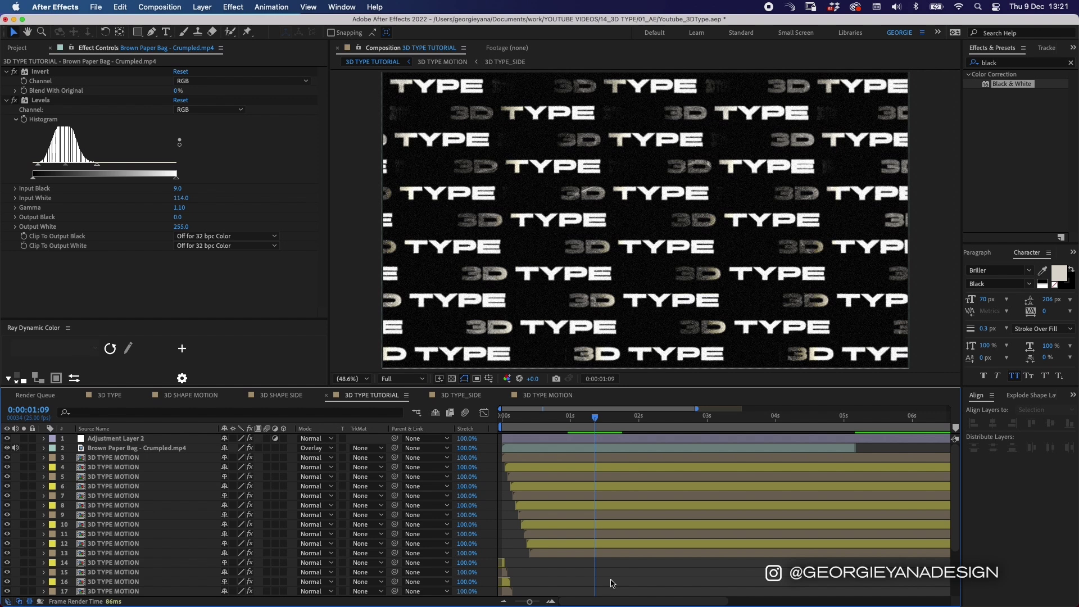
Duplicate the Brown Paper Bag - Crumpled.mp4 layer and shift the copy in time to start where the original ends
{"action": "key", "text": "minus"}
{"action": "key", "text": "minus"}
{"action": "left_click", "coordinate": [612, 450]}
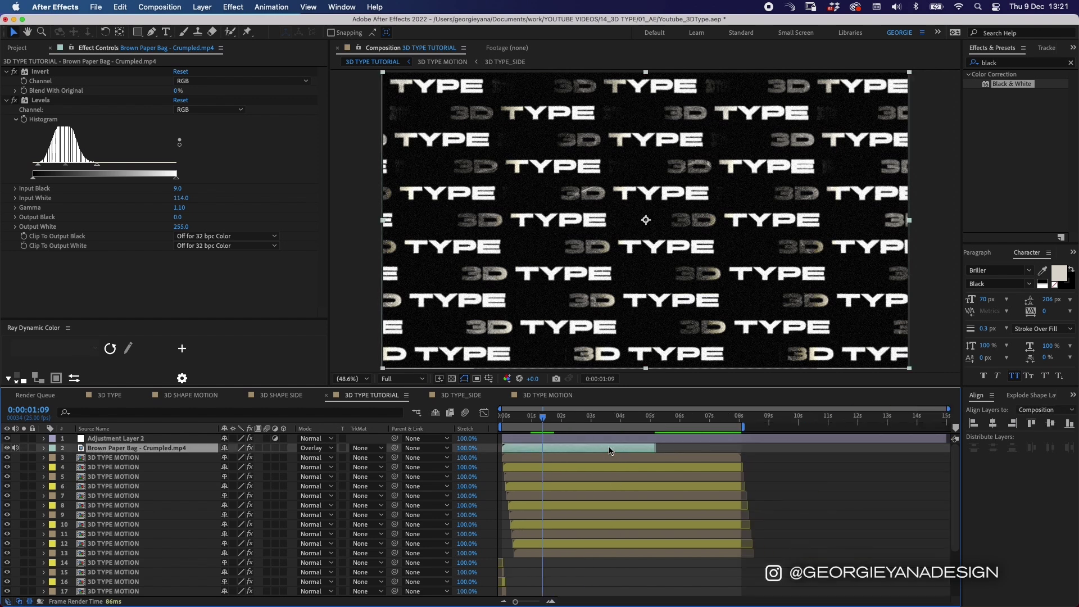
{"action": "key", "text": "super+d"}
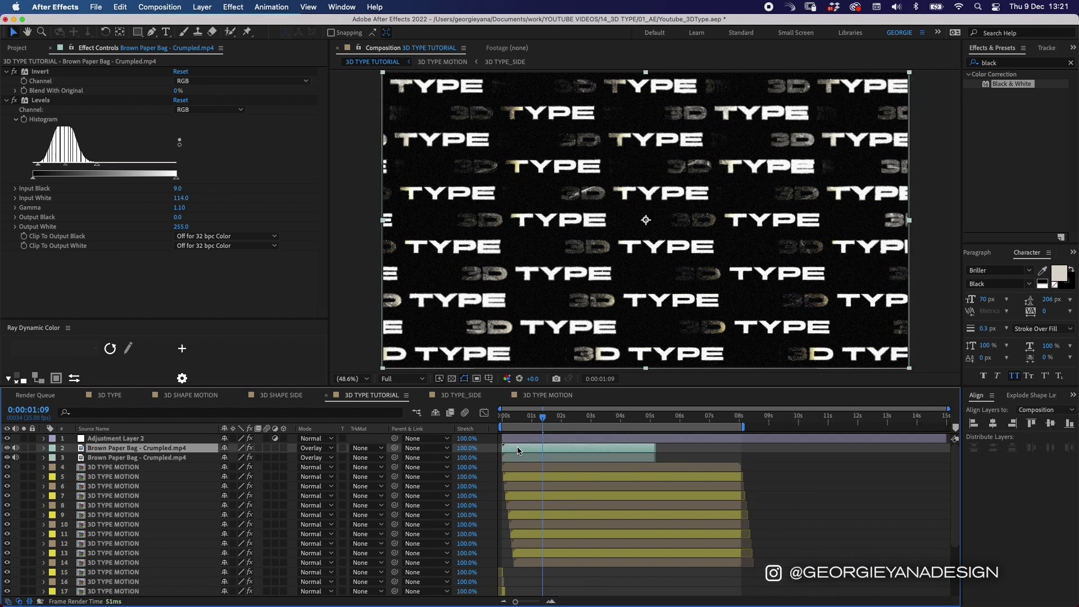
{"action": "left_click_drag", "start_coordinate": [517, 450], "coordinate": [670, 456]}
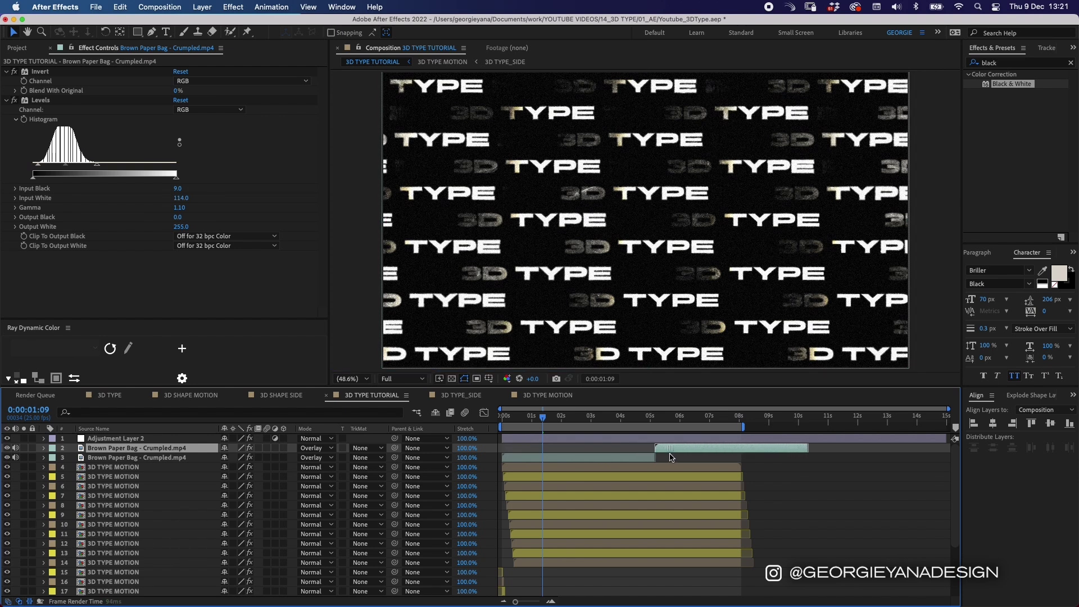
{"action": "key", "text": "equal"}
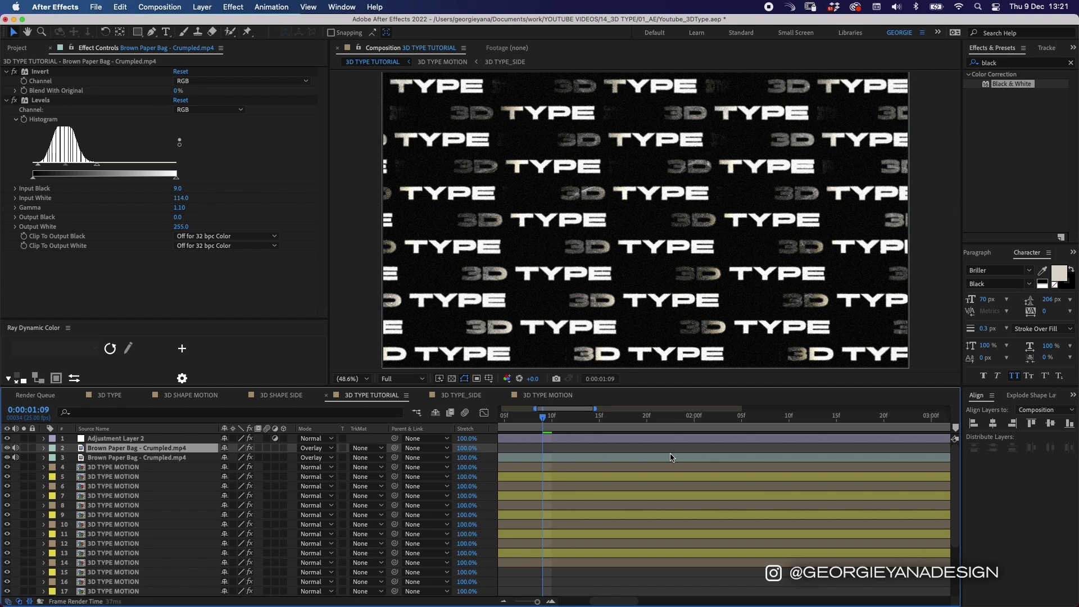
{"action": "scroll", "coordinate": [670, 457], "scroll_direction": "right", "scroll_amount": 10}
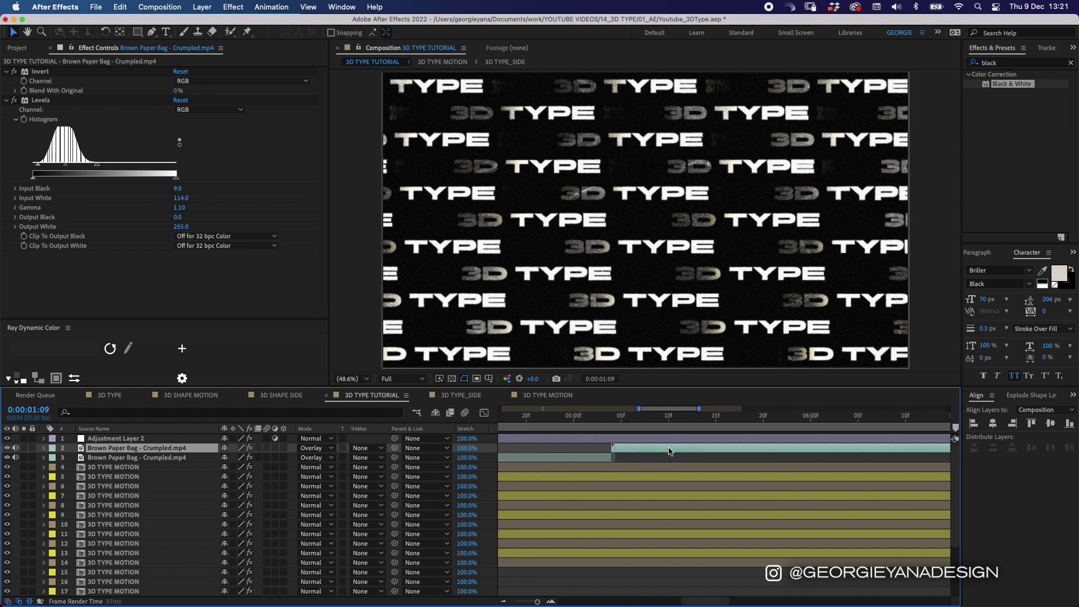
{"action": "key", "text": "minus"}
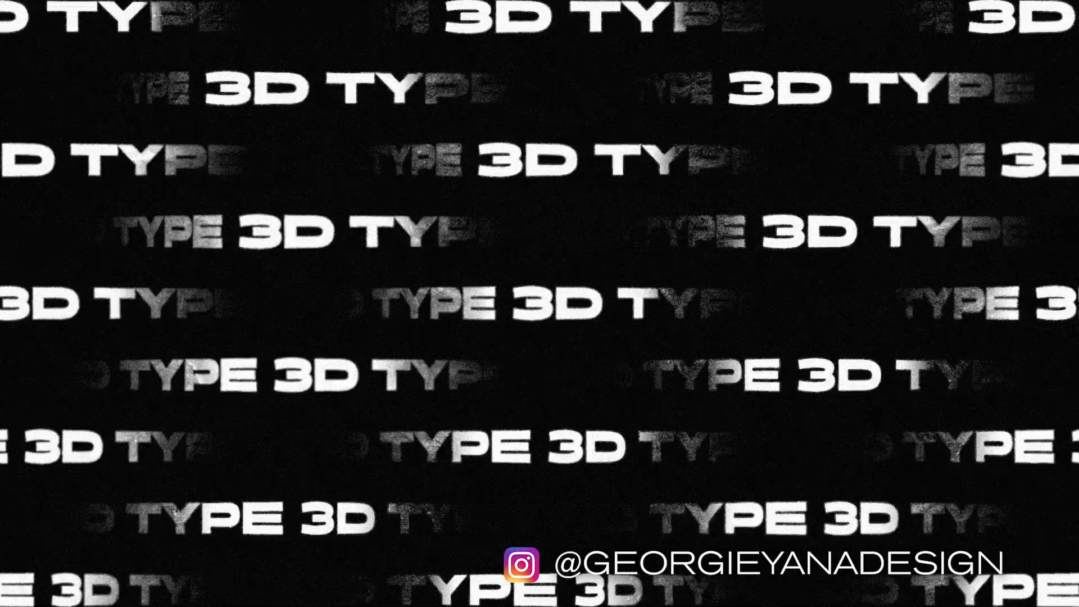